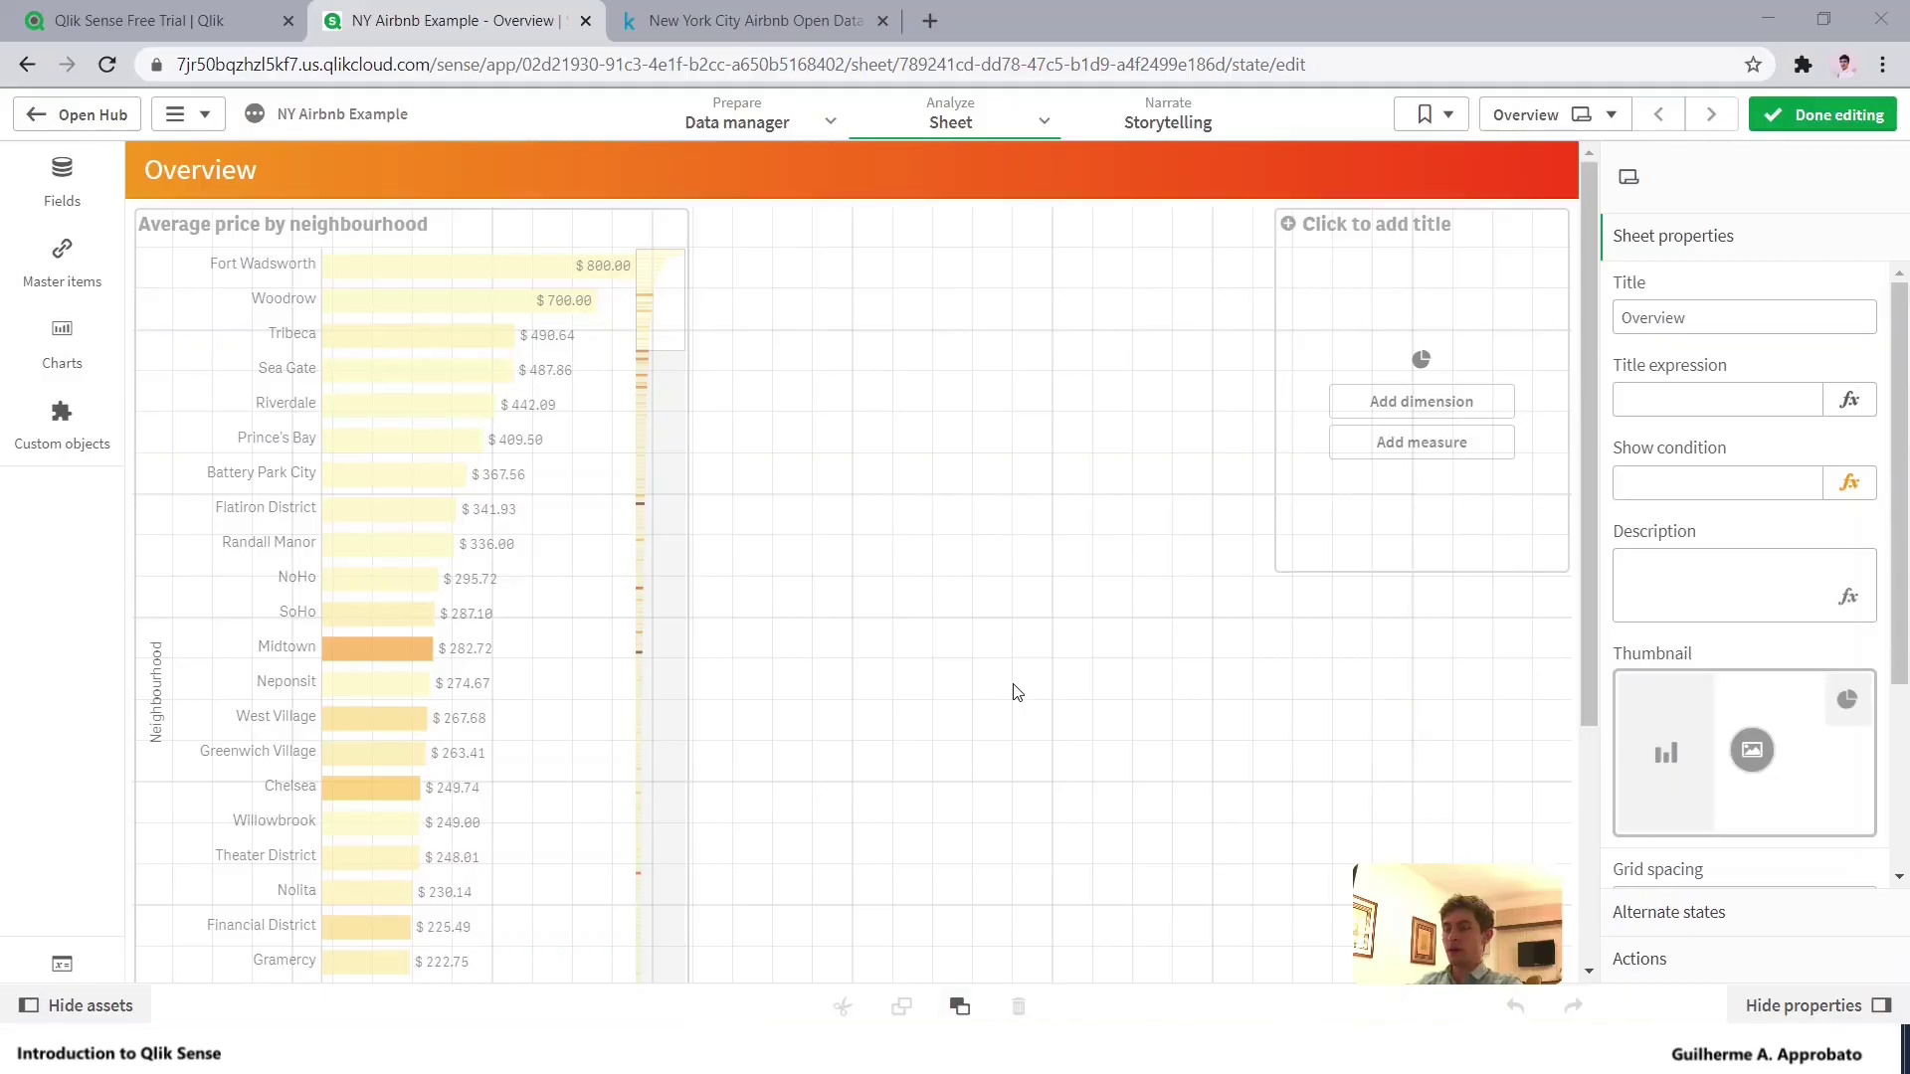
Switch from the Qlik Sense sheet editor to the AB_NYC_2019 workbook in Excel
key(alt+Tab)
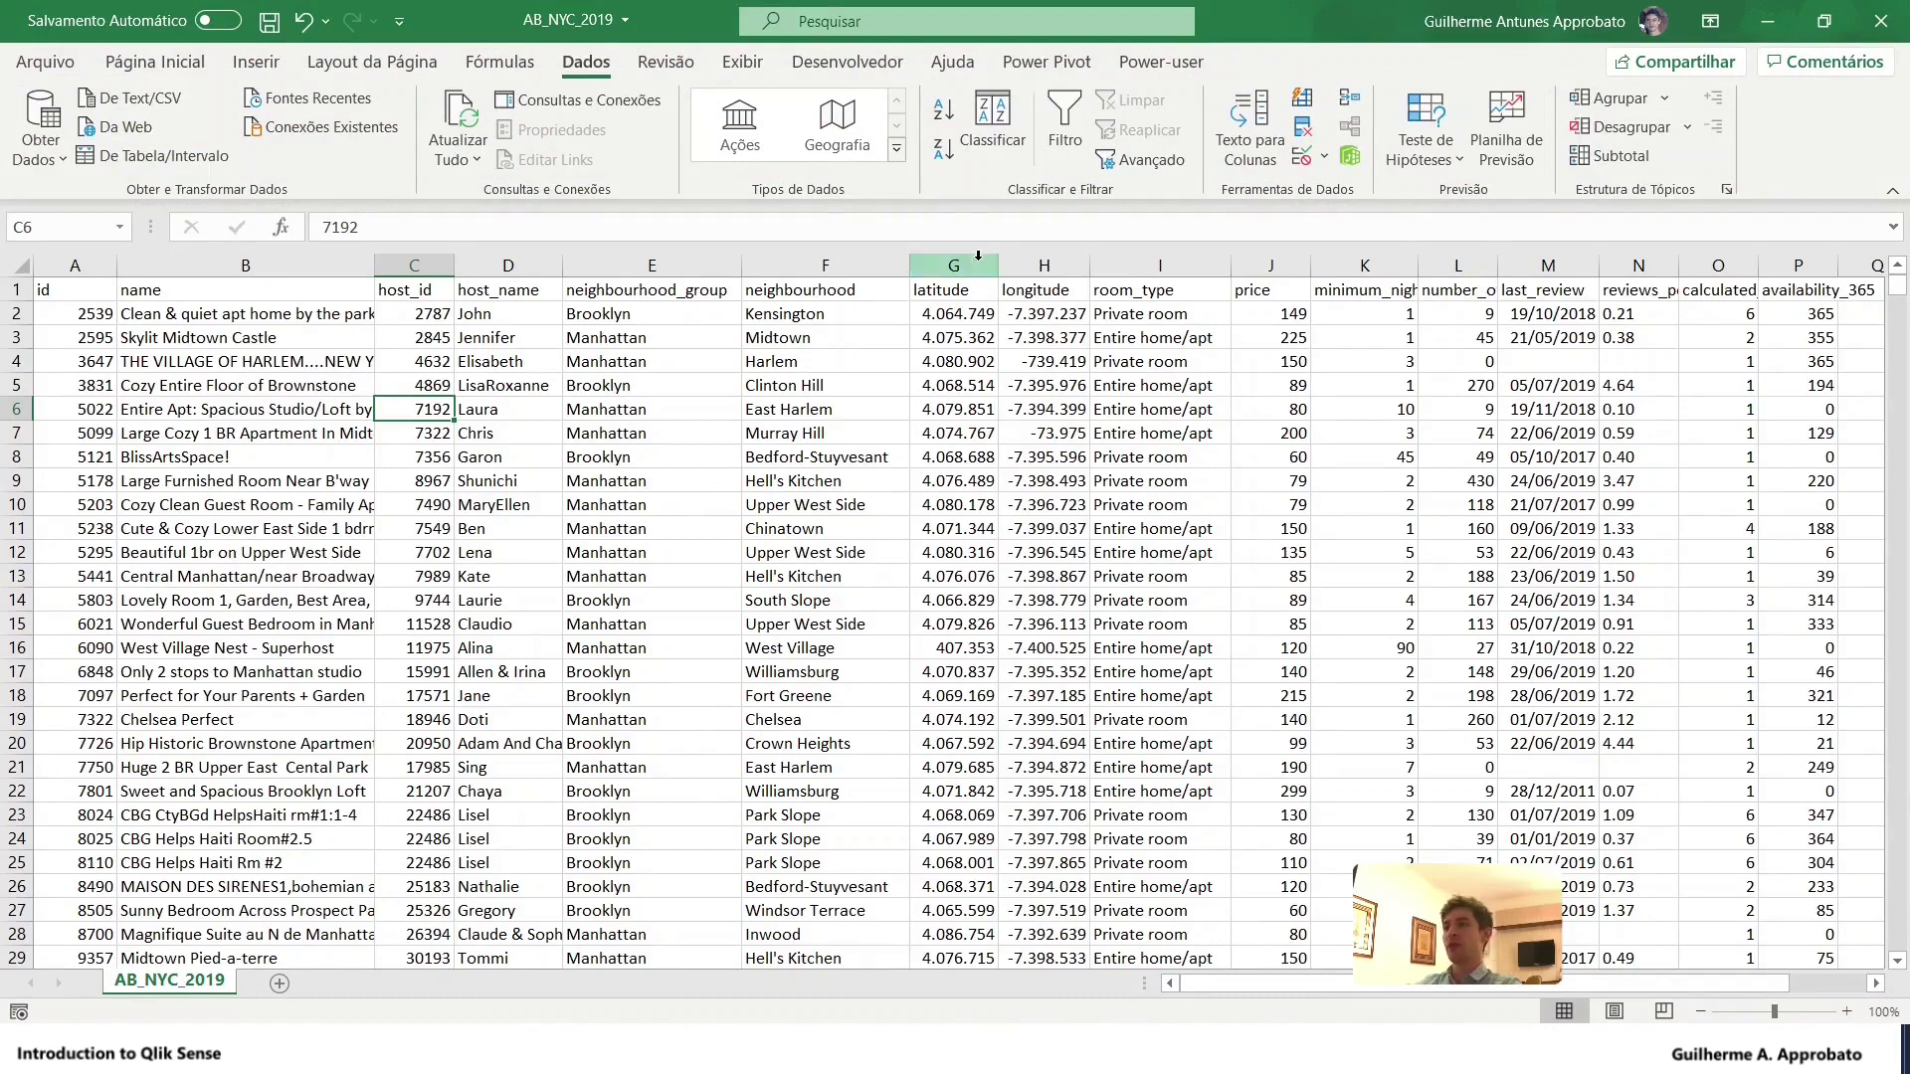
Widen the room_type column so values like 'Entire home/apt' show in full
drag(978, 255, 1044, 265)
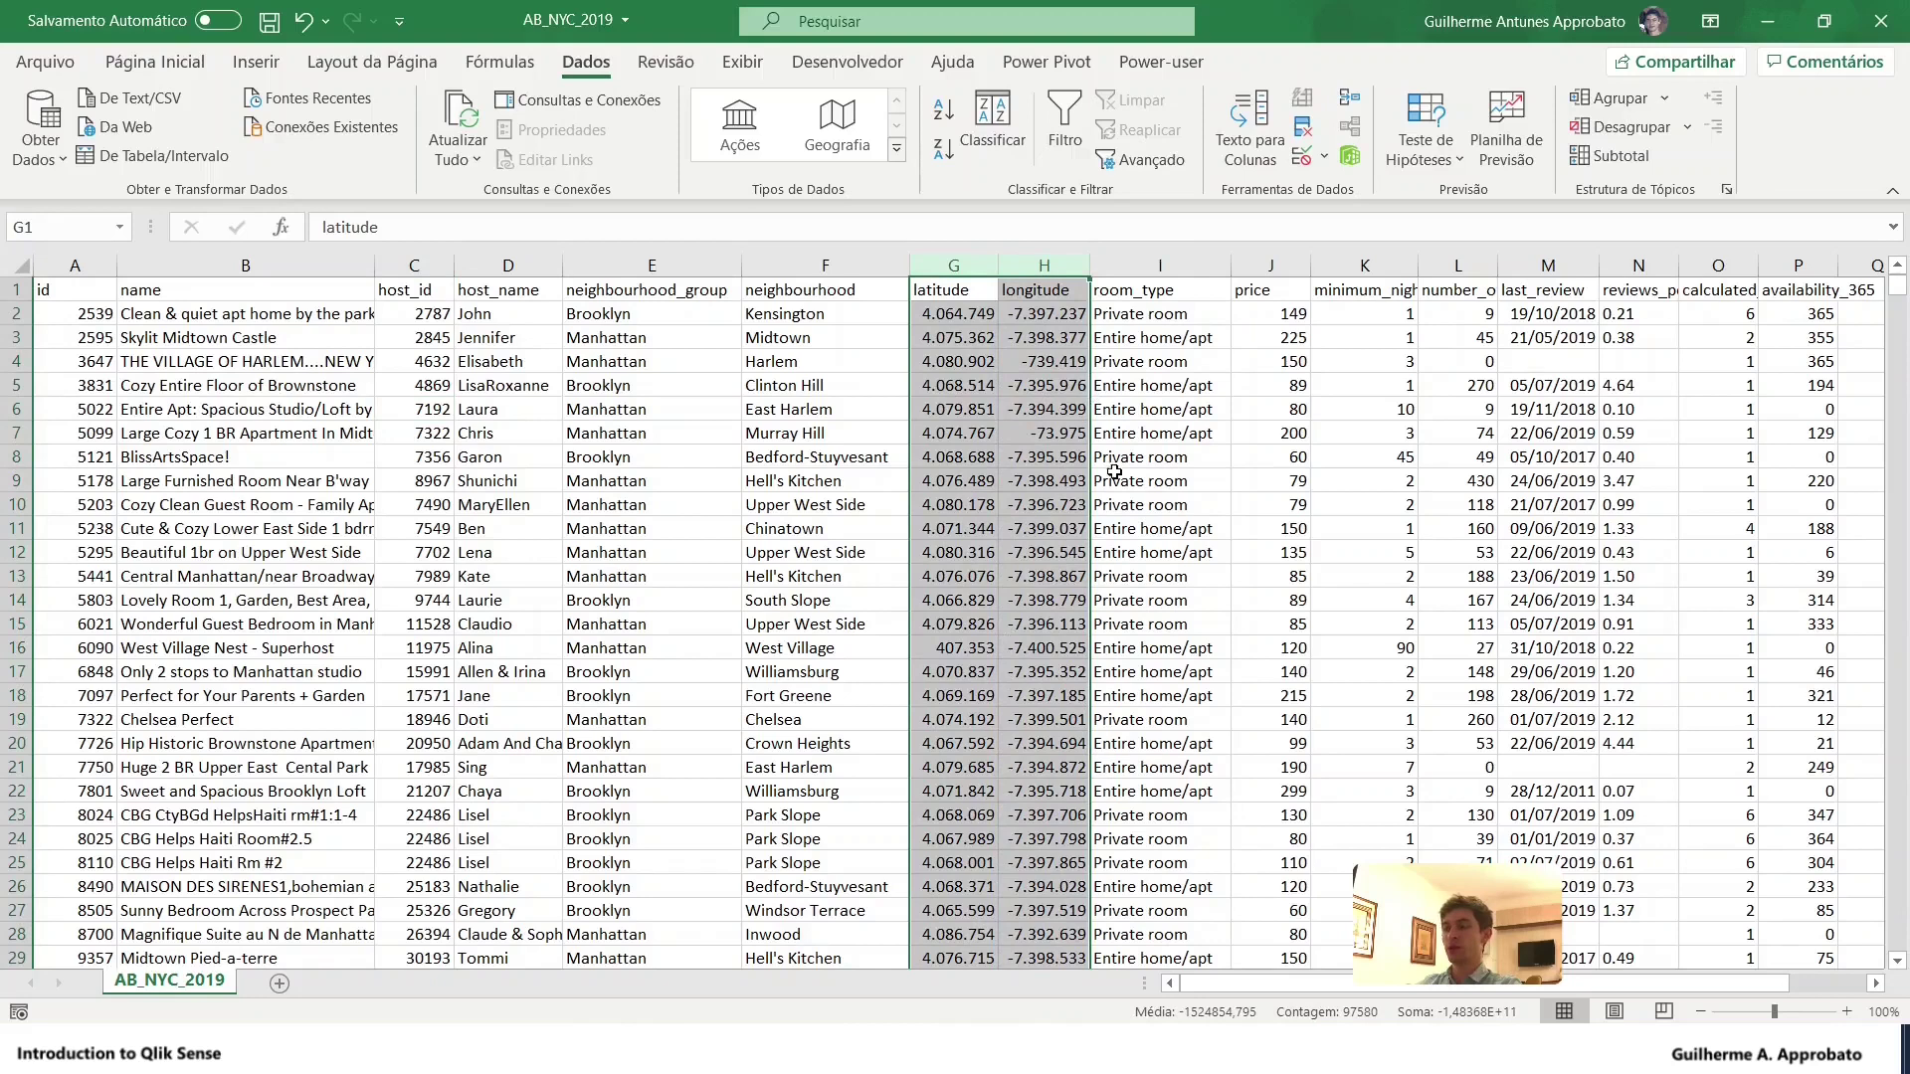
click(1191, 439)
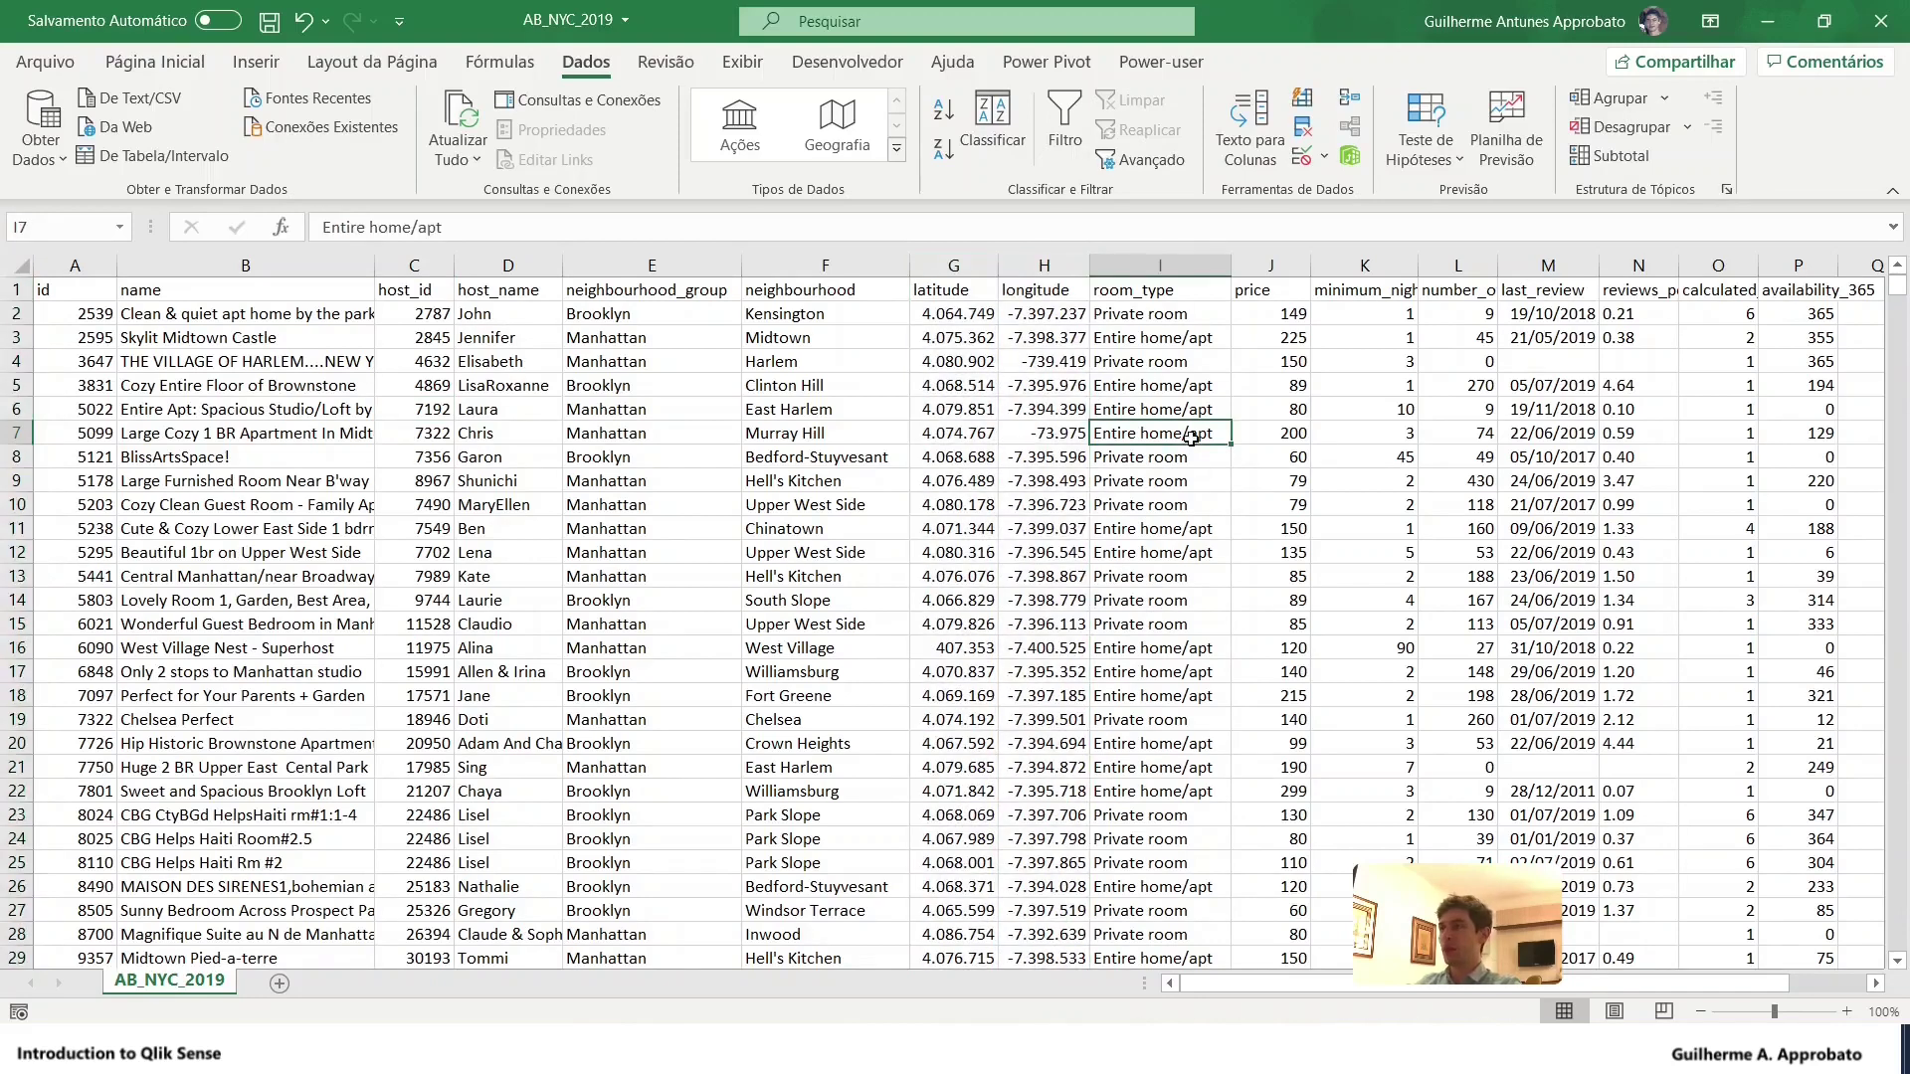
click(1205, 265)
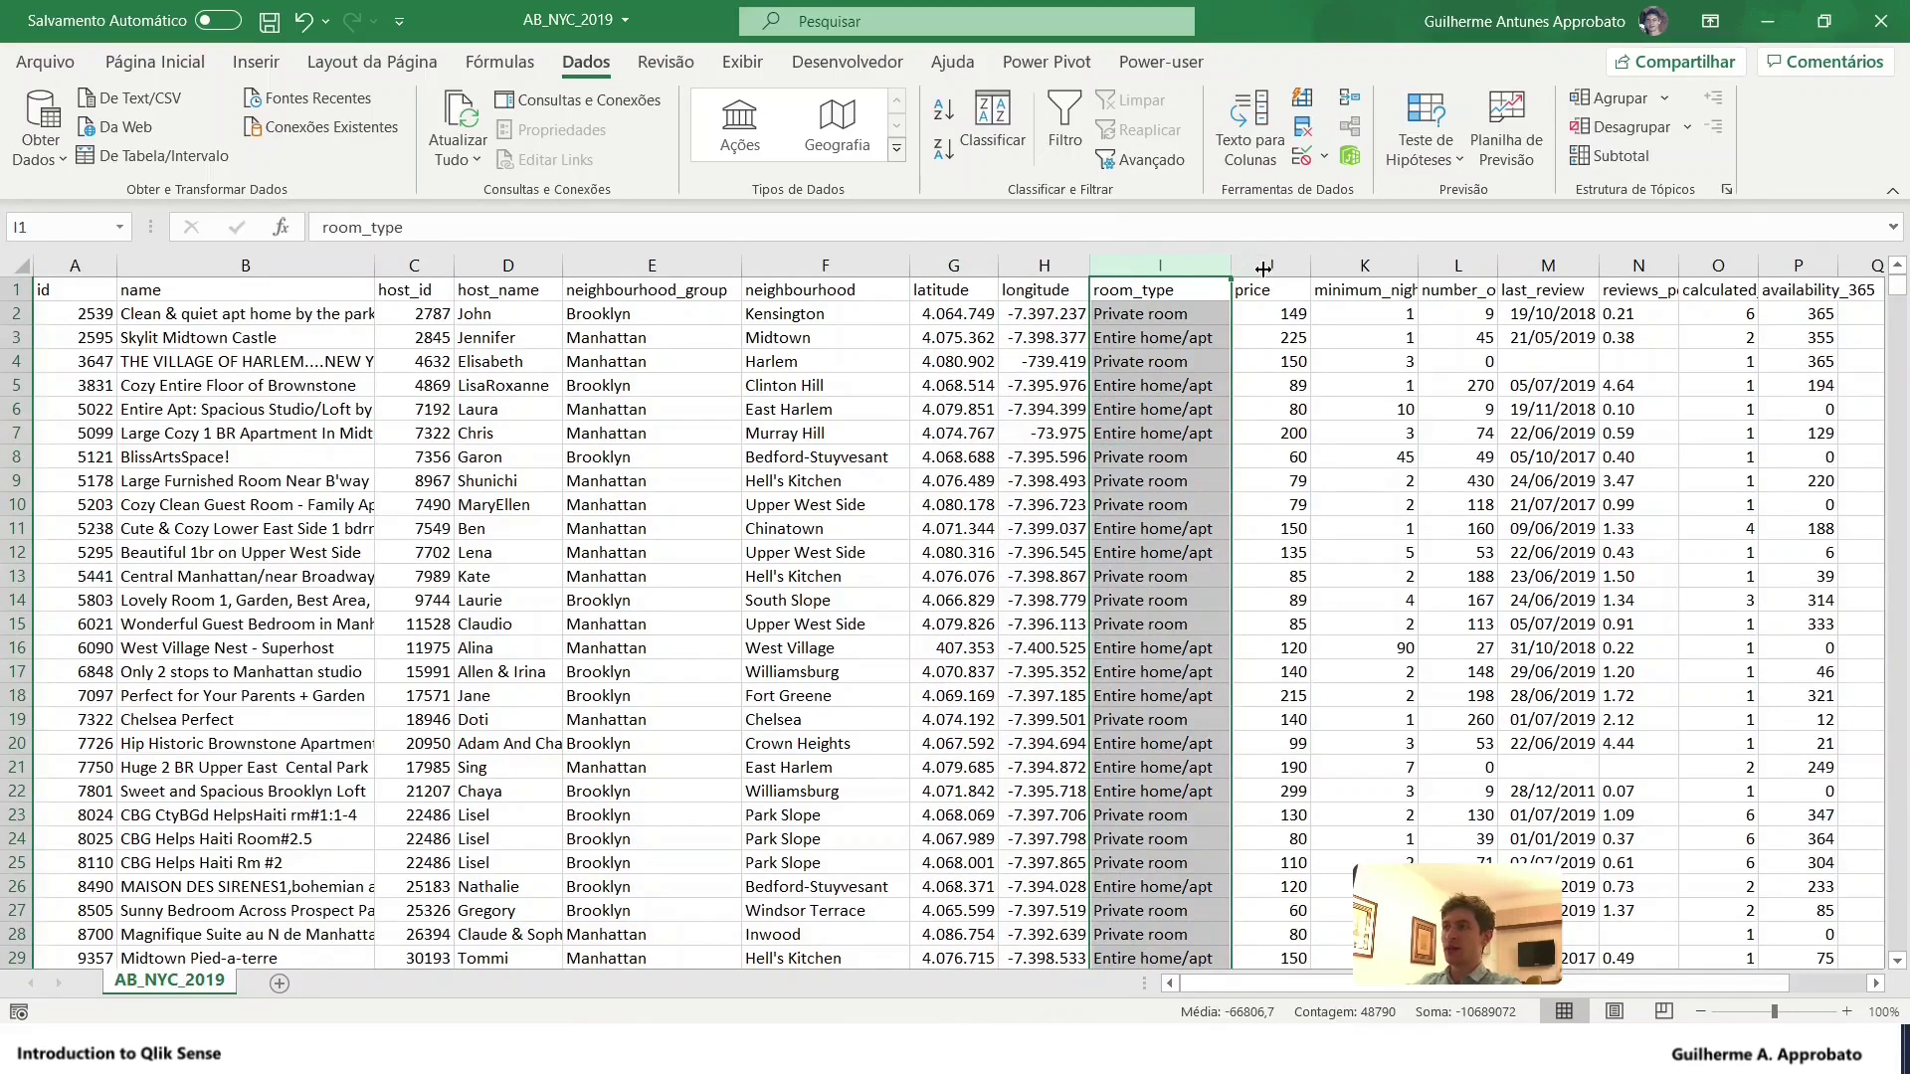
drag(1262, 266, 1290, 267)
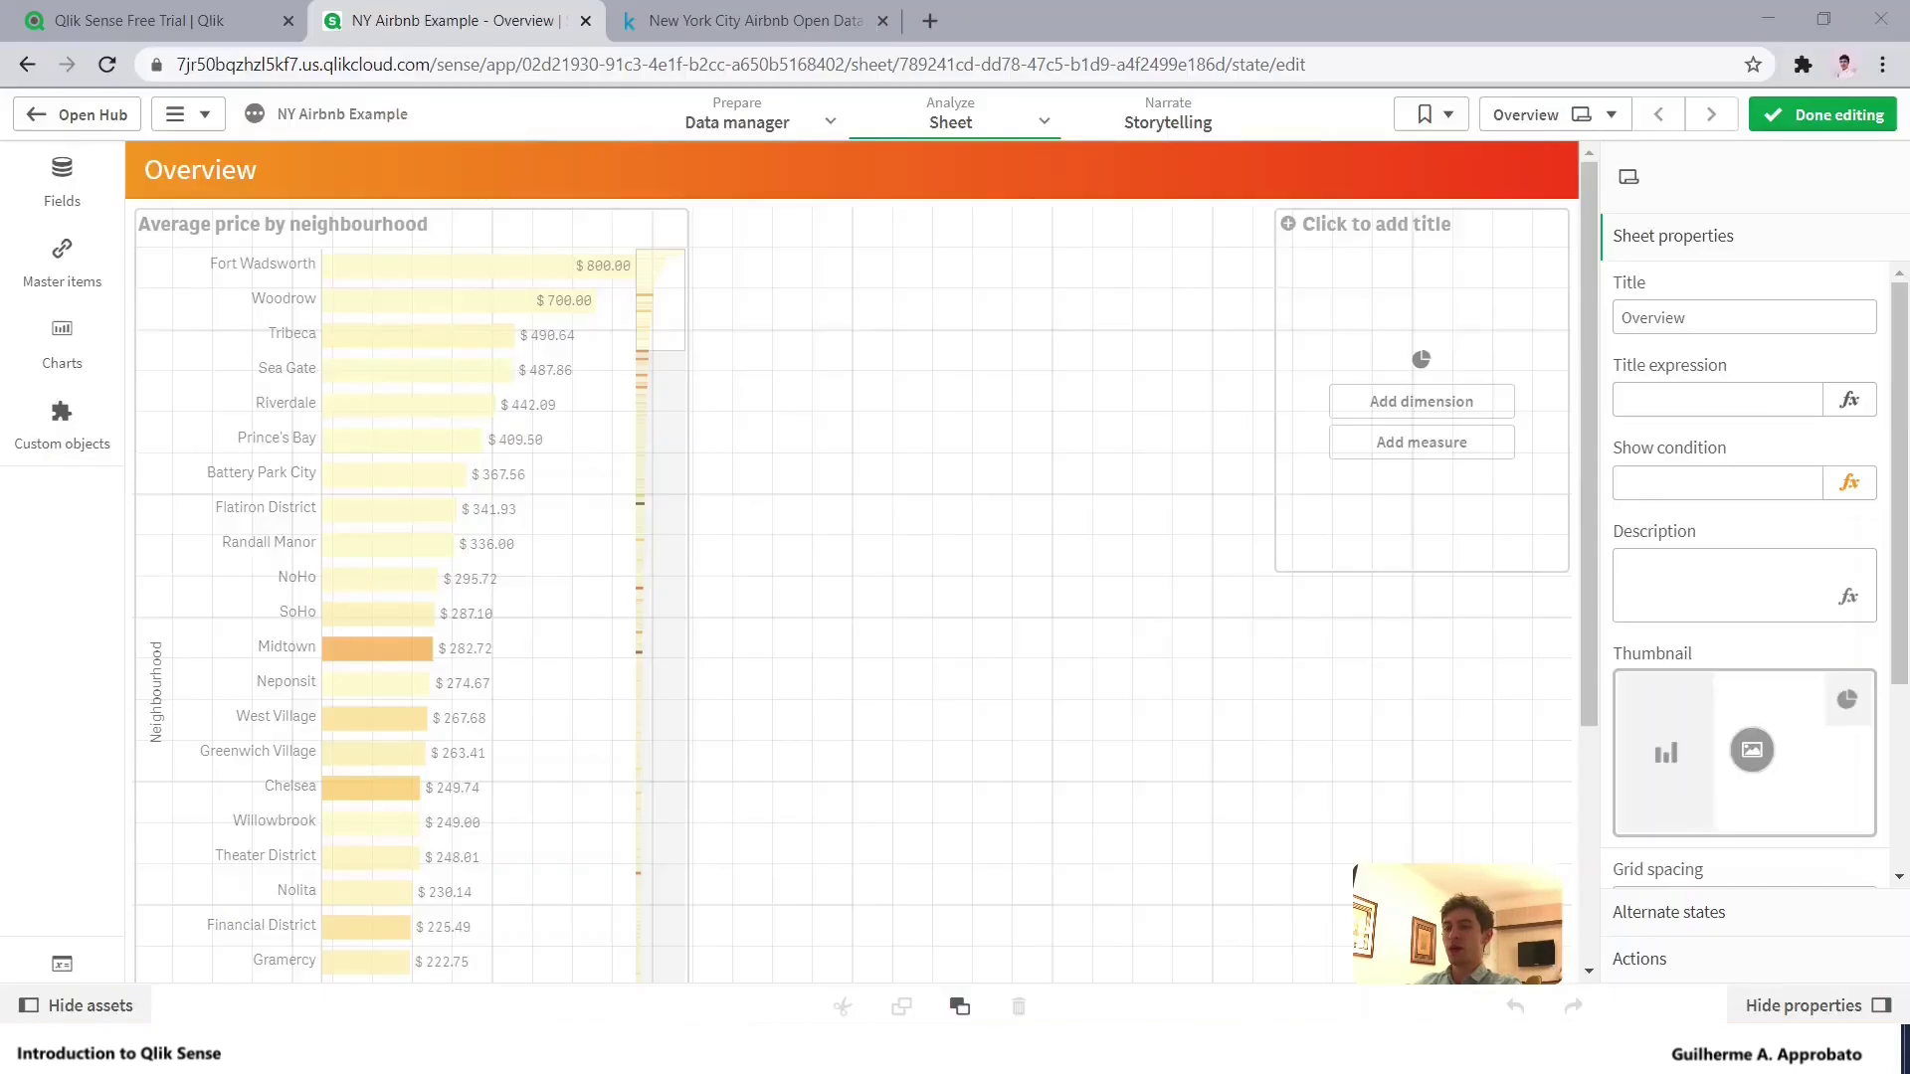
Back in Qlik Sense, enlarge the empty chart placeholder leftward
click(388, 1053)
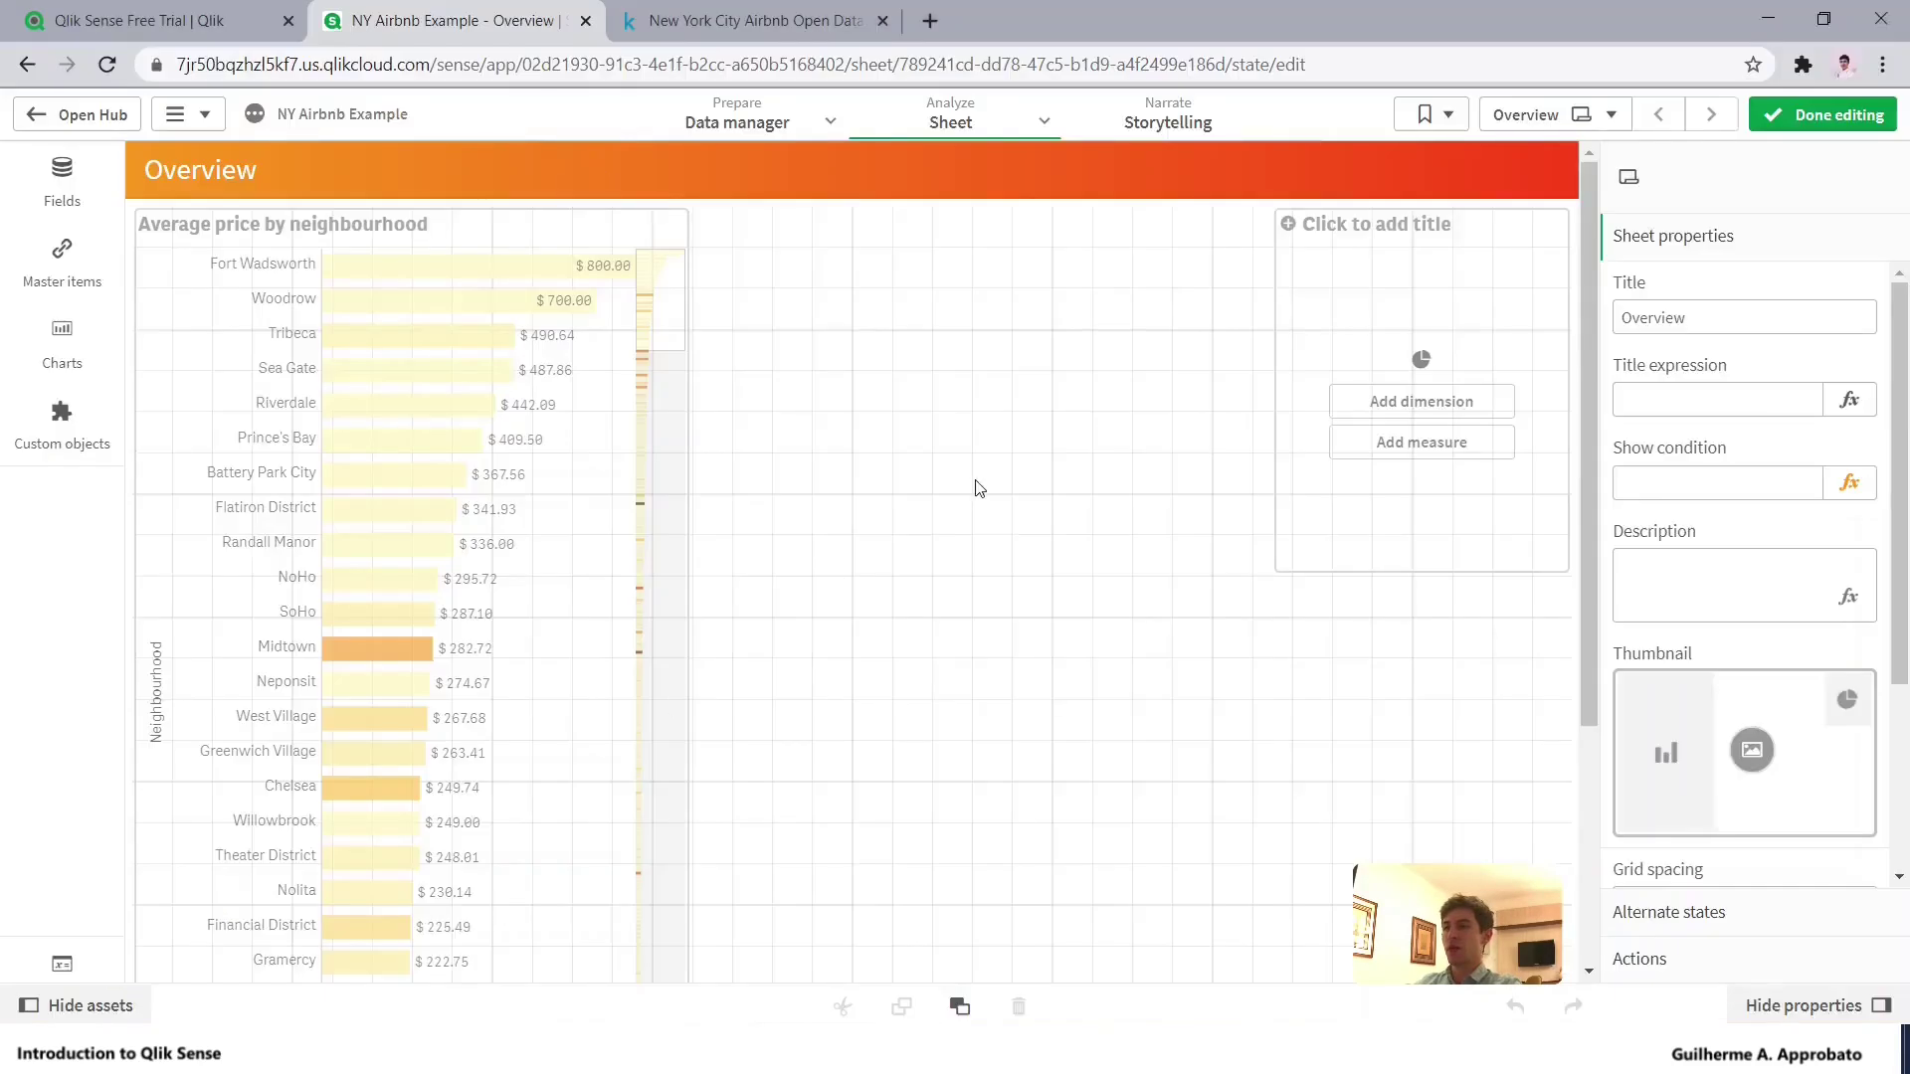
click(1424, 293)
drag(1275, 571, 1030, 657)
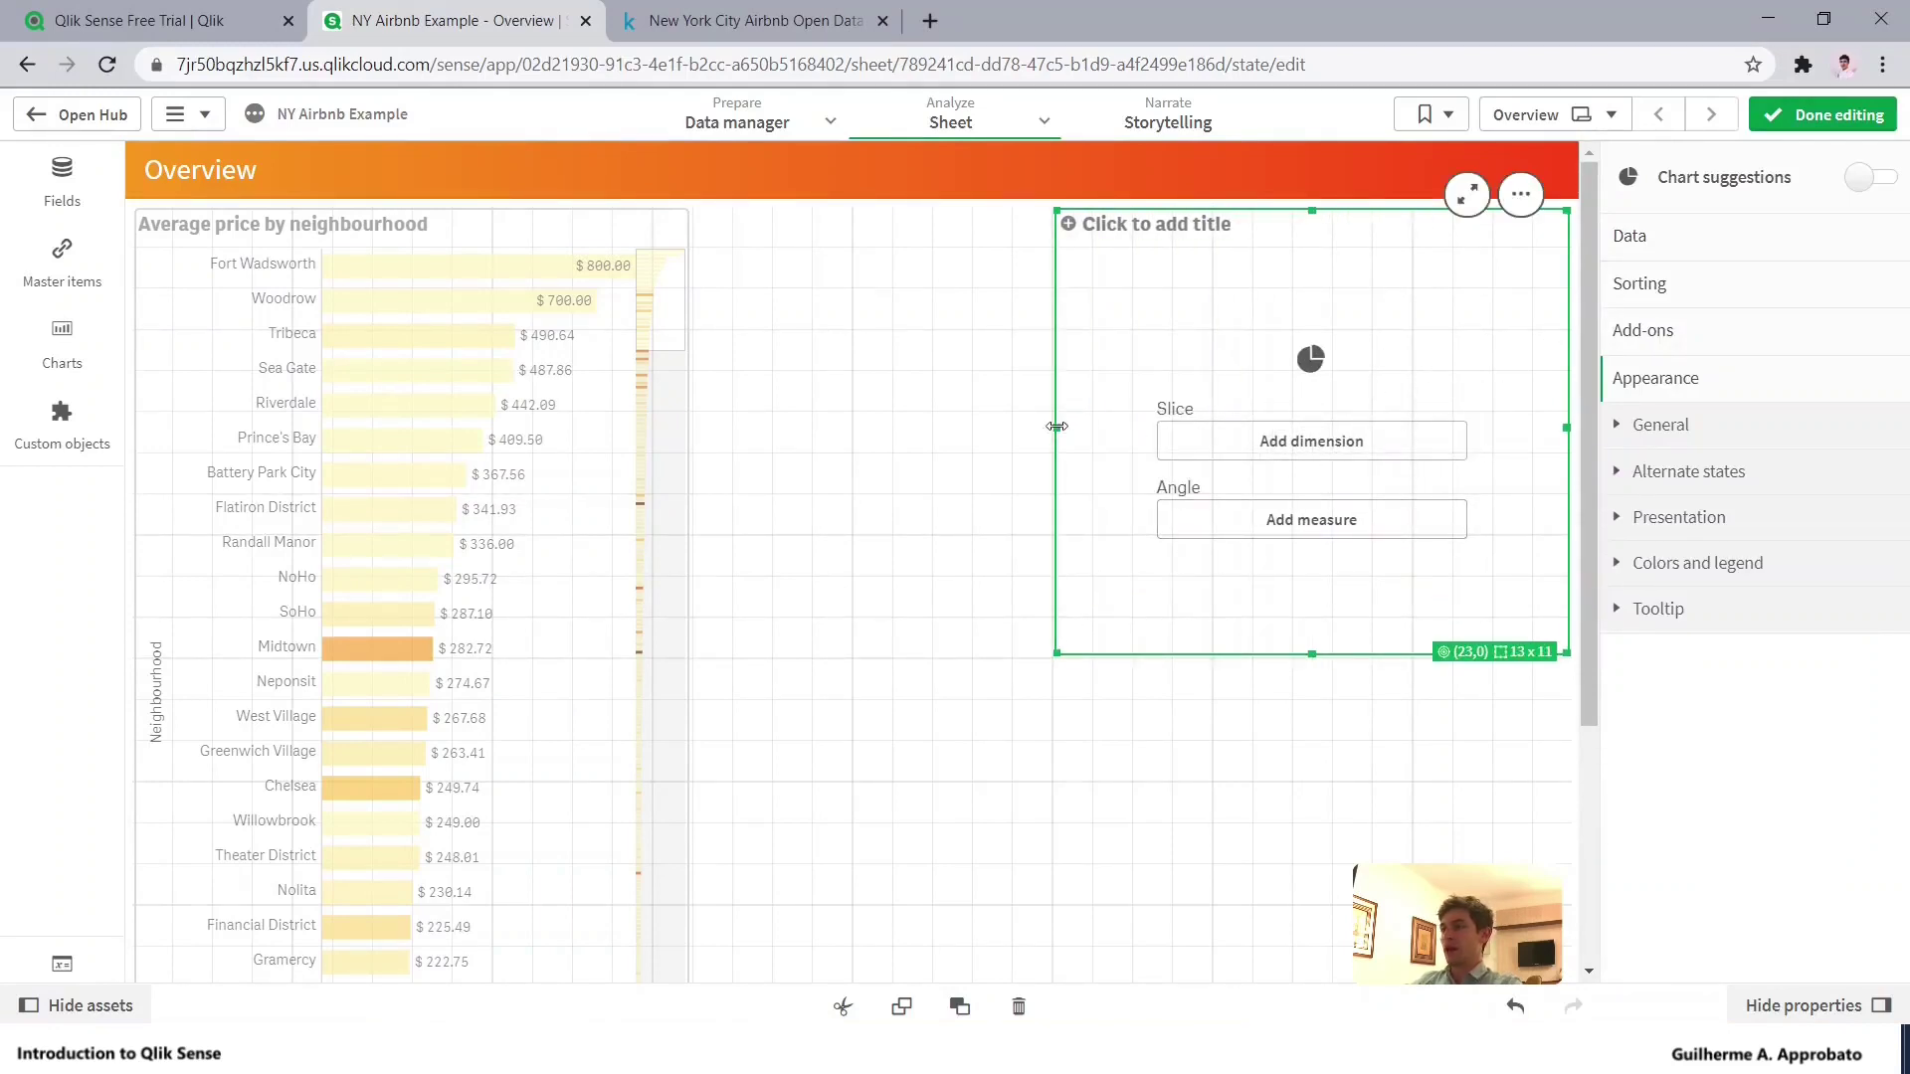
Make it a pie with room_type as the slice dimension and Count(id) as the angle
click(1663, 239)
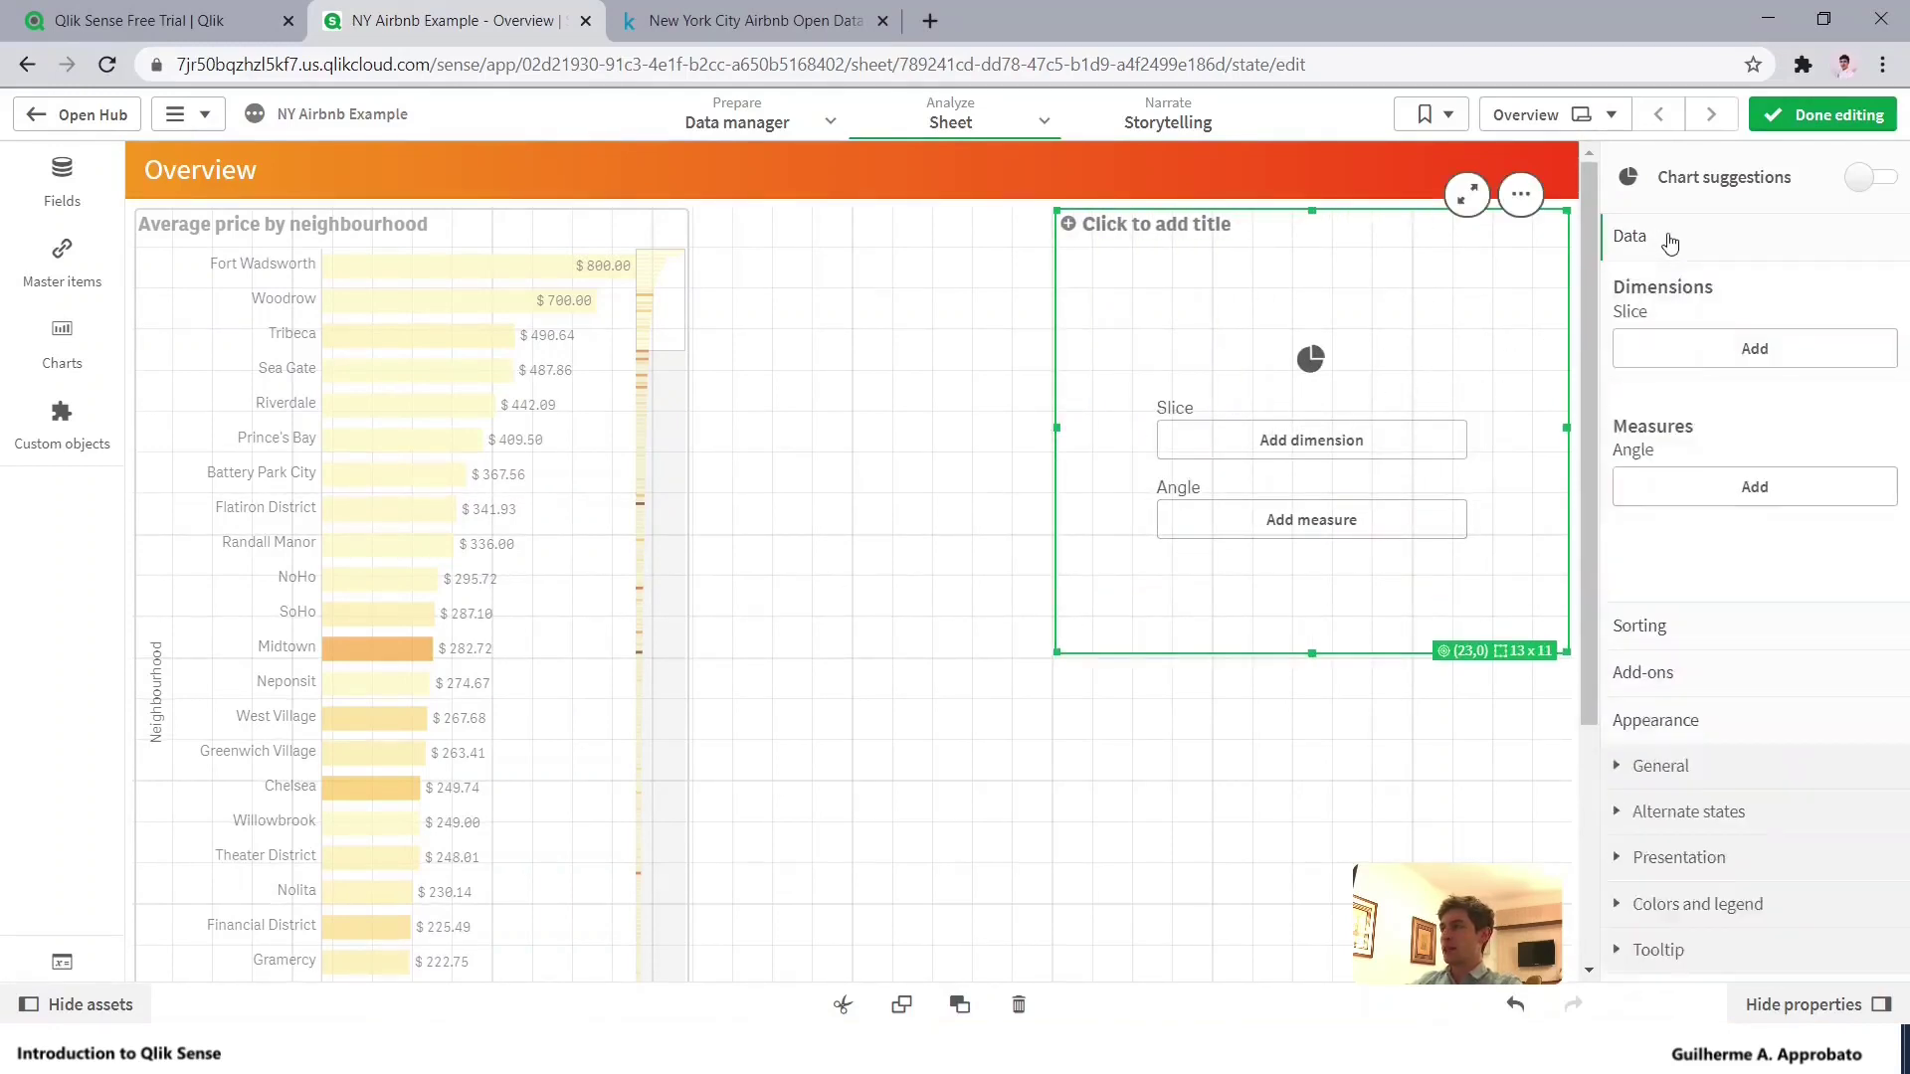
click(1691, 356)
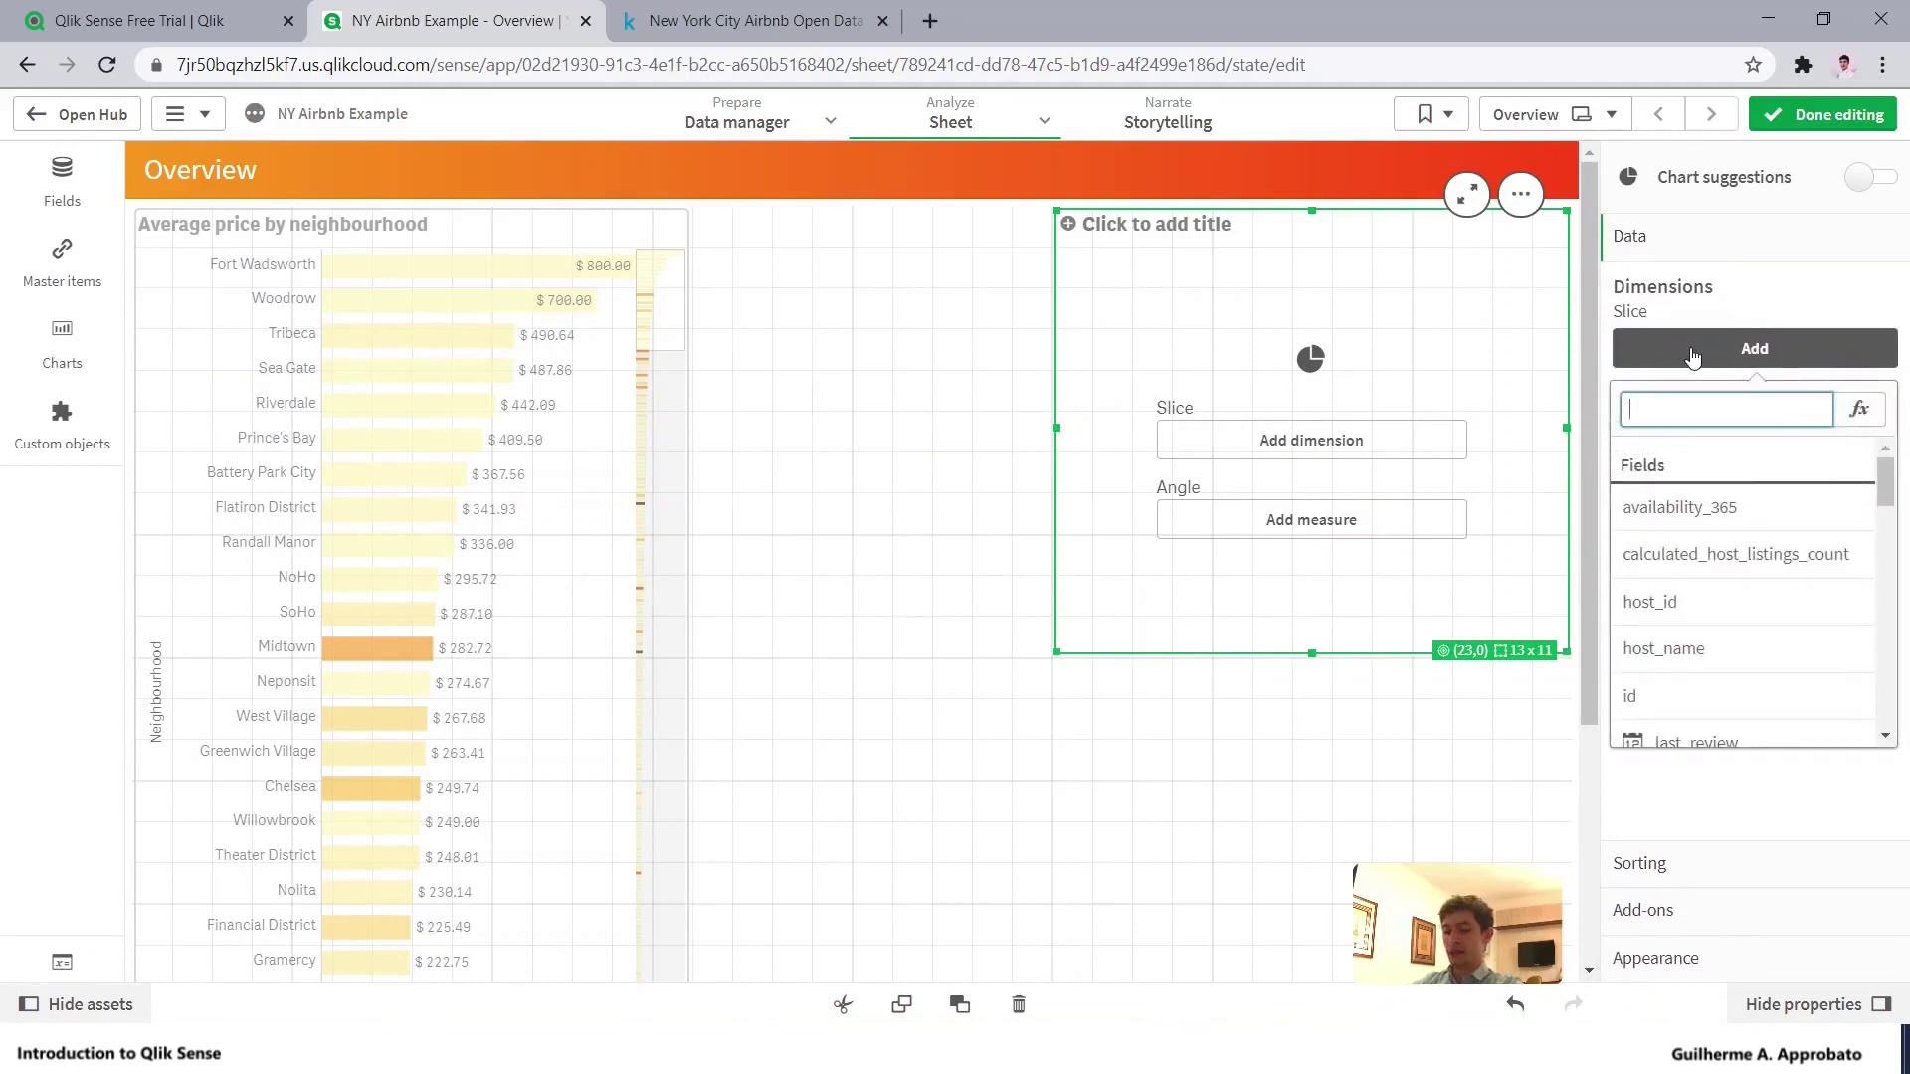
text(roo)
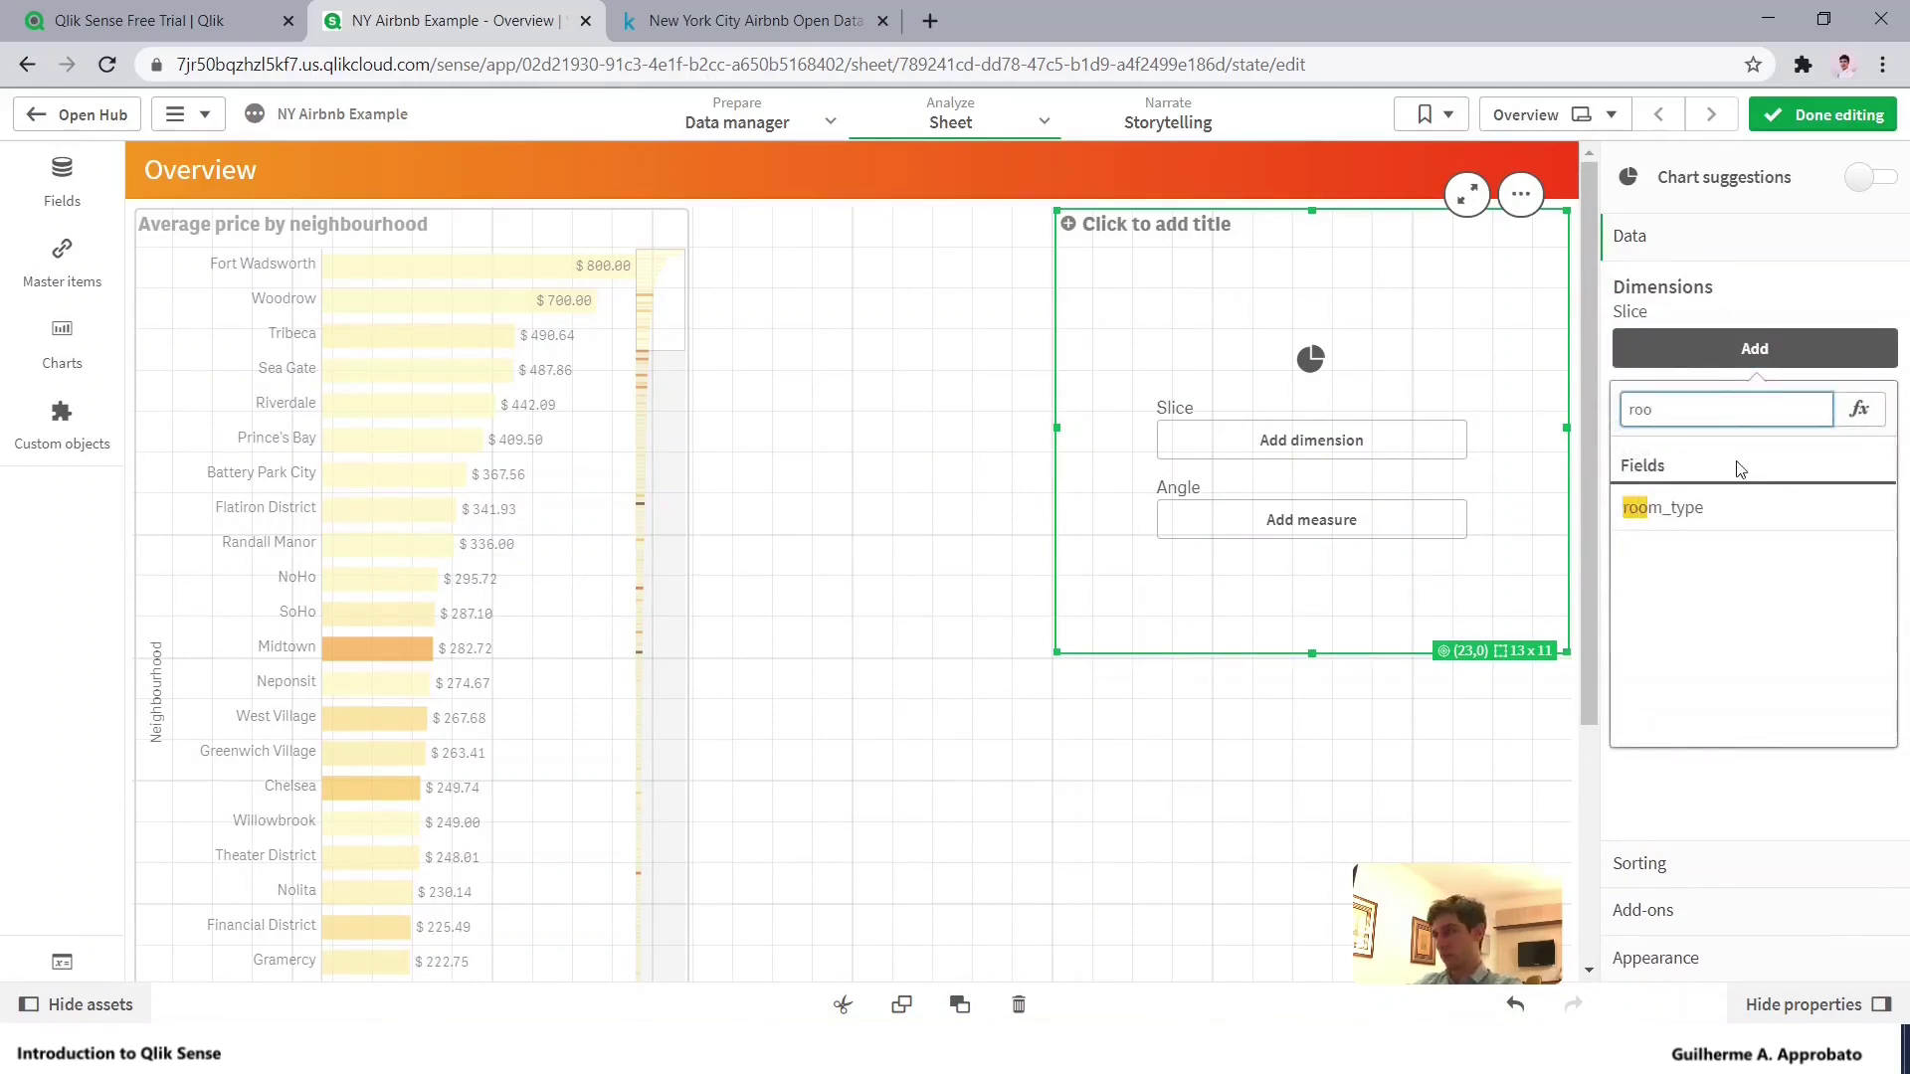
click(1736, 507)
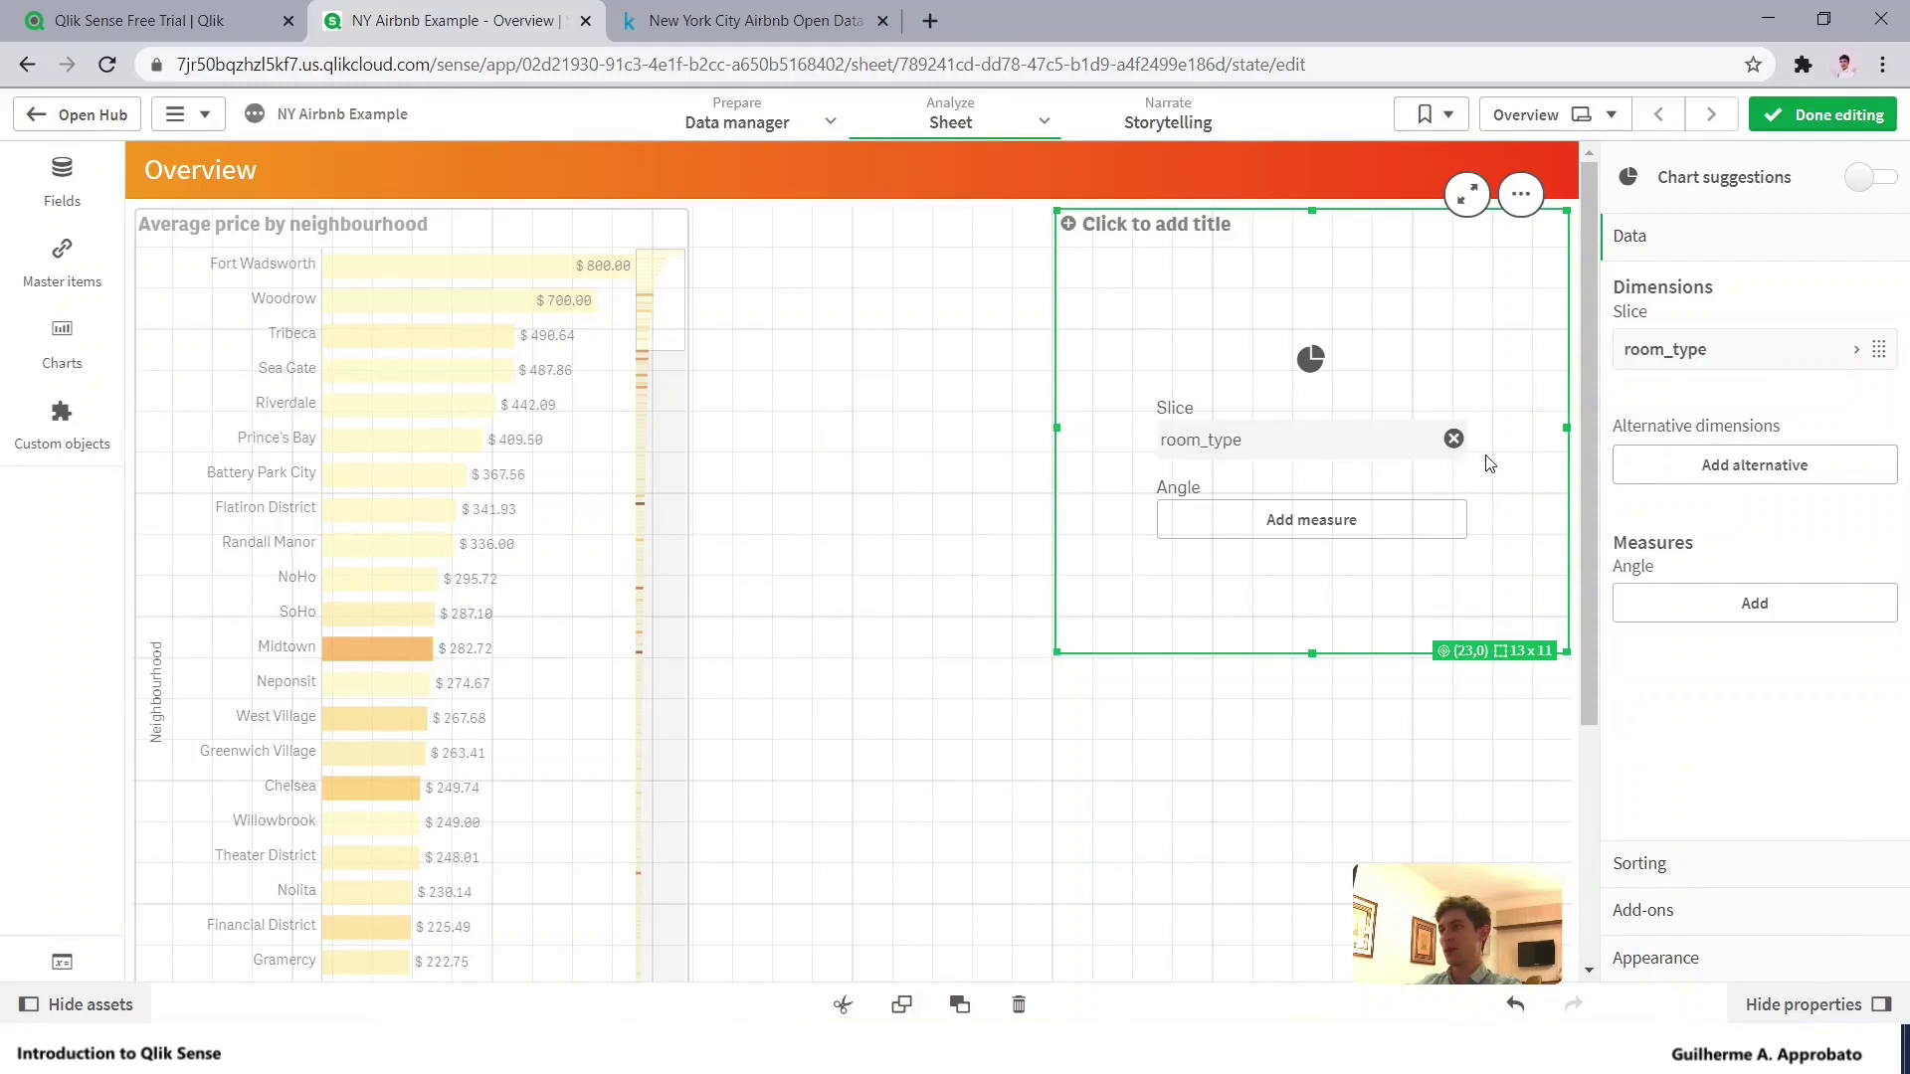
click(1705, 605)
click(1697, 951)
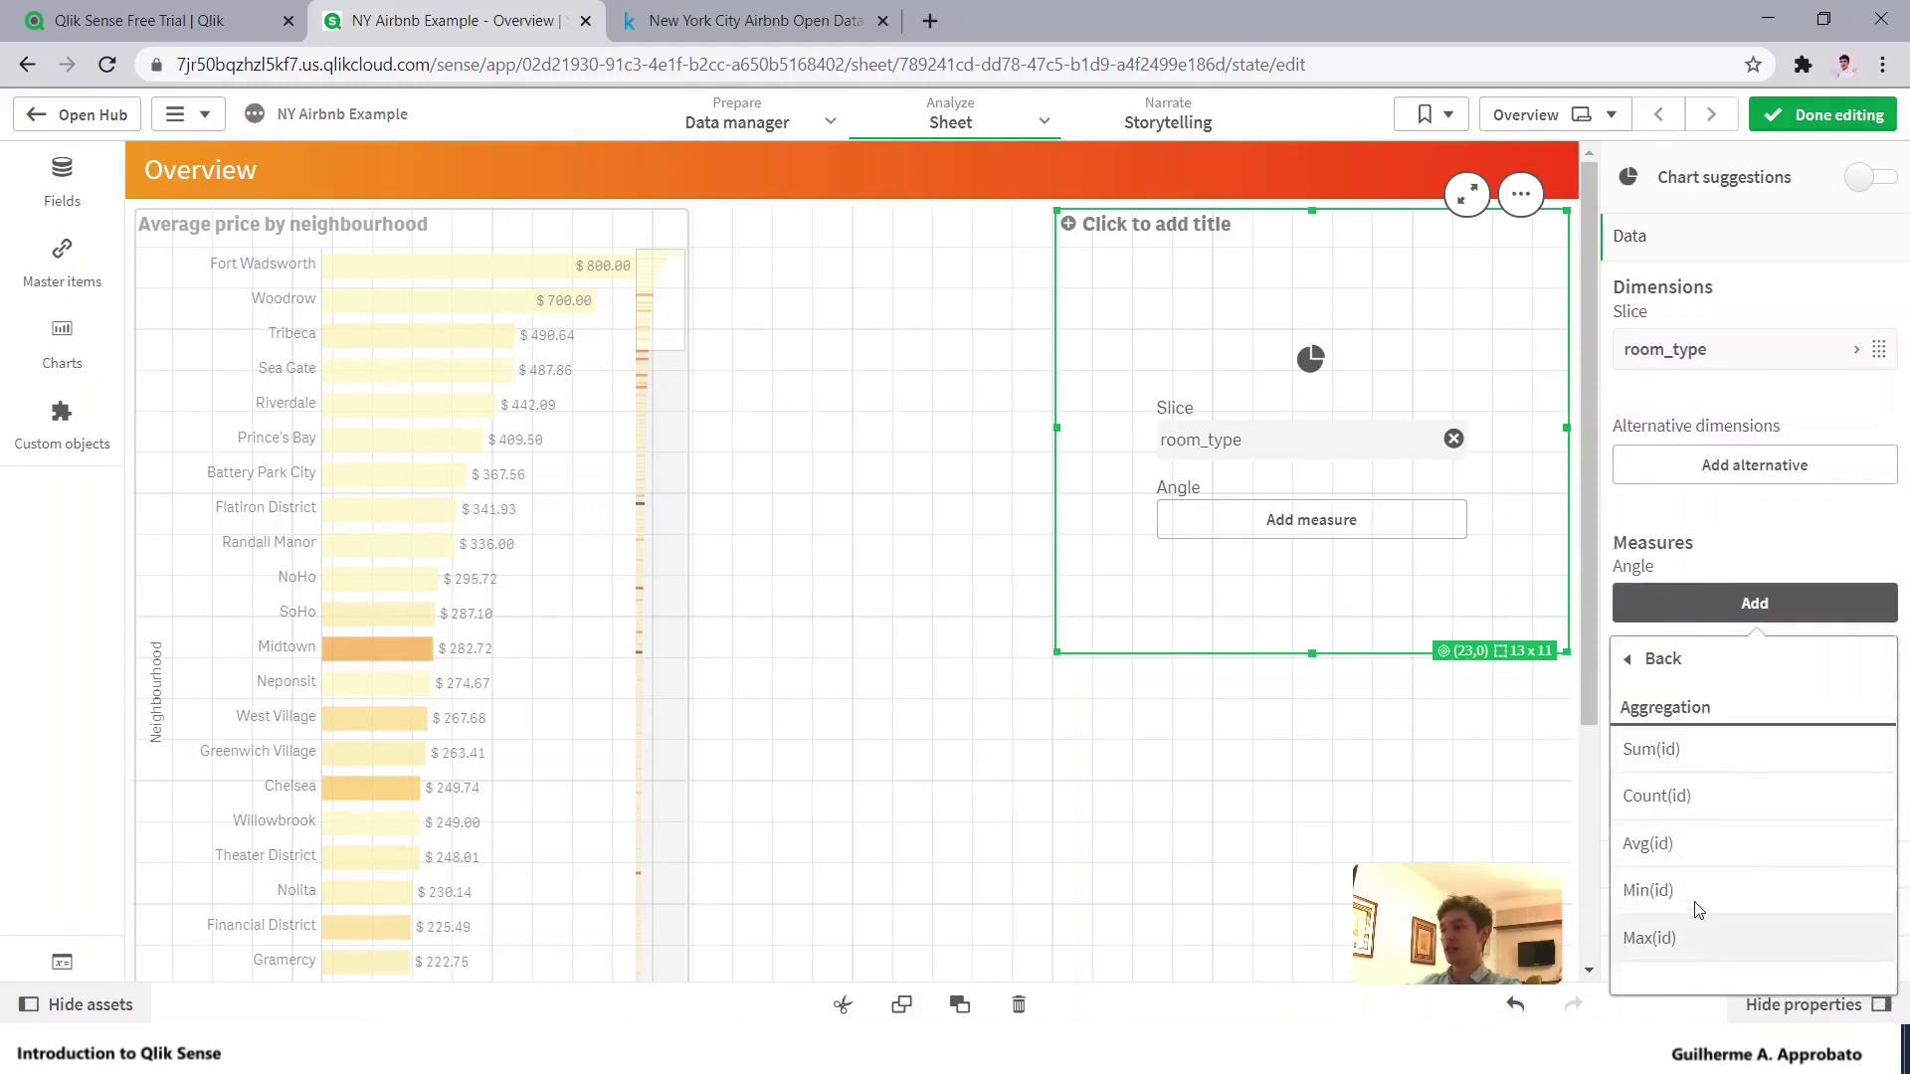
click(1699, 808)
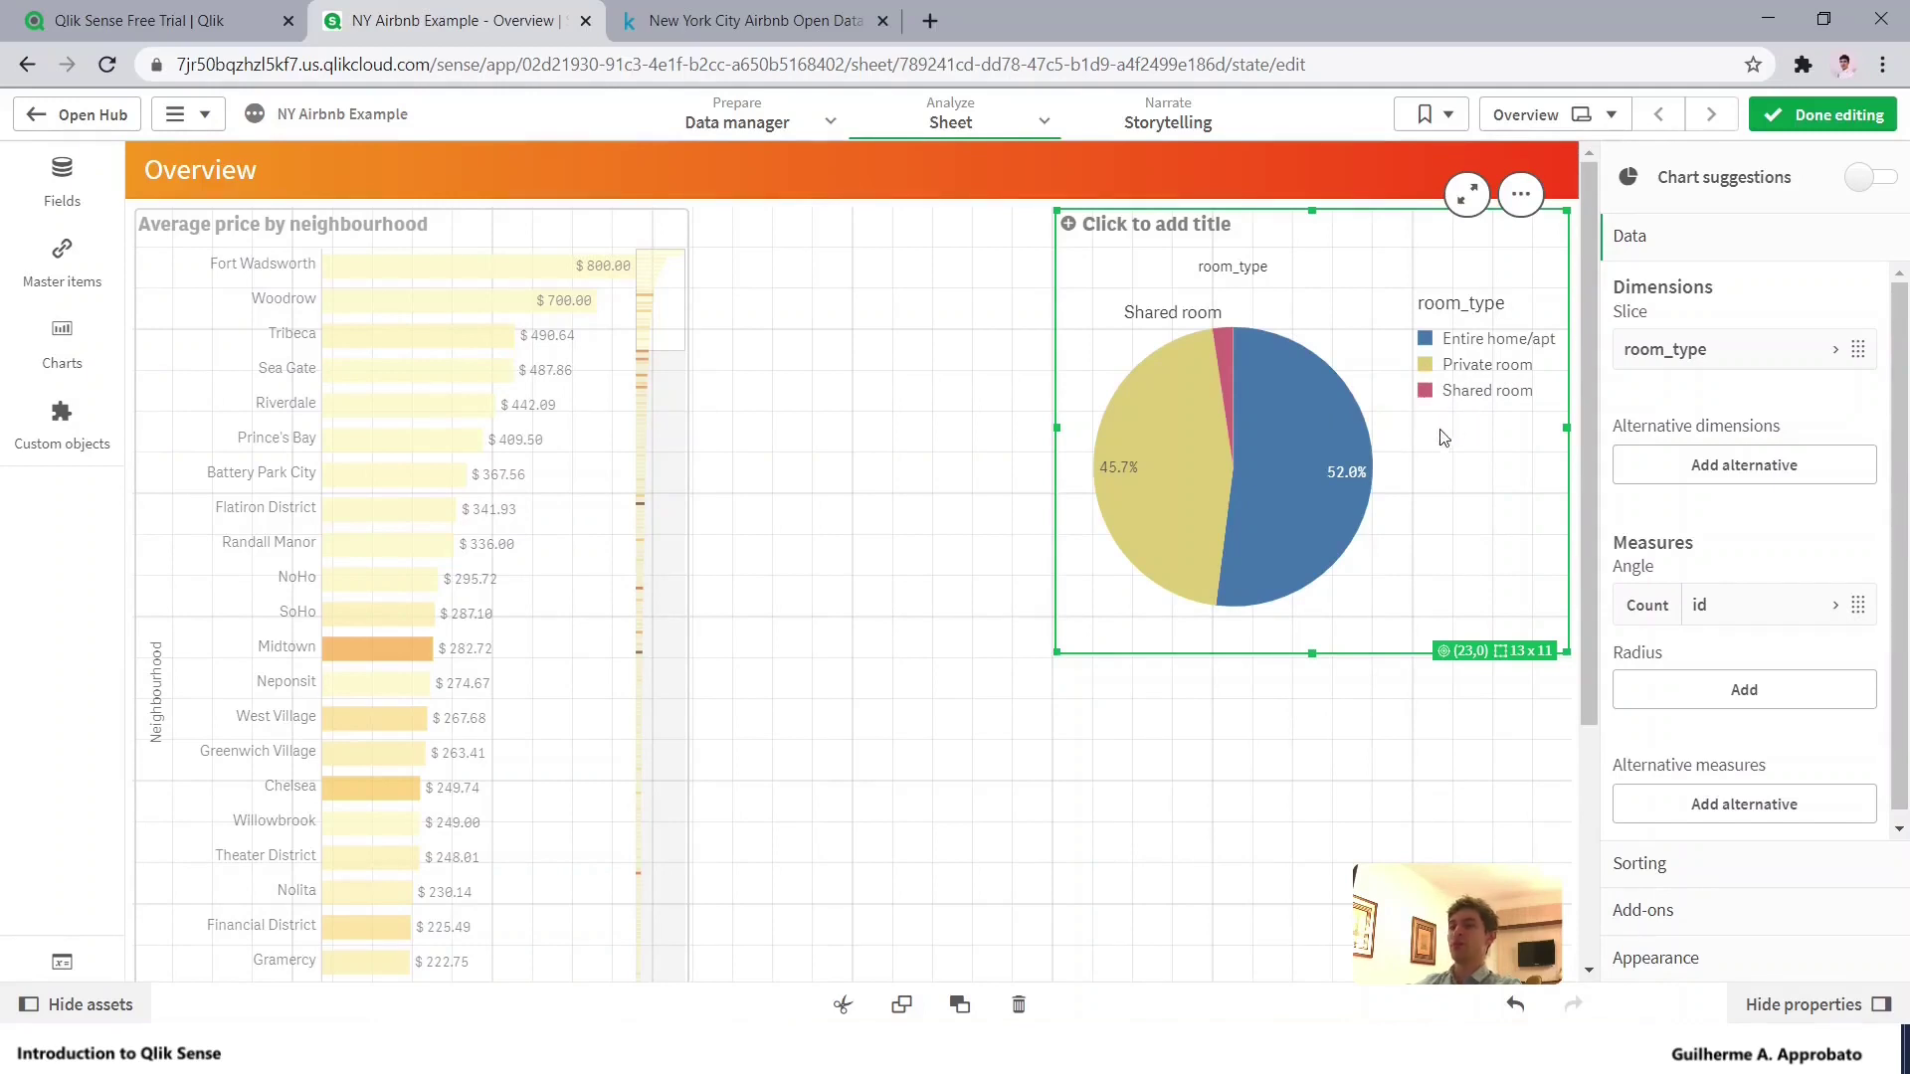
Exit edit mode, filter the sheet to the Midtown neighbourhood, and scroll down to the charts
click(1776, 117)
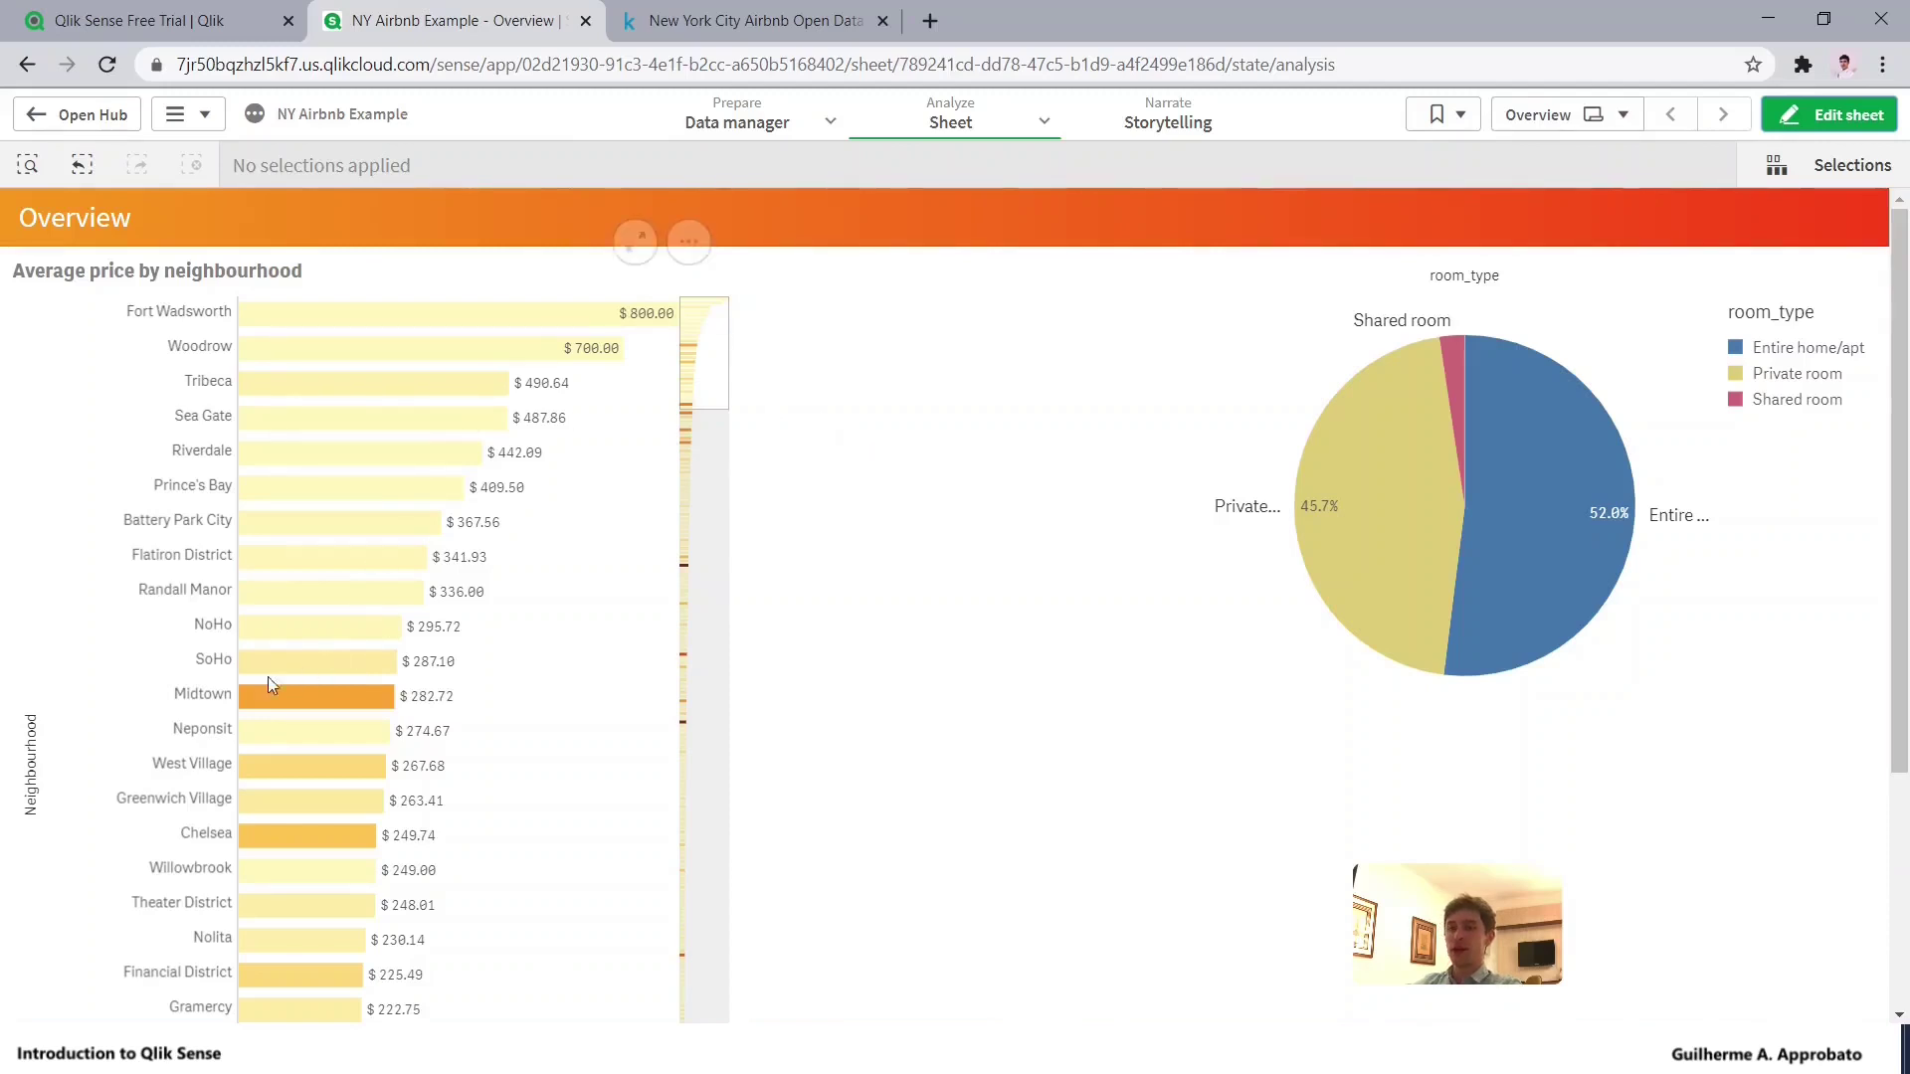
click(207, 703)
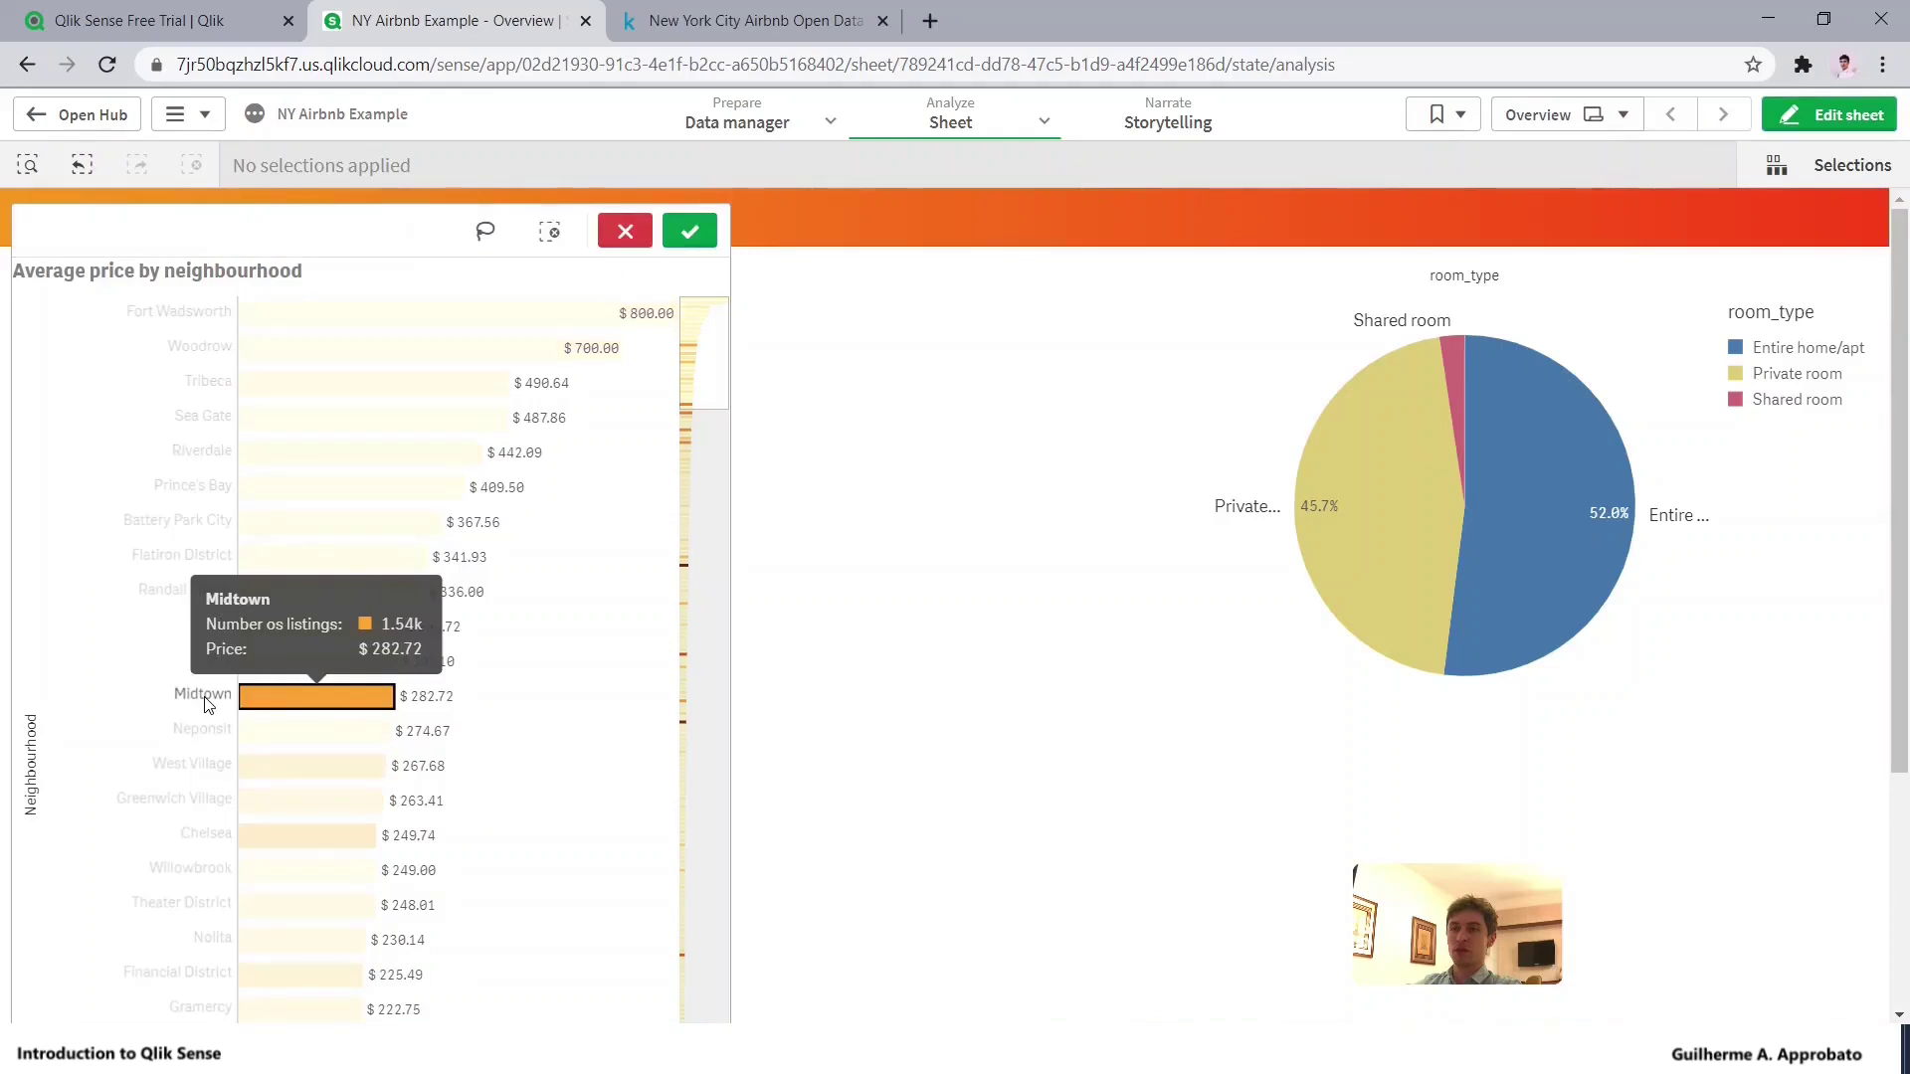
click(692, 234)
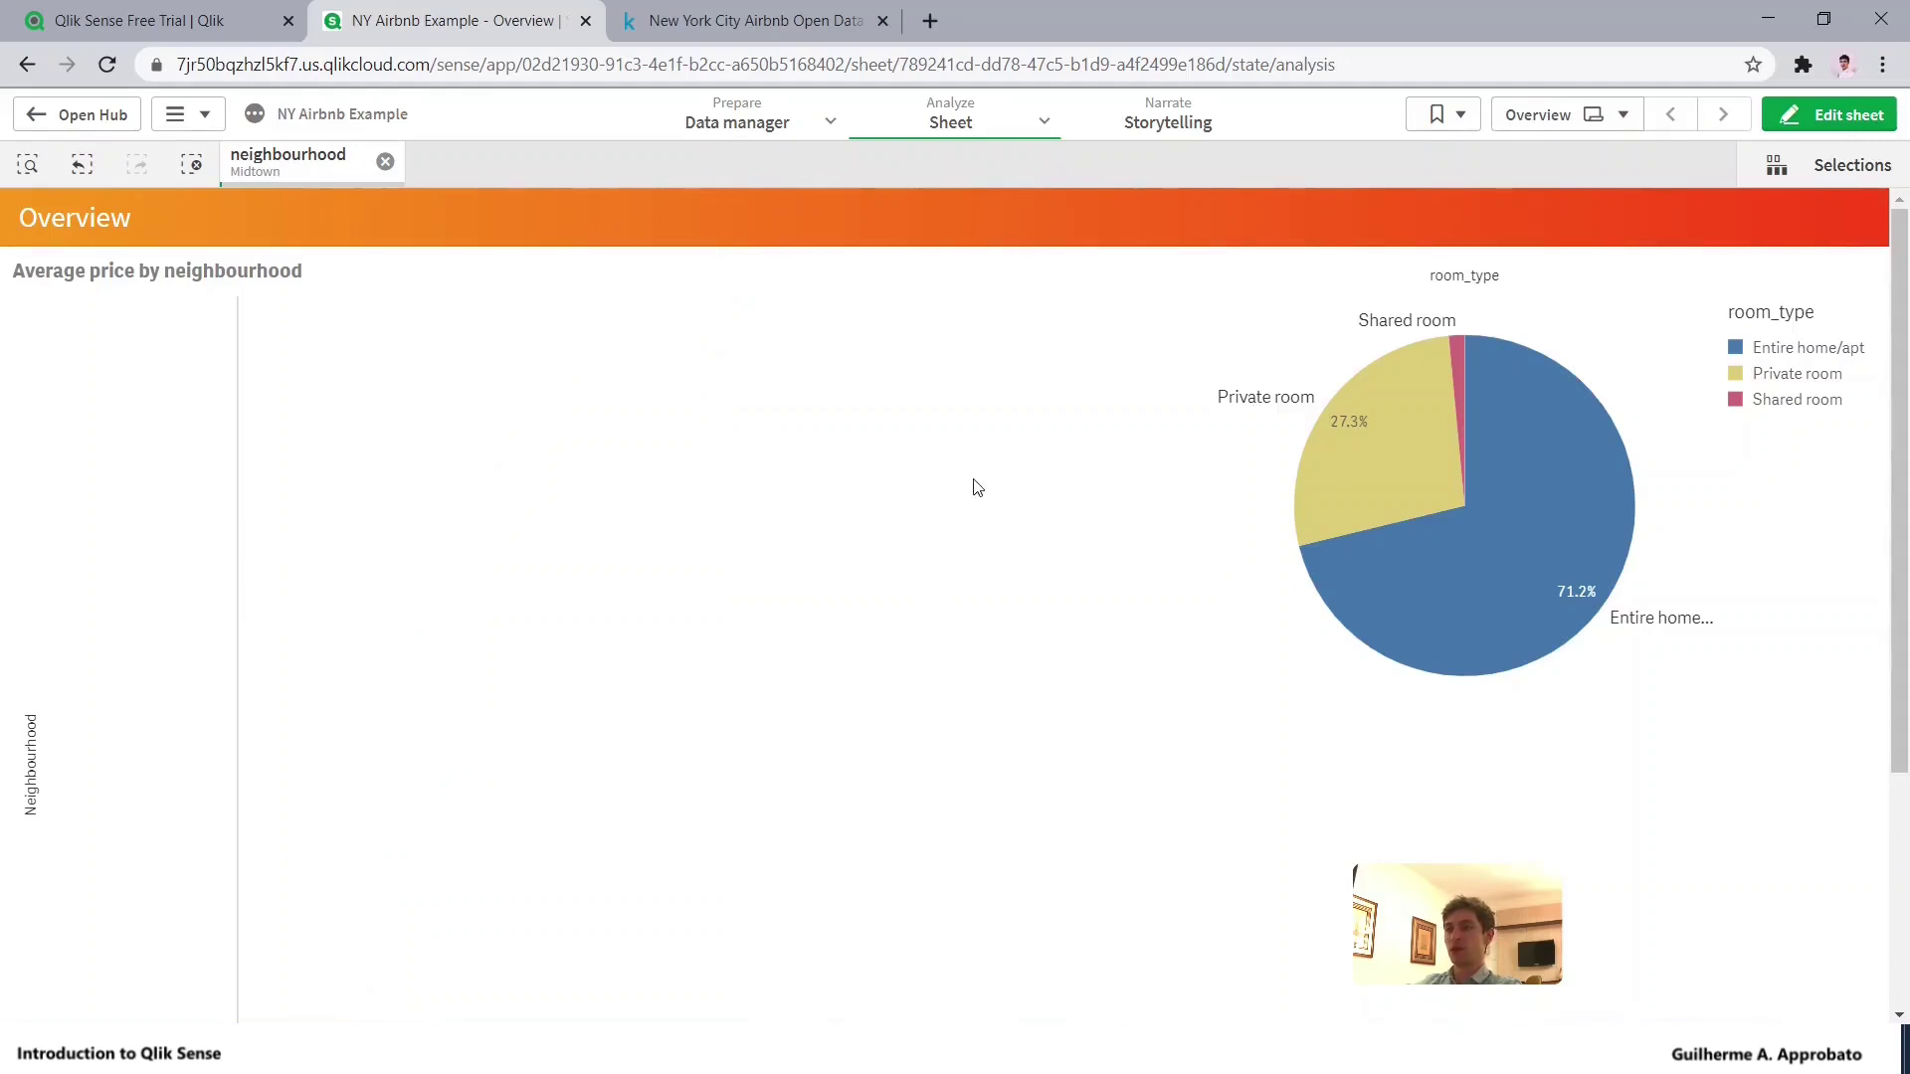
scroll(977, 488, down, 4)
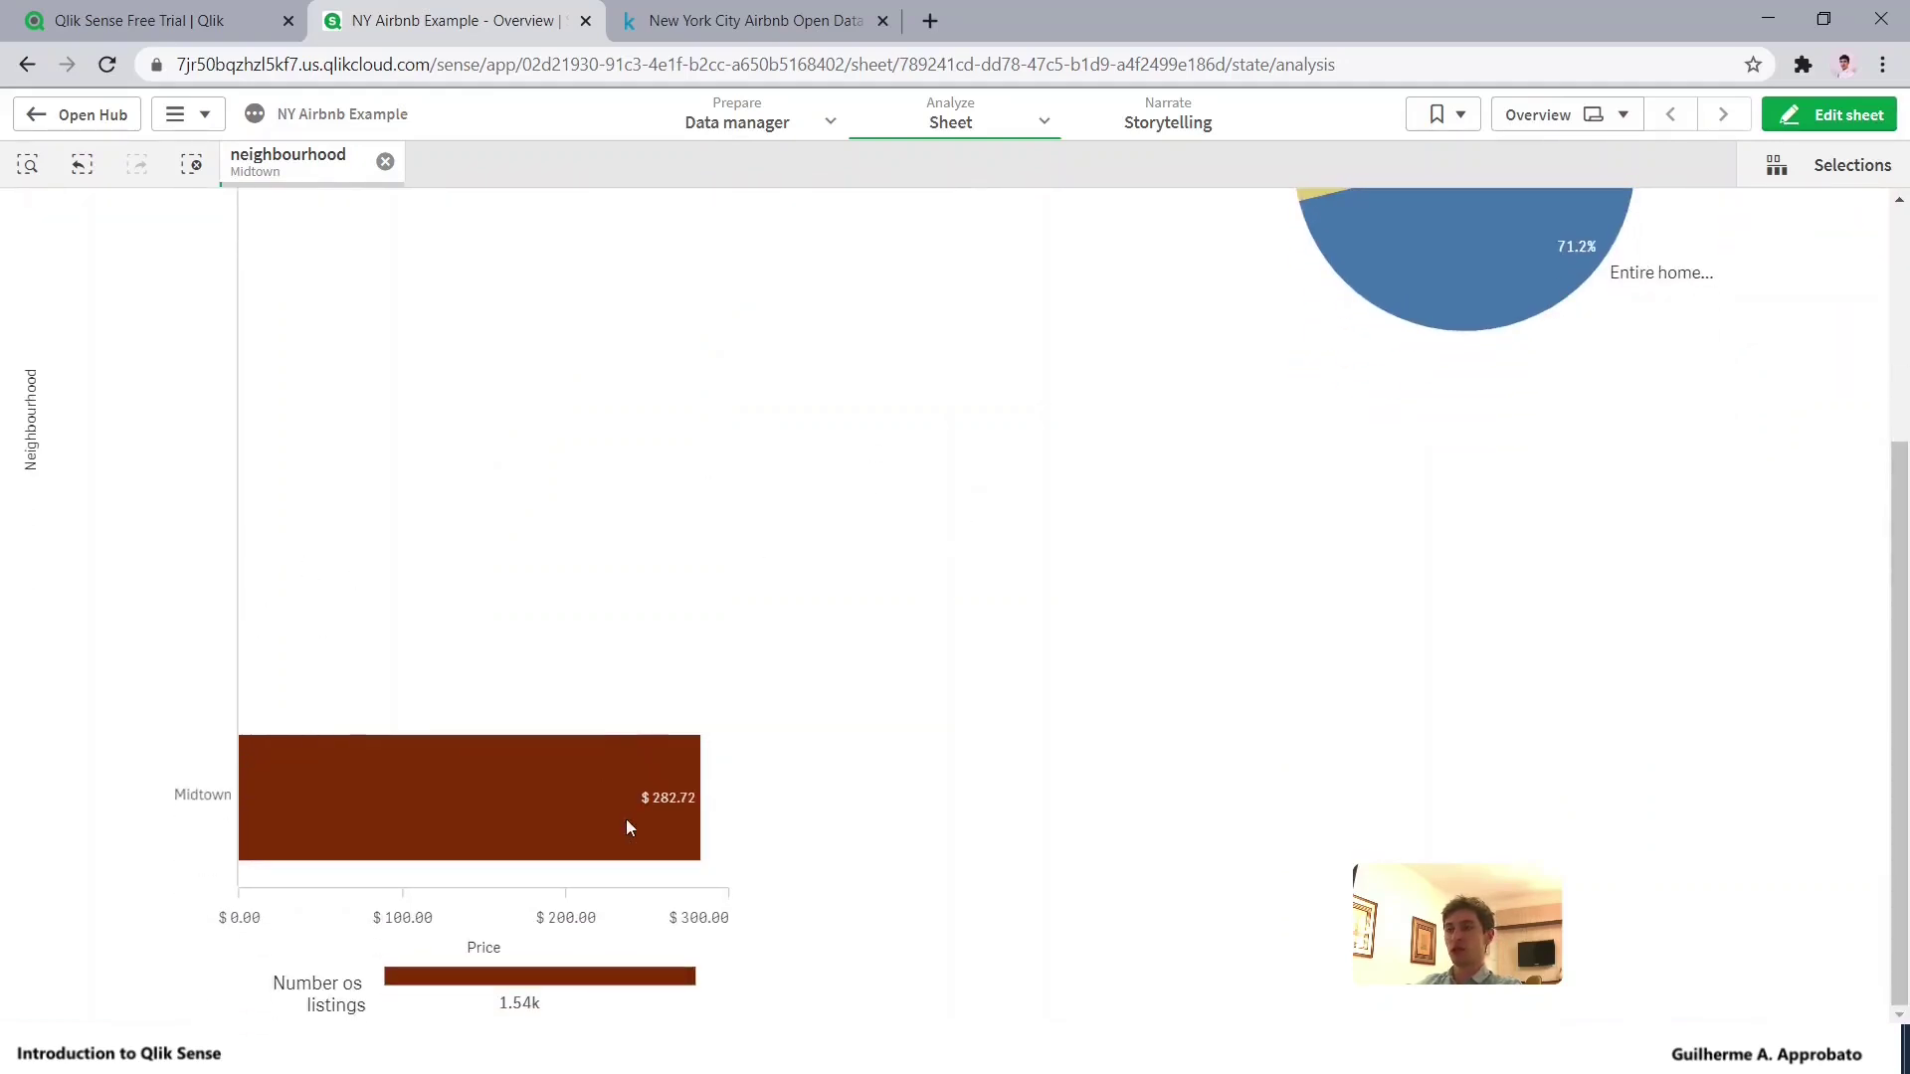
Resize the Average price by neighbourhood bar chart, then leave edit mode
click(1804, 117)
click(597, 697)
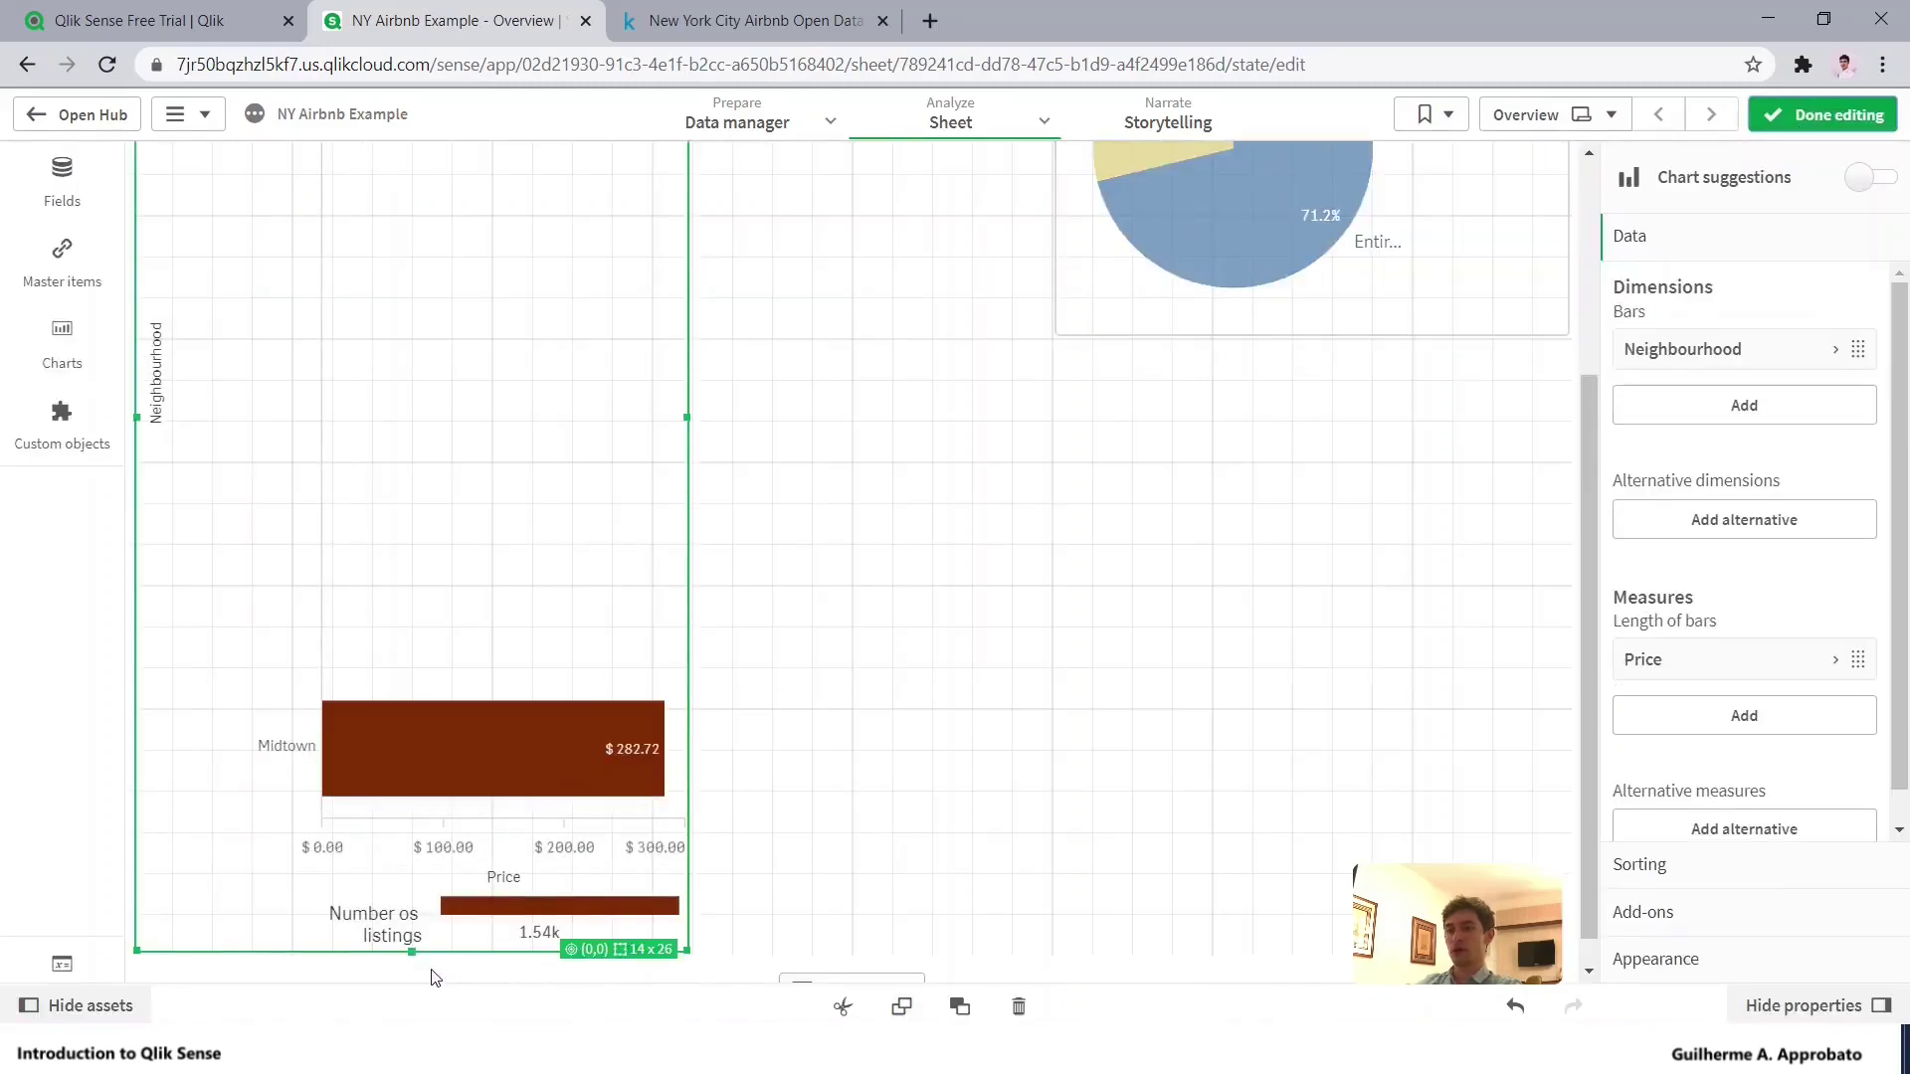
drag(411, 951, 443, 383)
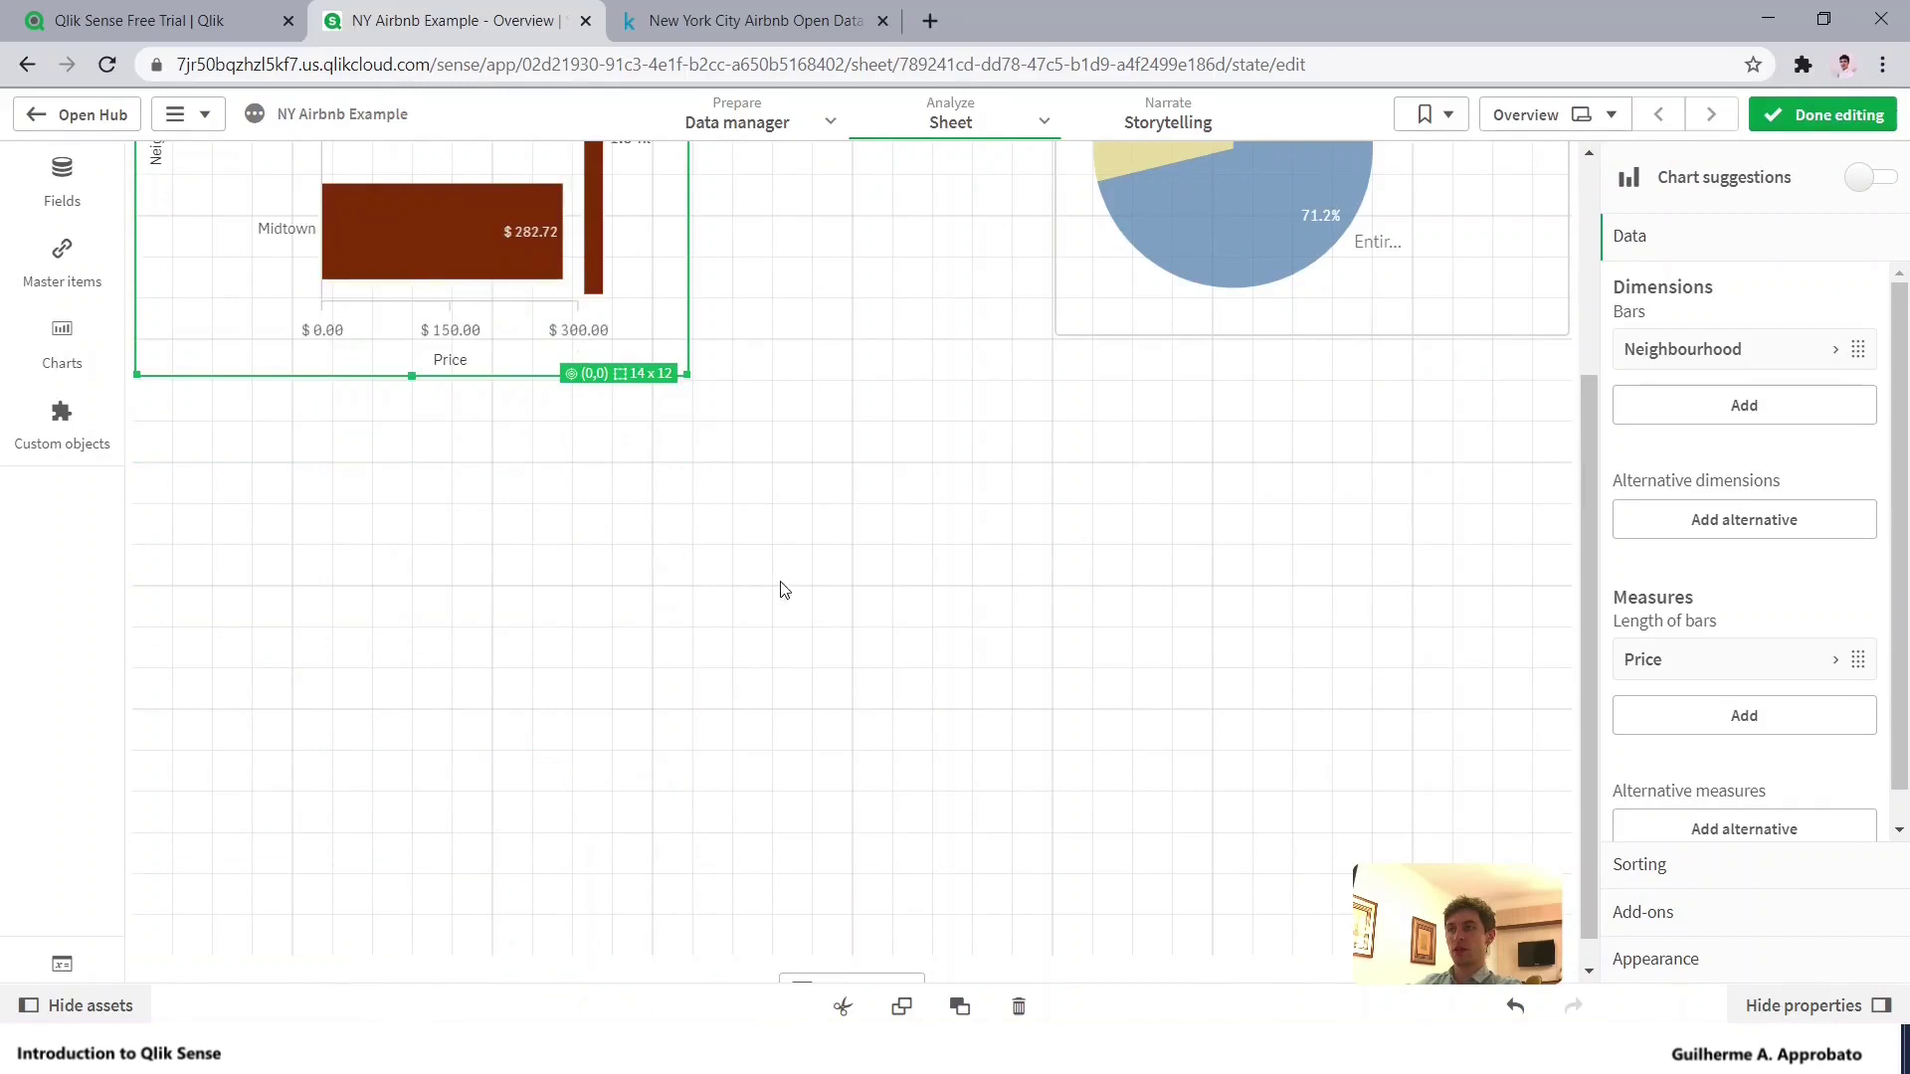
scroll(781, 590, up, 3)
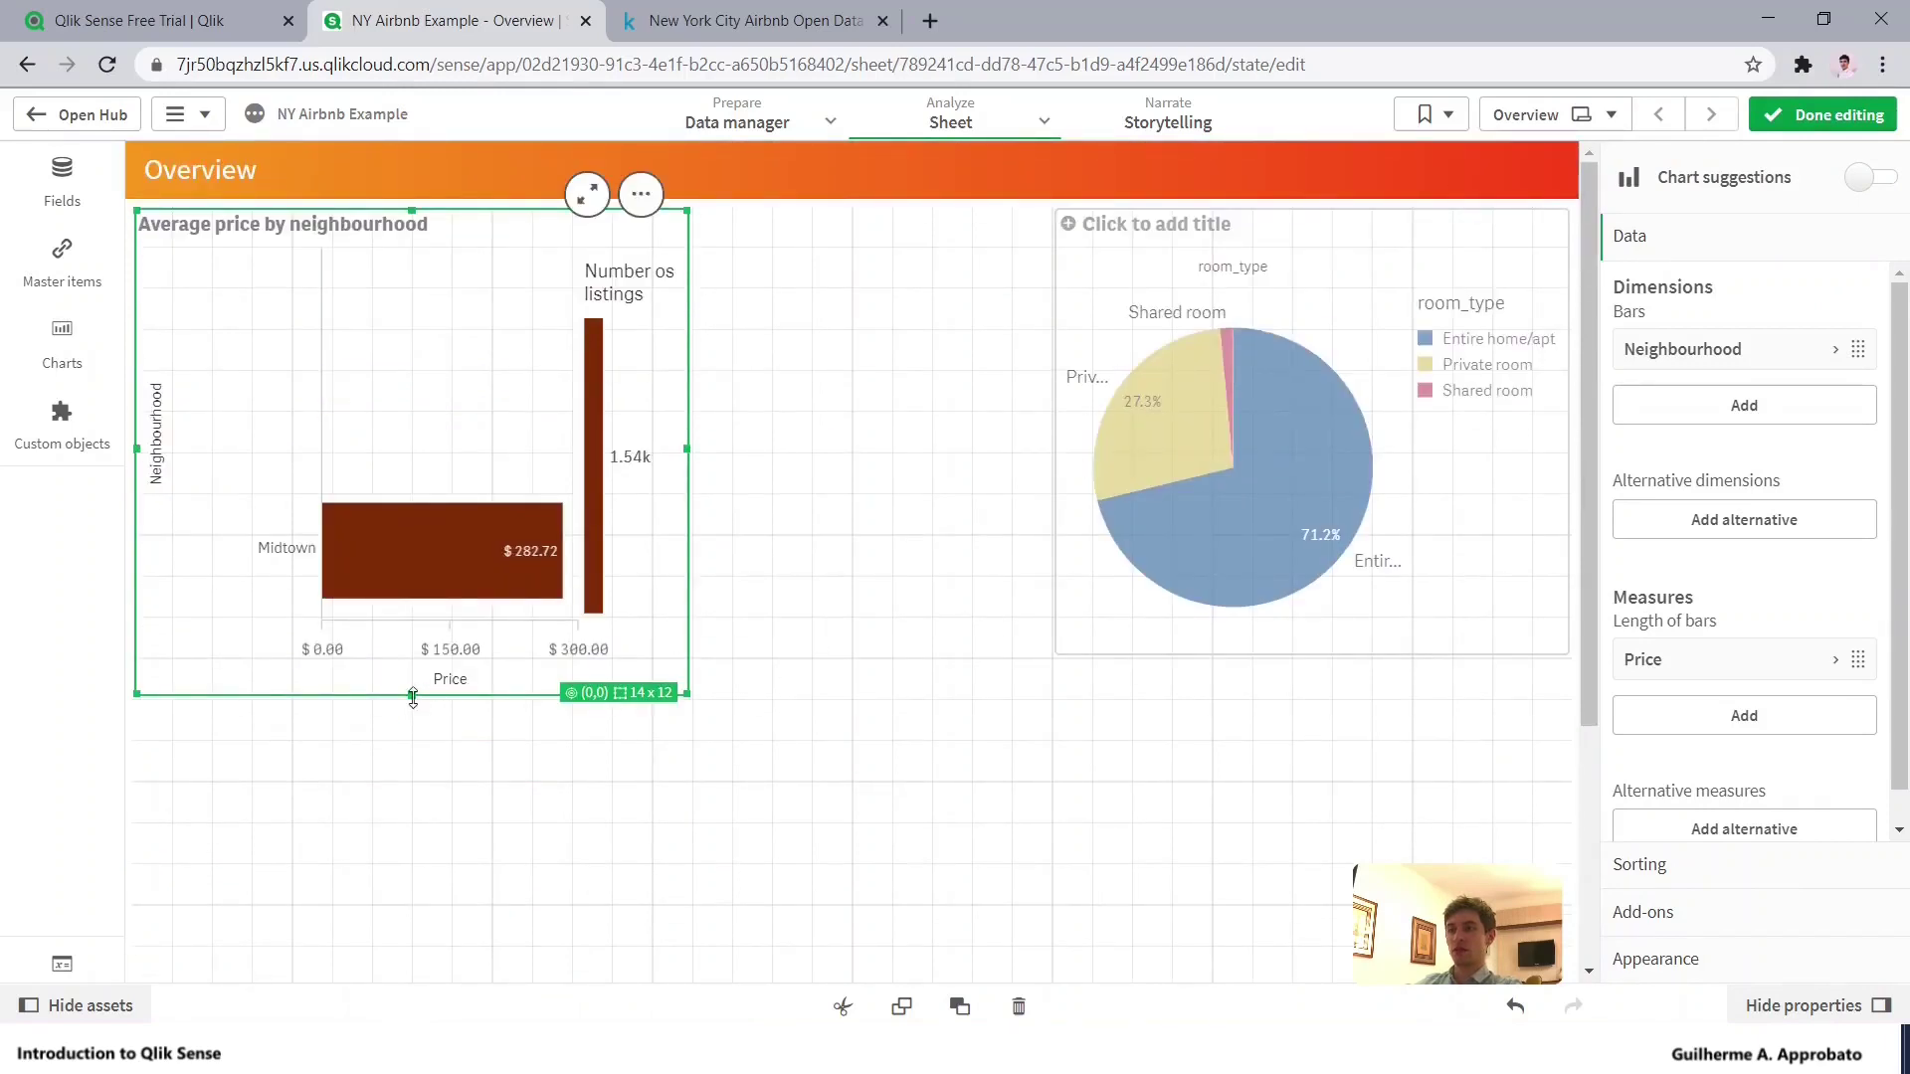
drag(413, 697, 413, 901)
click(1823, 116)
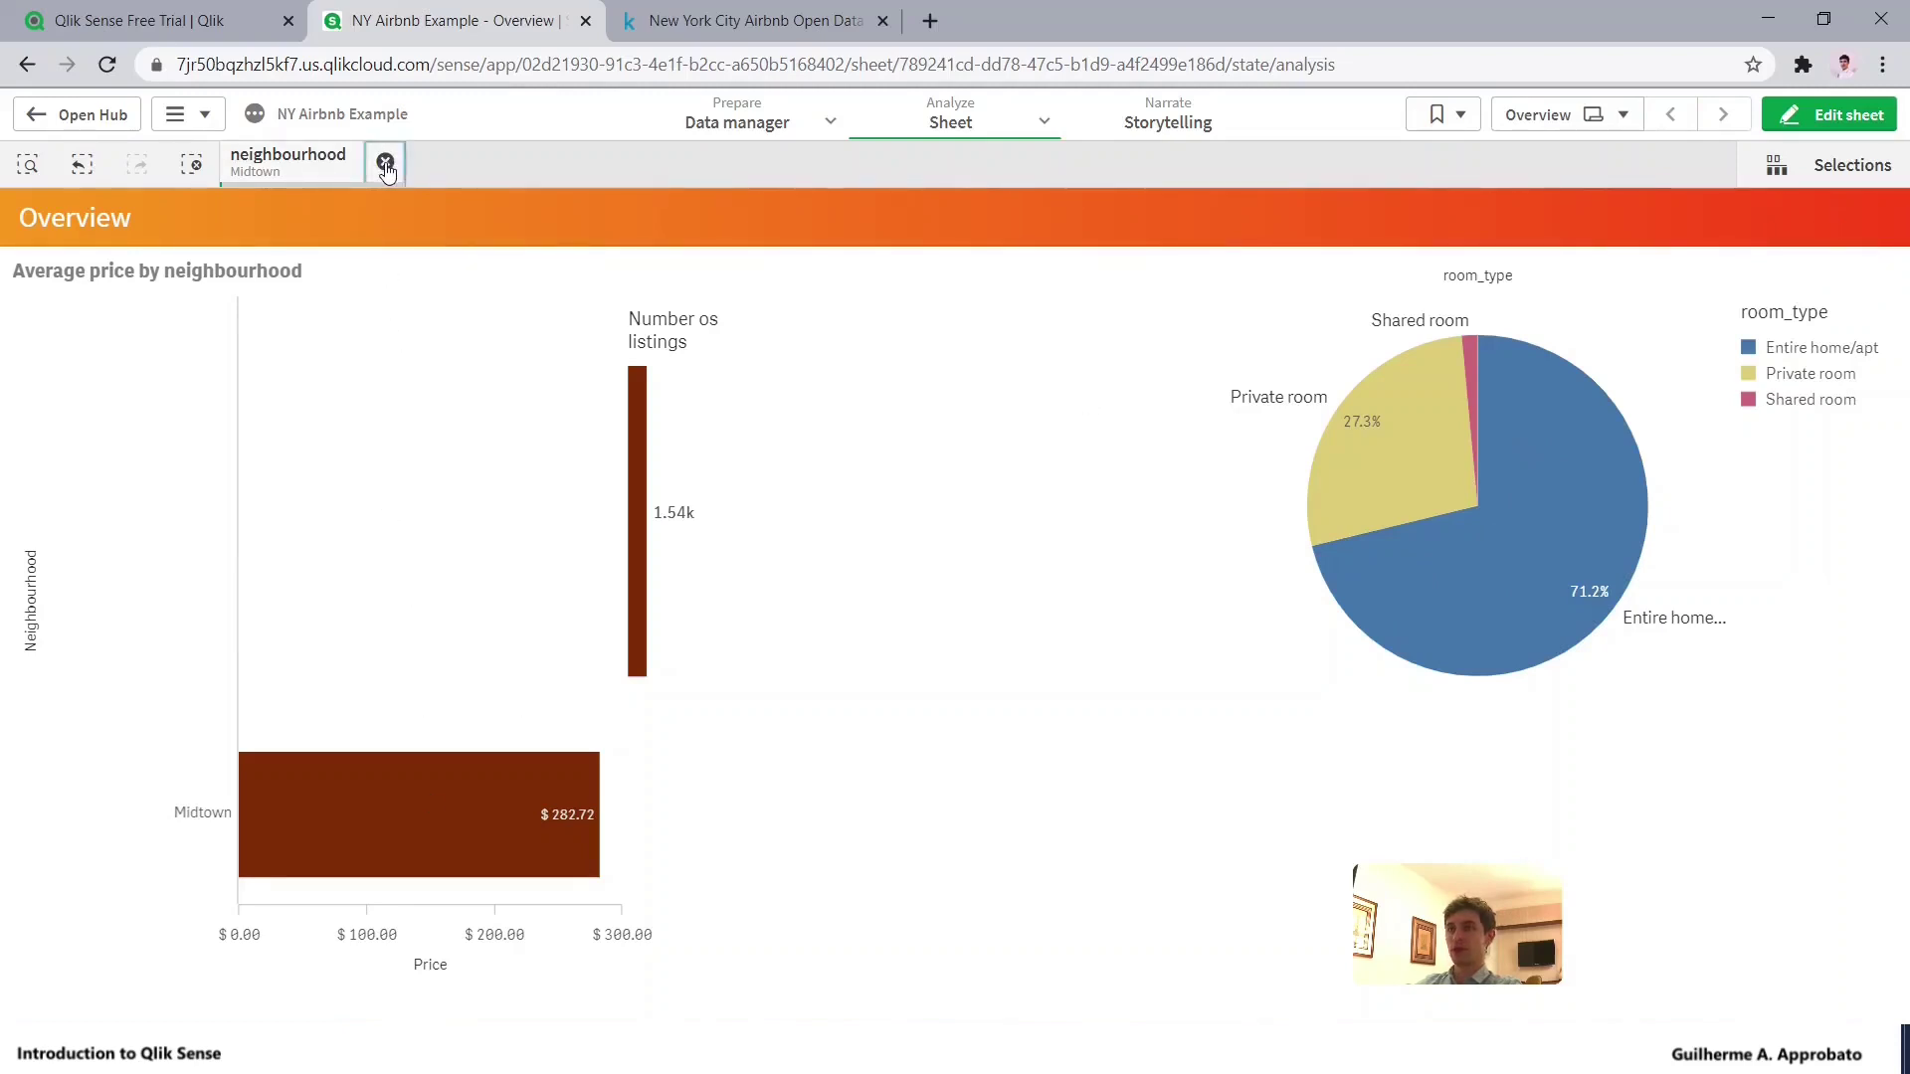
Clear the Midtown filter and select the Entire home/apt pie slice
click(385, 163)
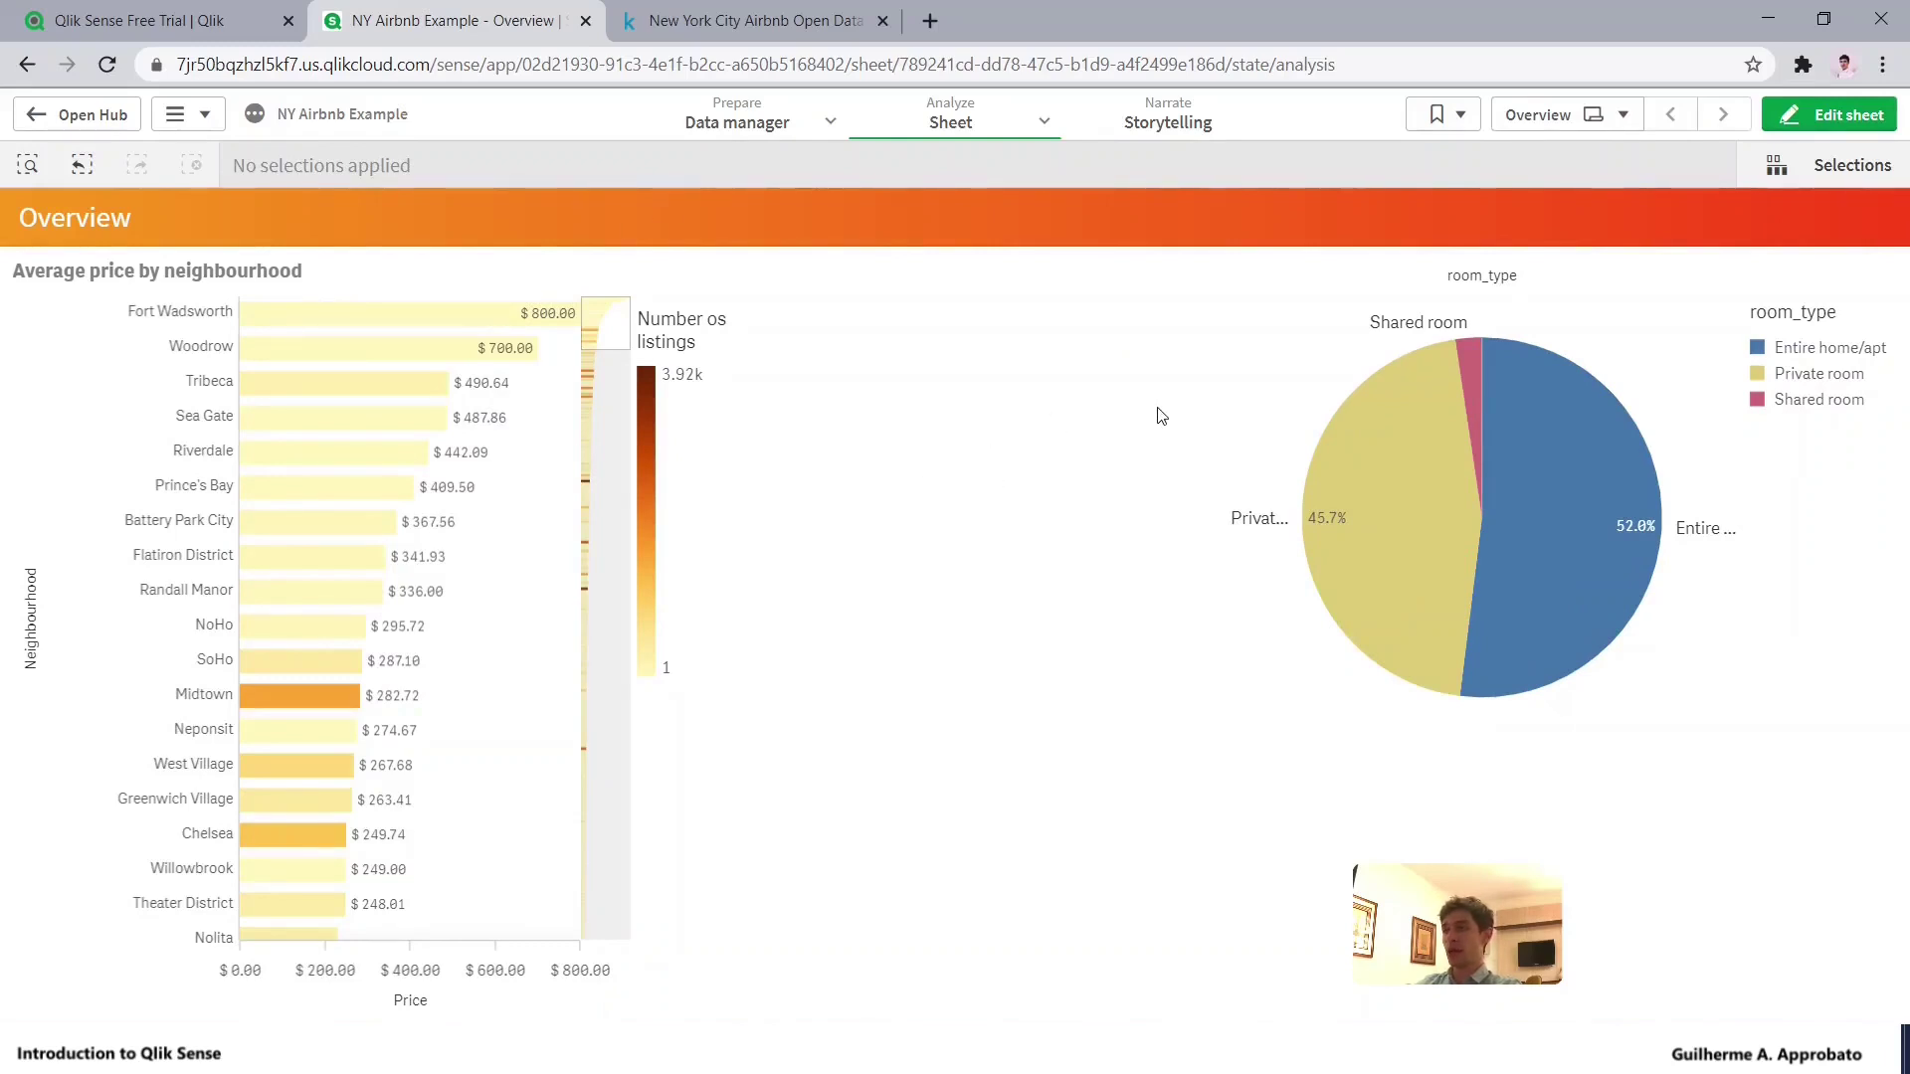
mouse_move(1613, 443)
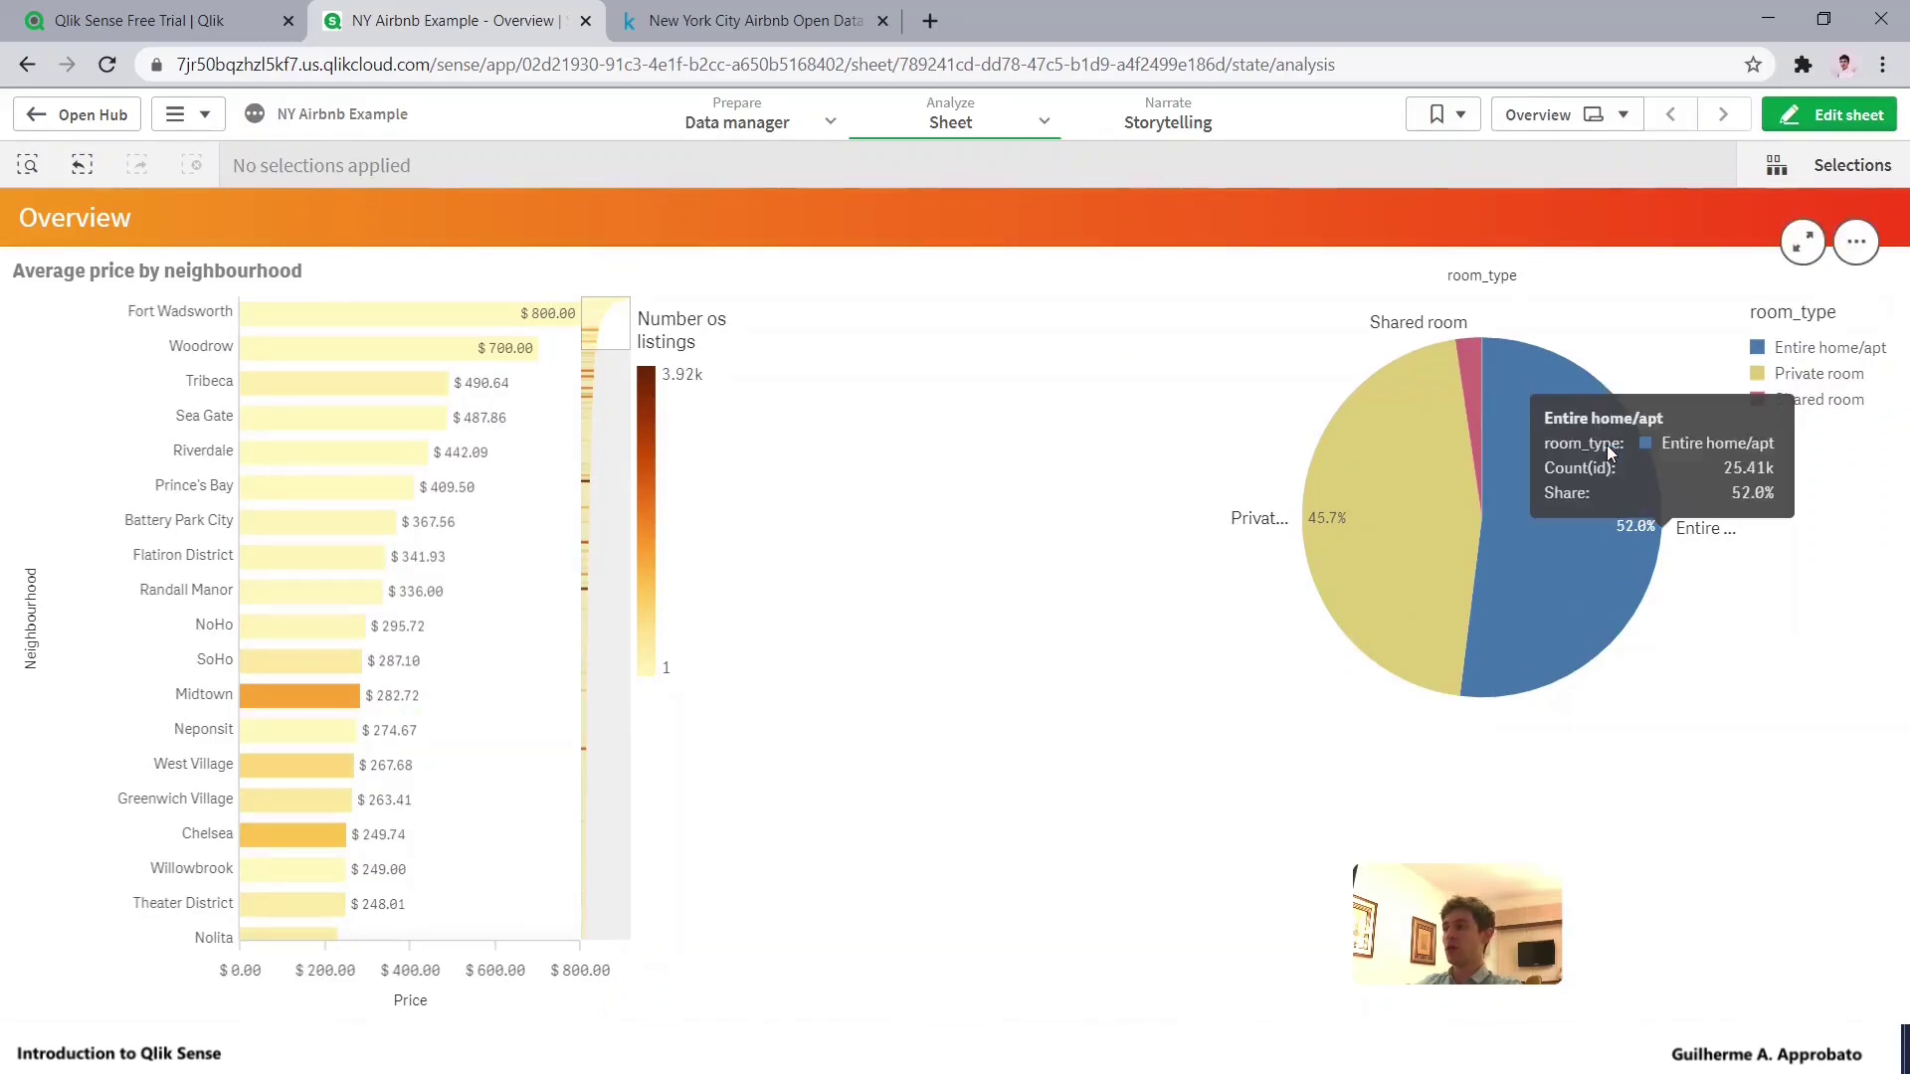
click(1604, 487)
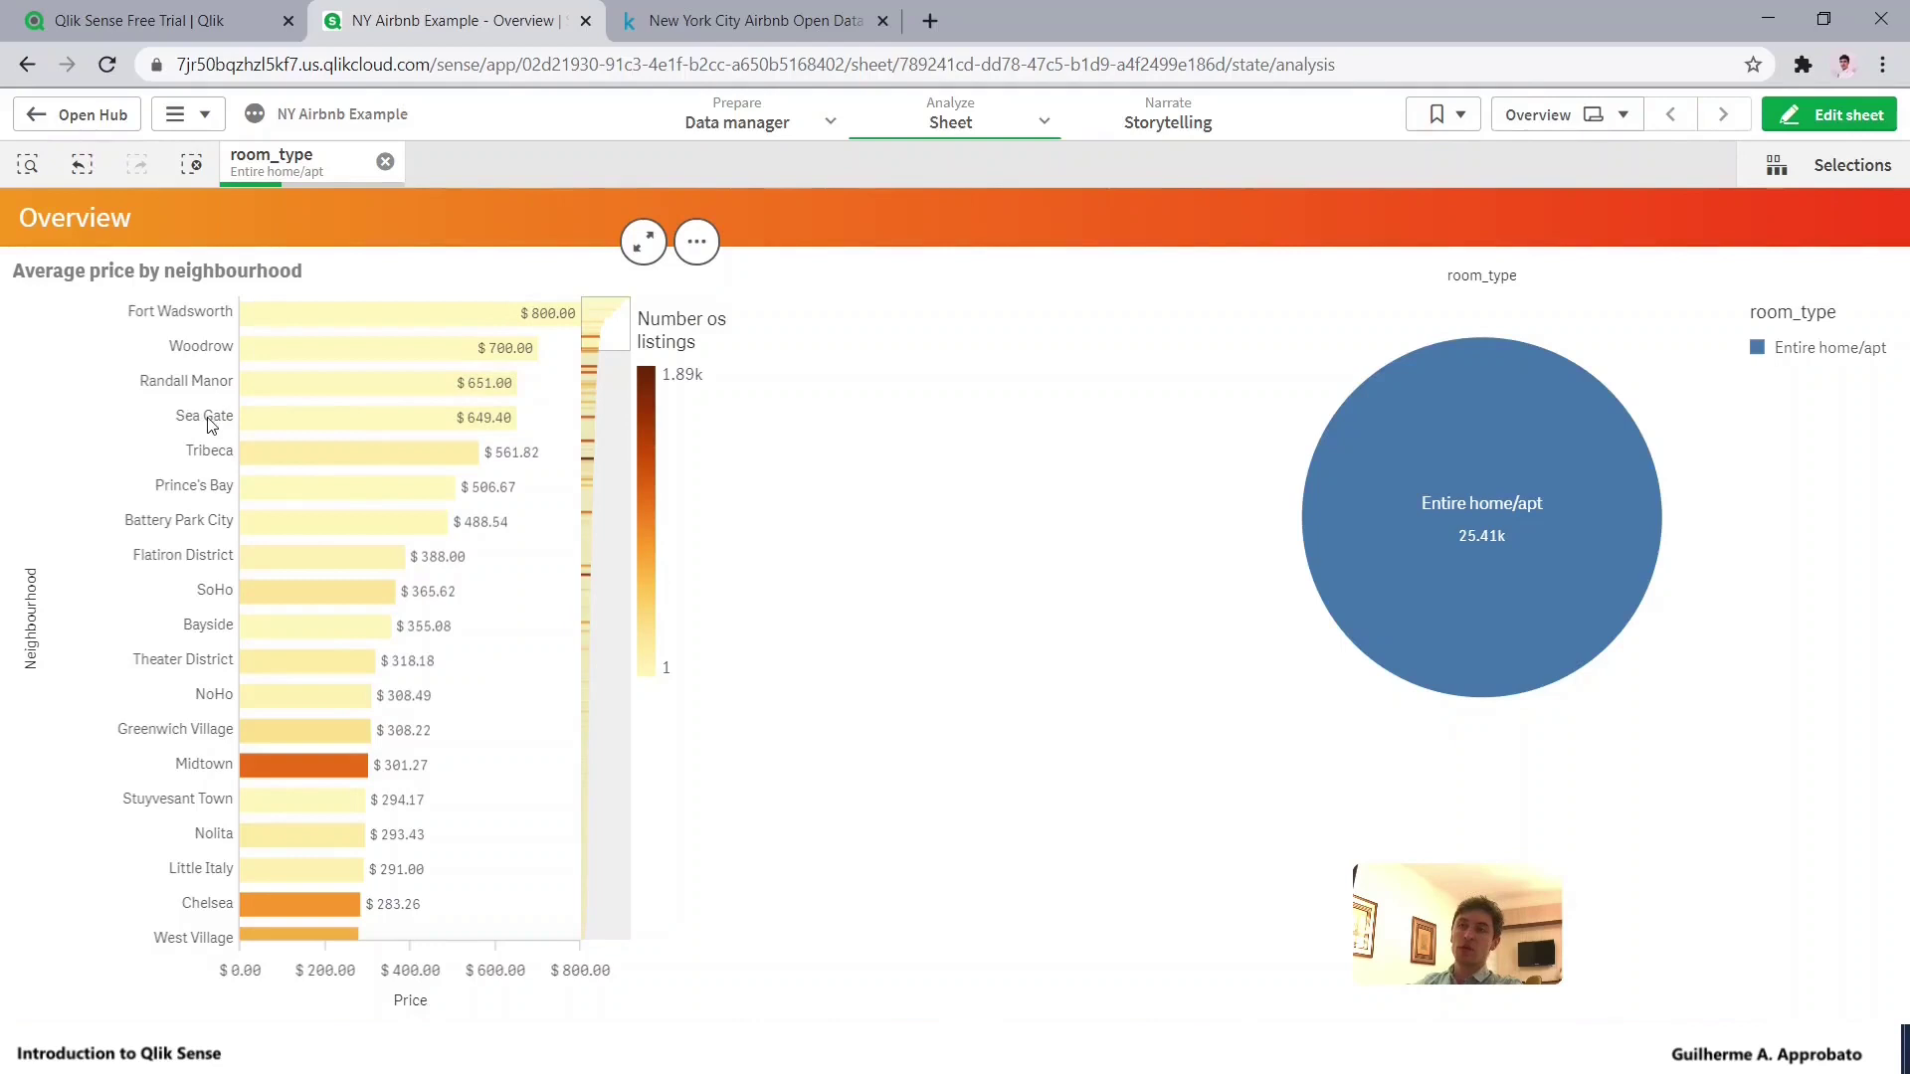
Select the ten neighbourhoods from Sea Gate to Greenwich Village and clear the room_type filter
mouse_move(215, 418)
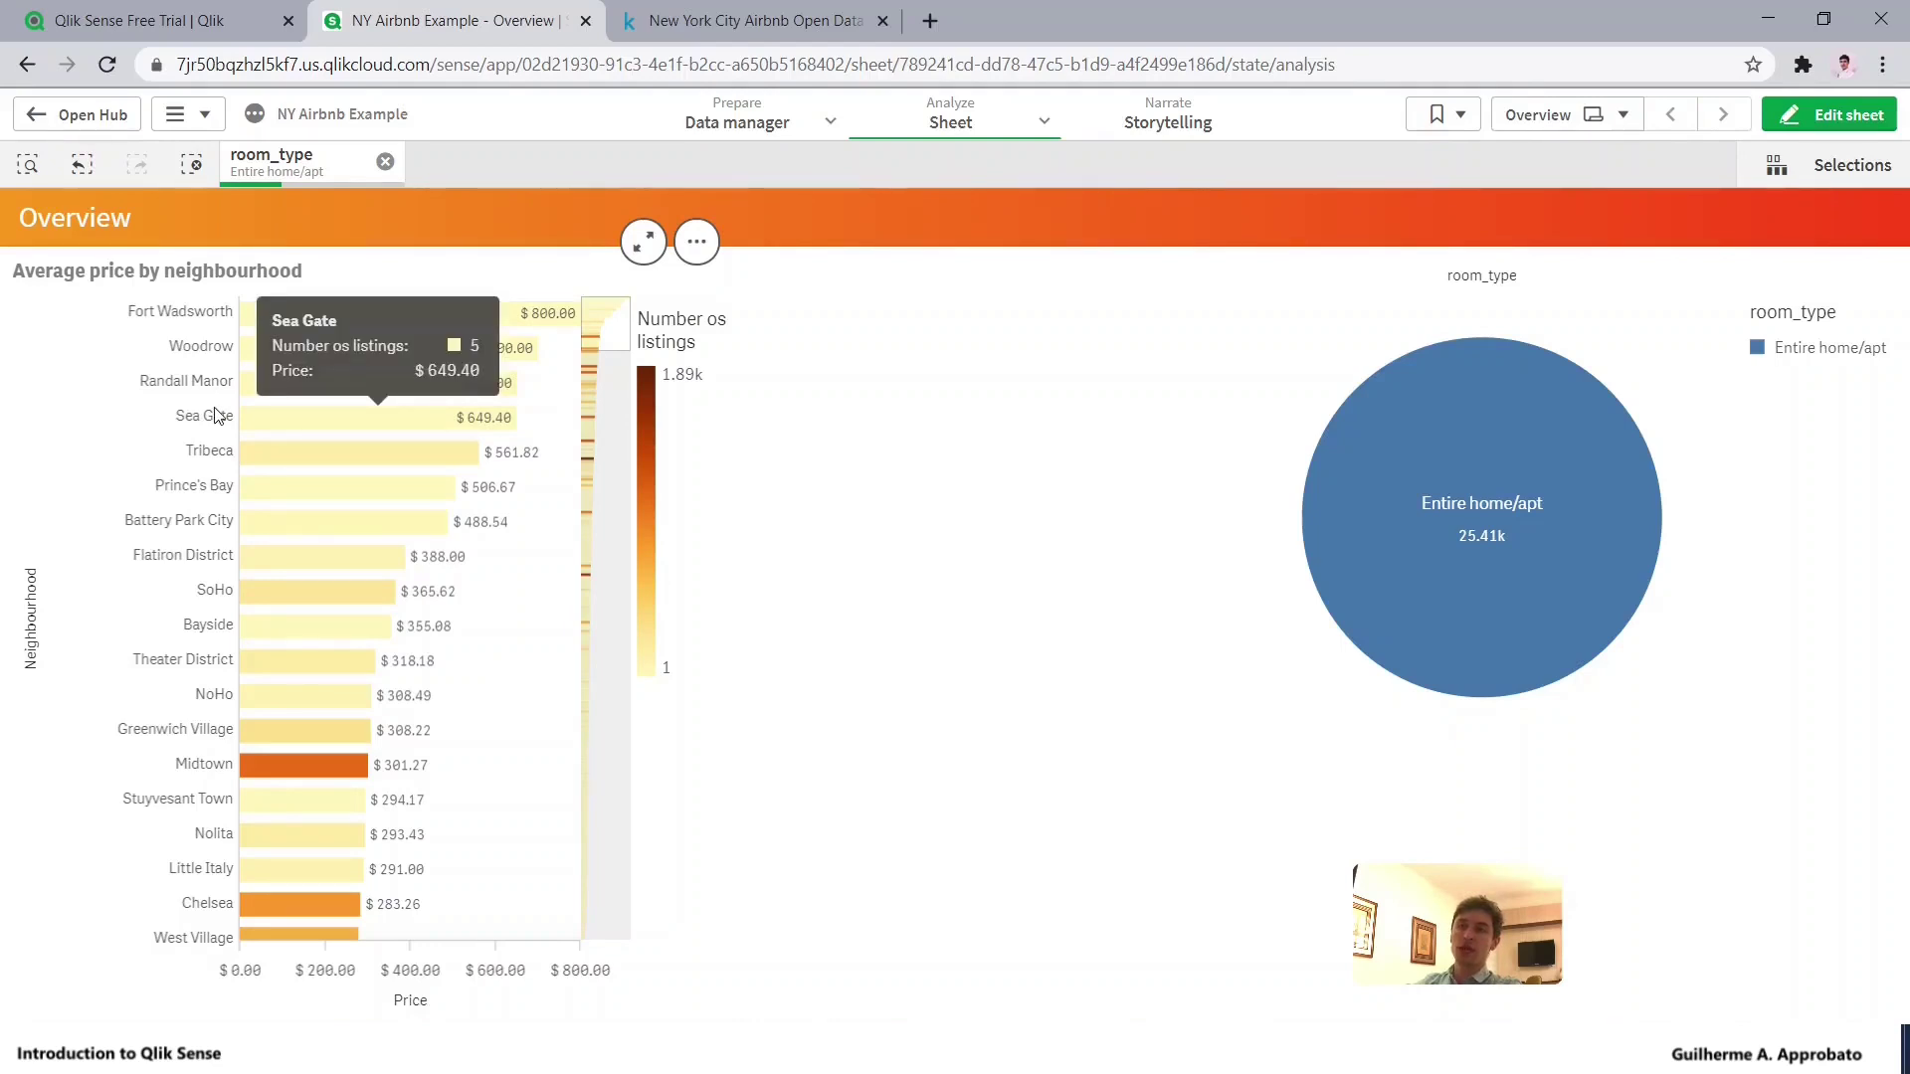
drag(215, 431, 192, 753)
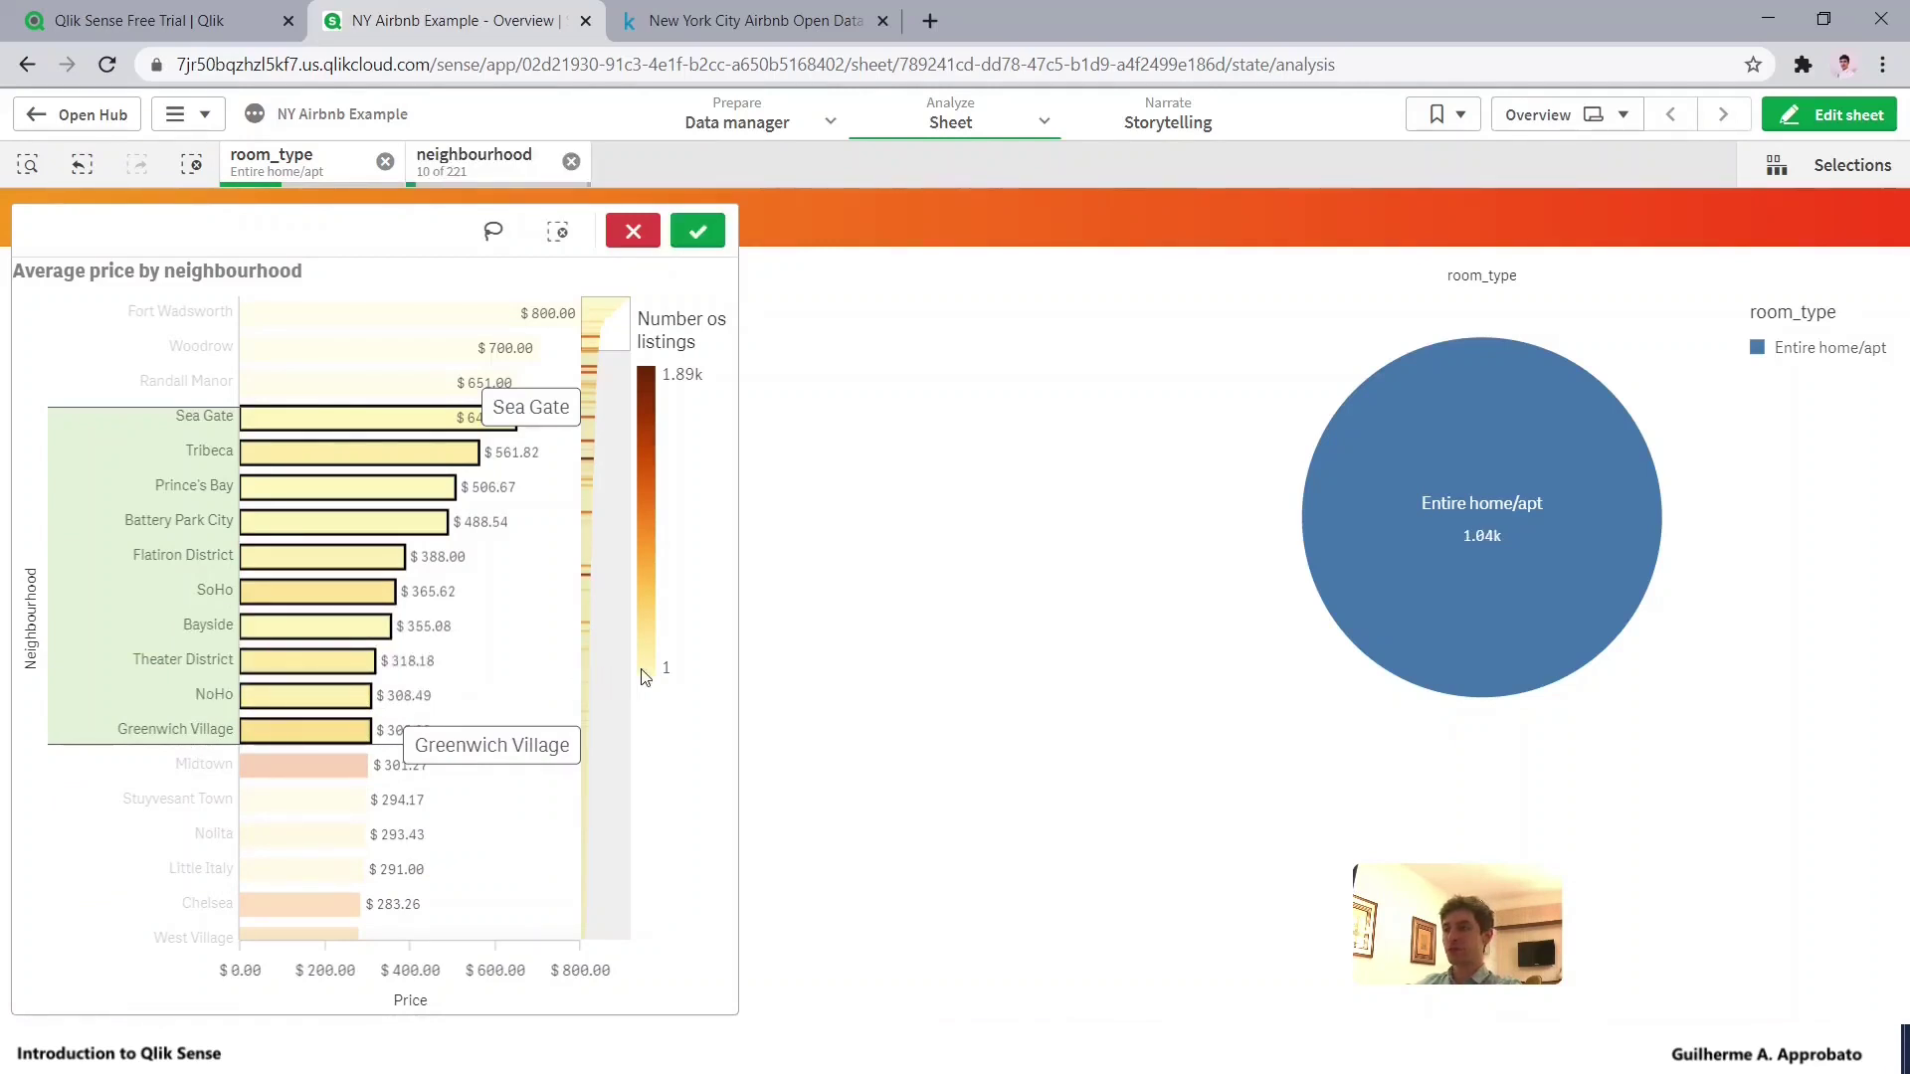
click(697, 231)
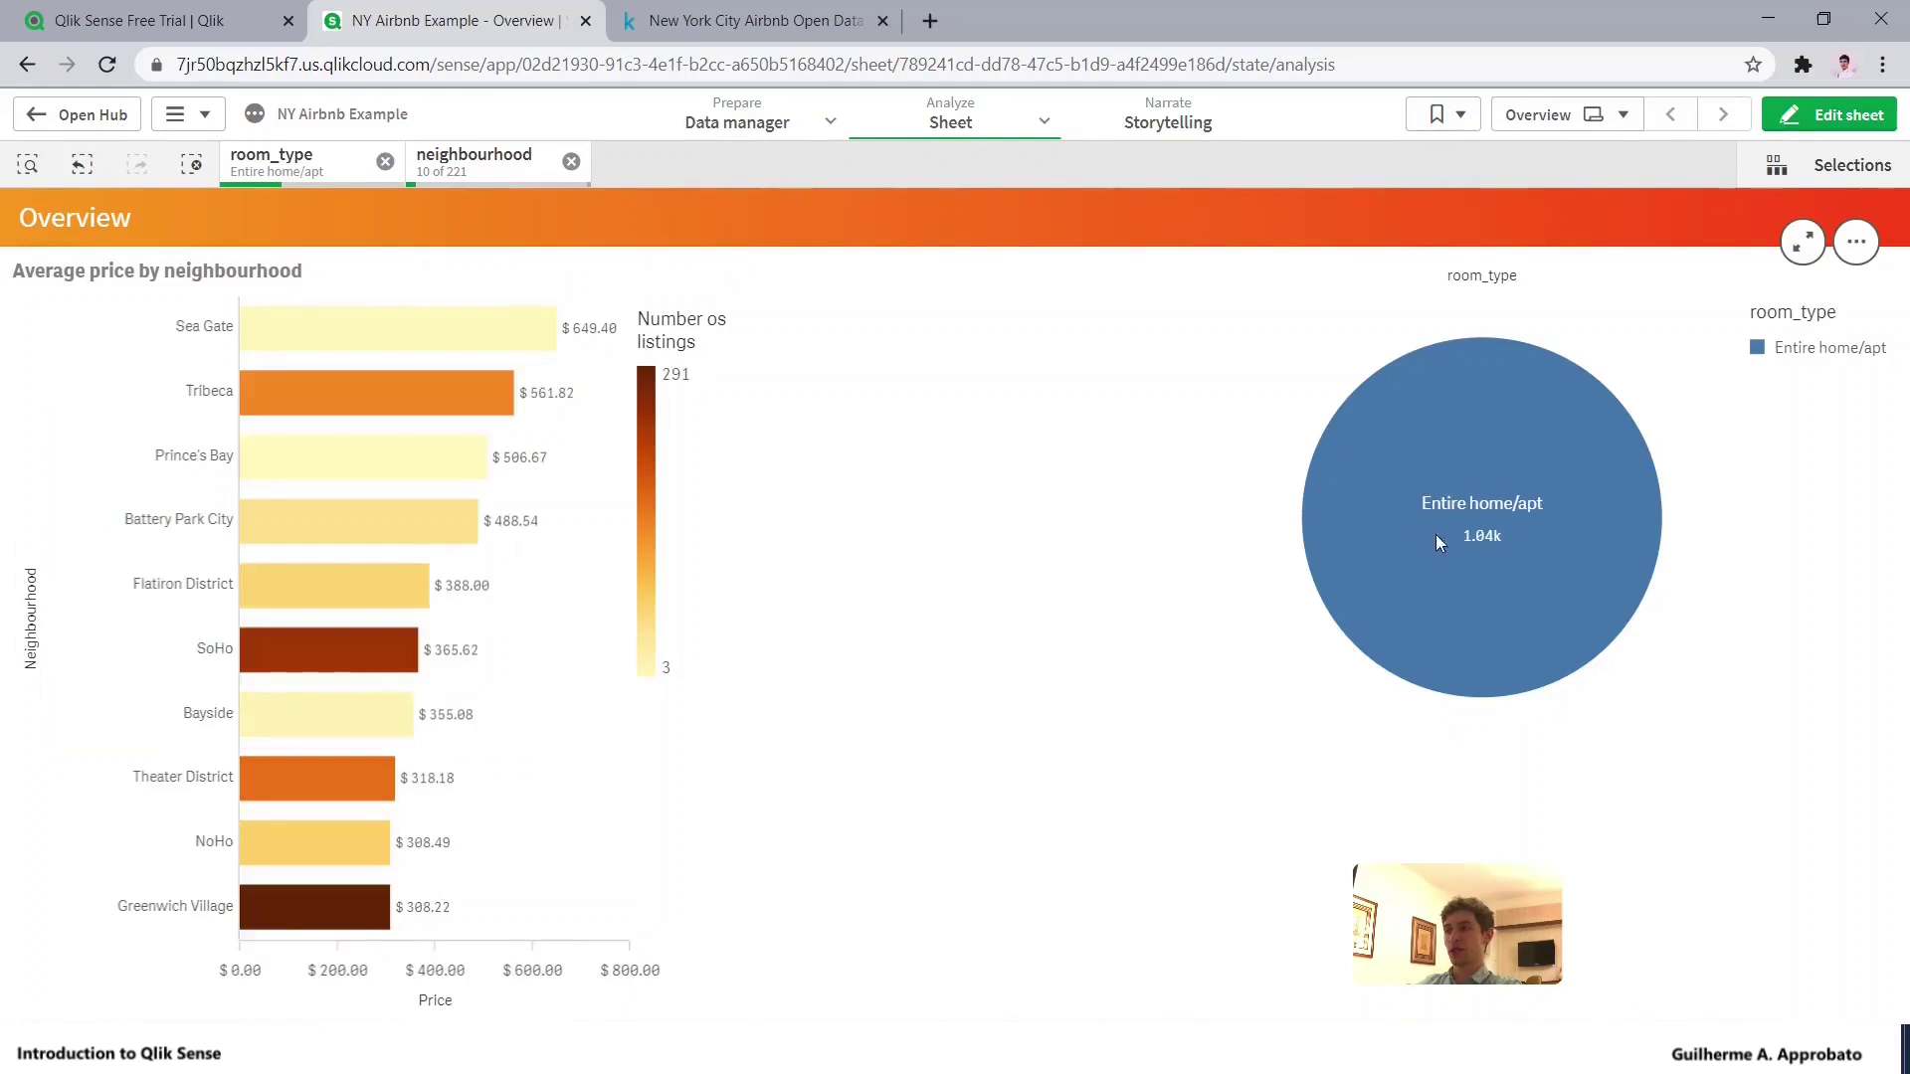
mouse_move(1442, 511)
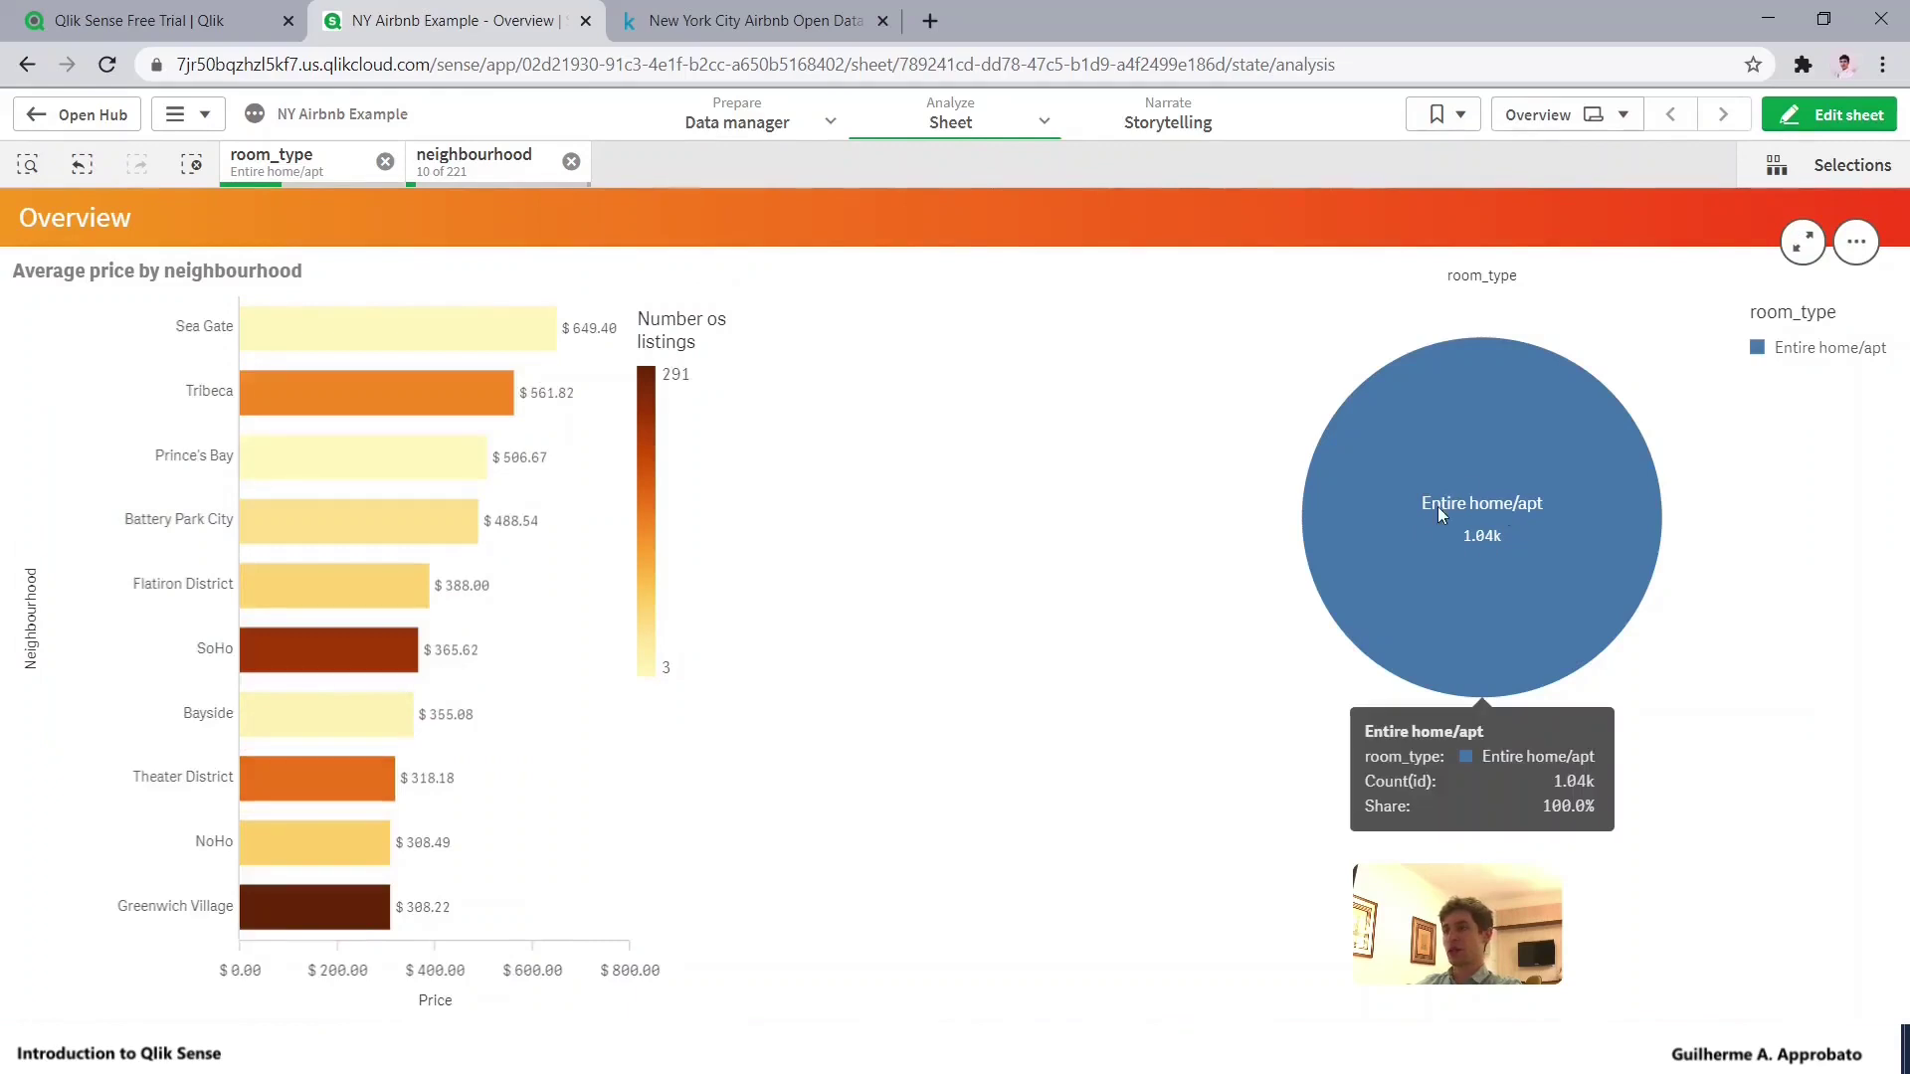
click(385, 162)
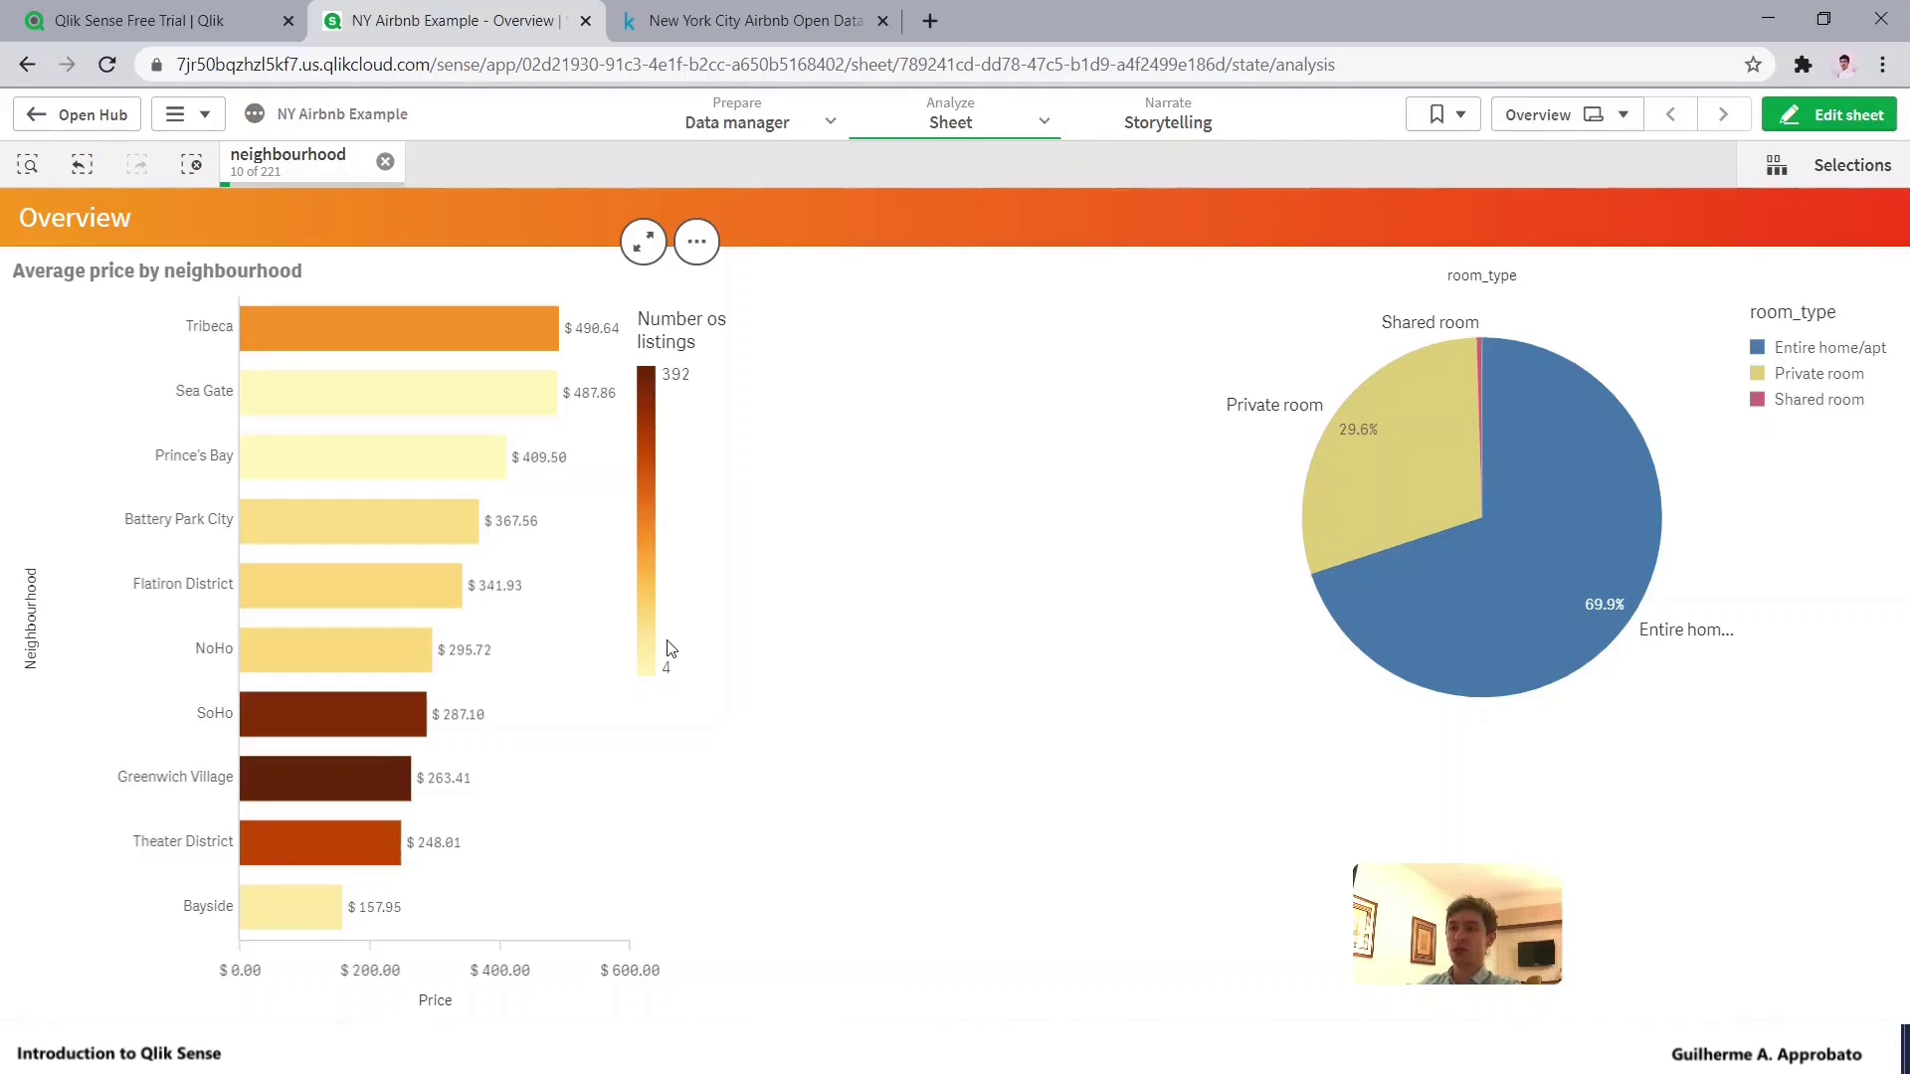
Cancel a trial listing-count range selection, then shrink the room_type pie chart in edit mode
drag(665, 635, 658, 446)
click(632, 232)
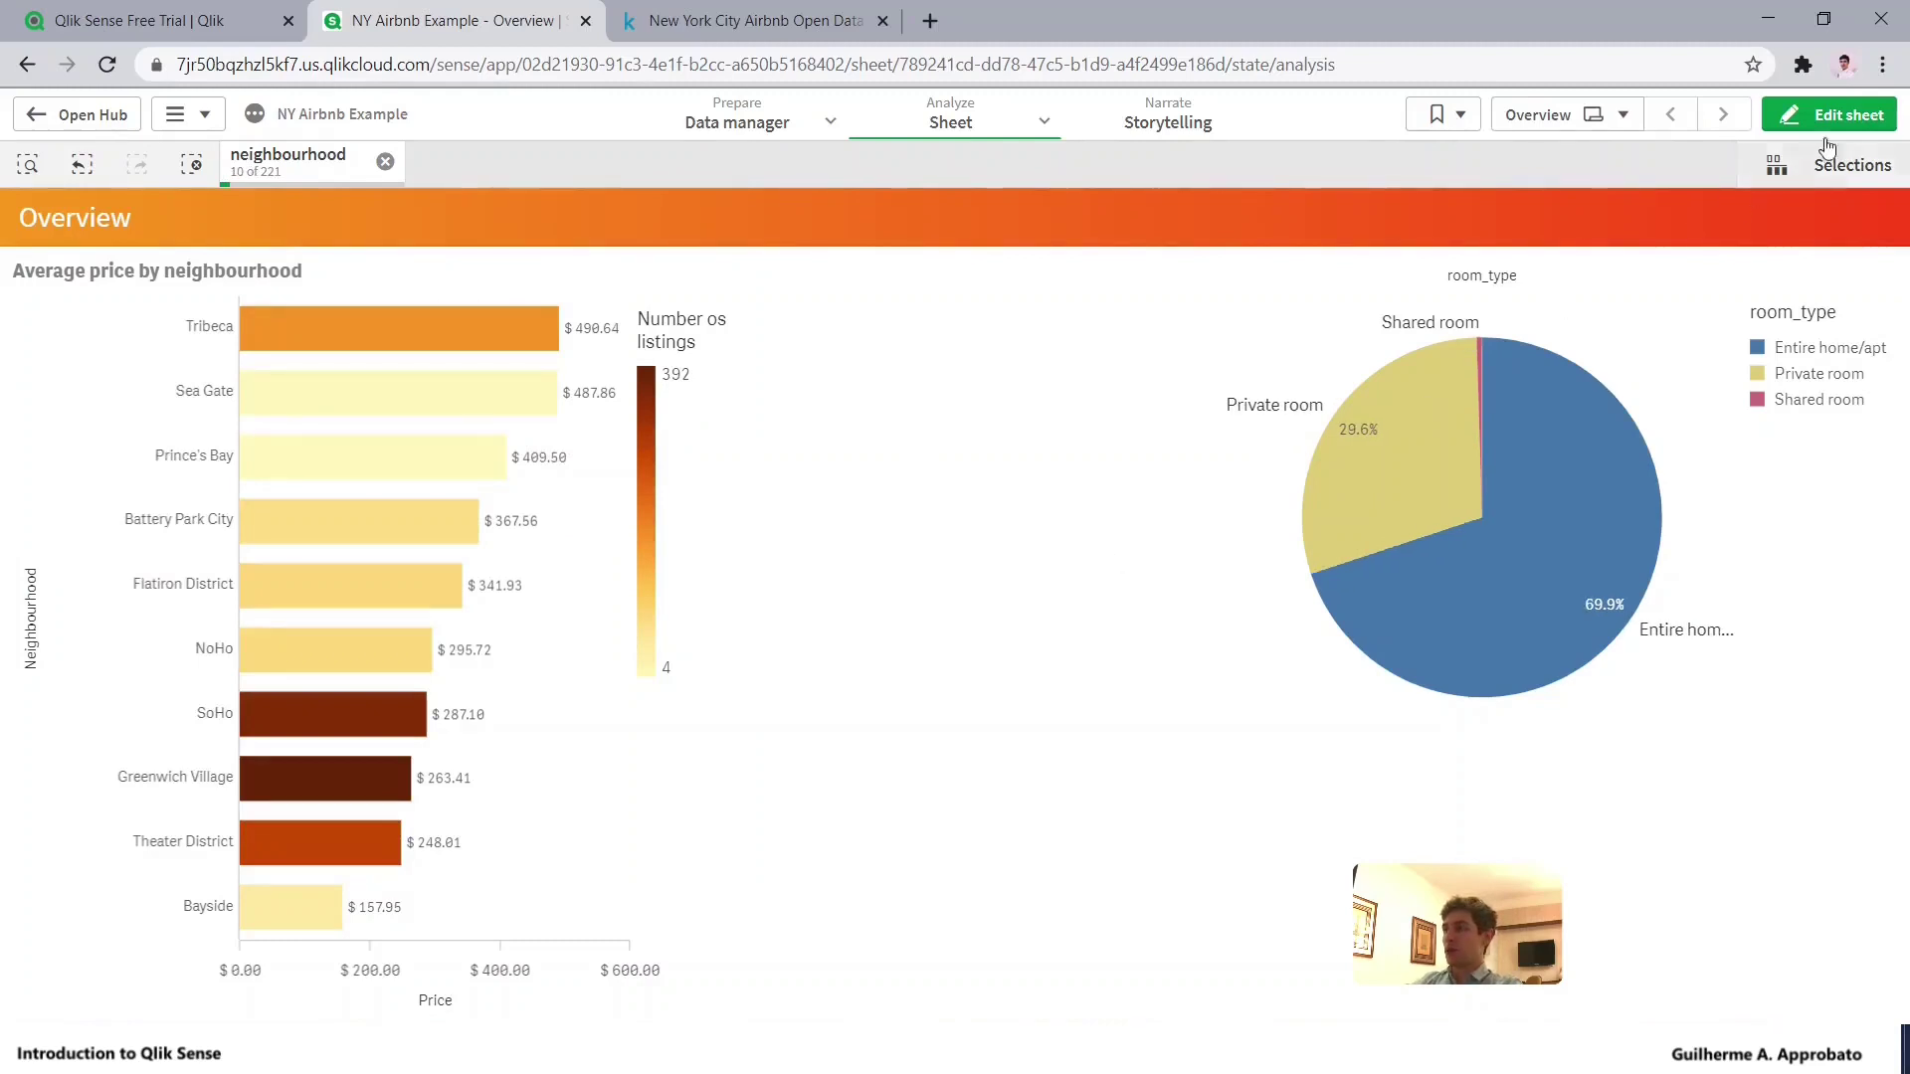
click(1827, 118)
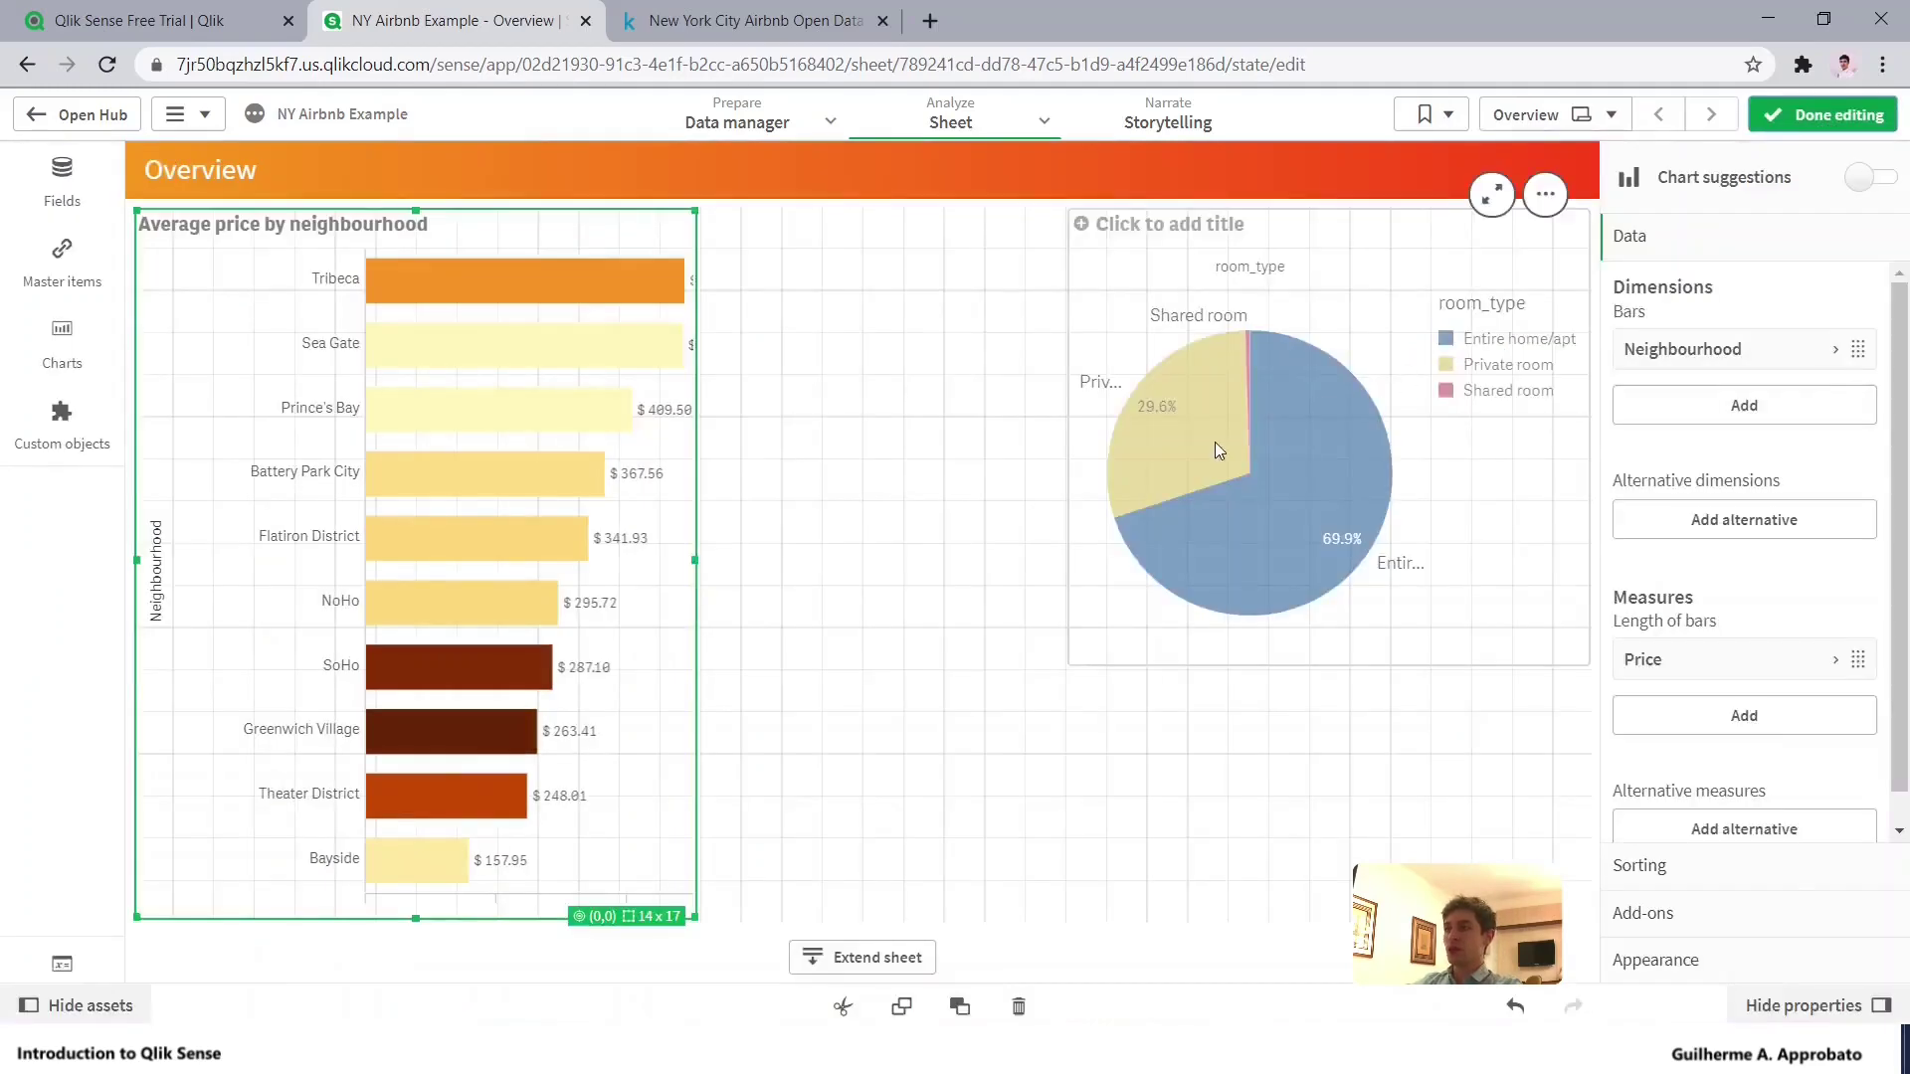
click(1215, 442)
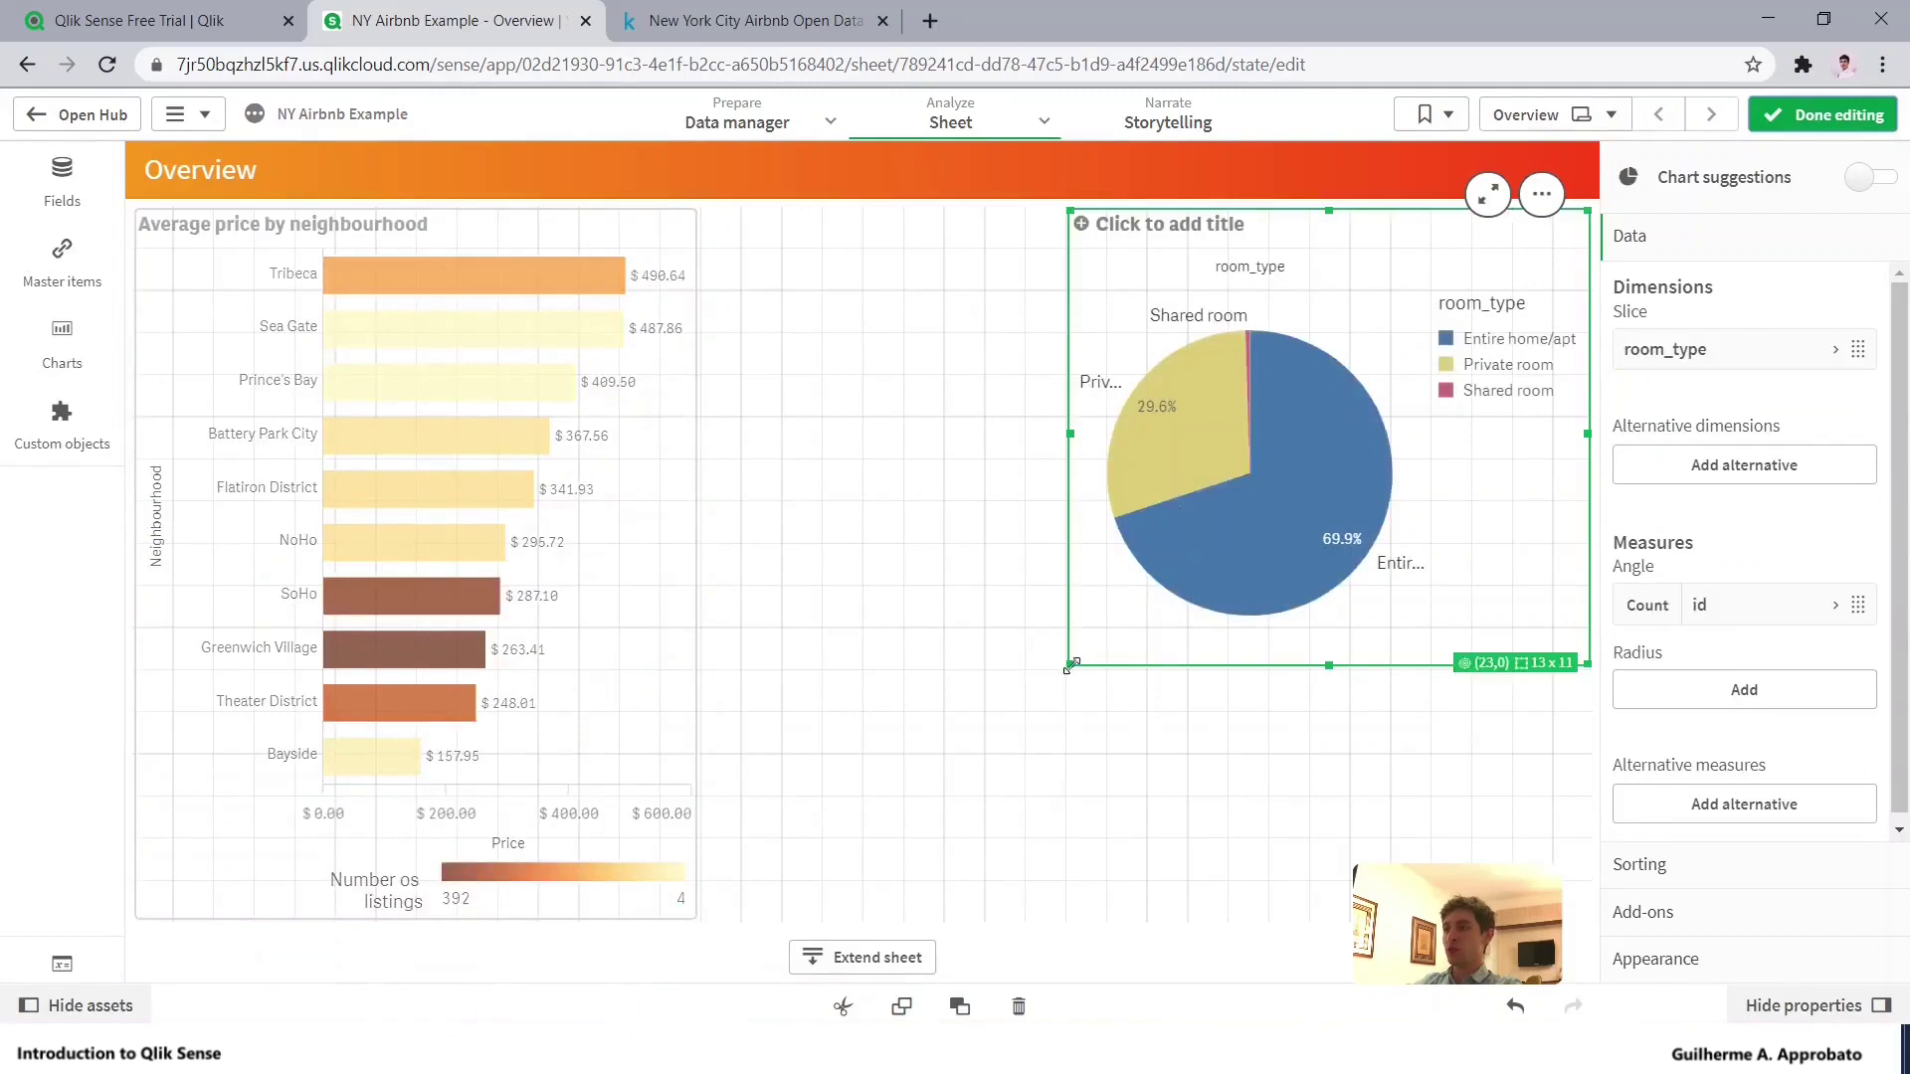
drag(1093, 540, 1108, 505)
Drag a Table from the Charts list onto the grid below the pie chart
click(1037, 468)
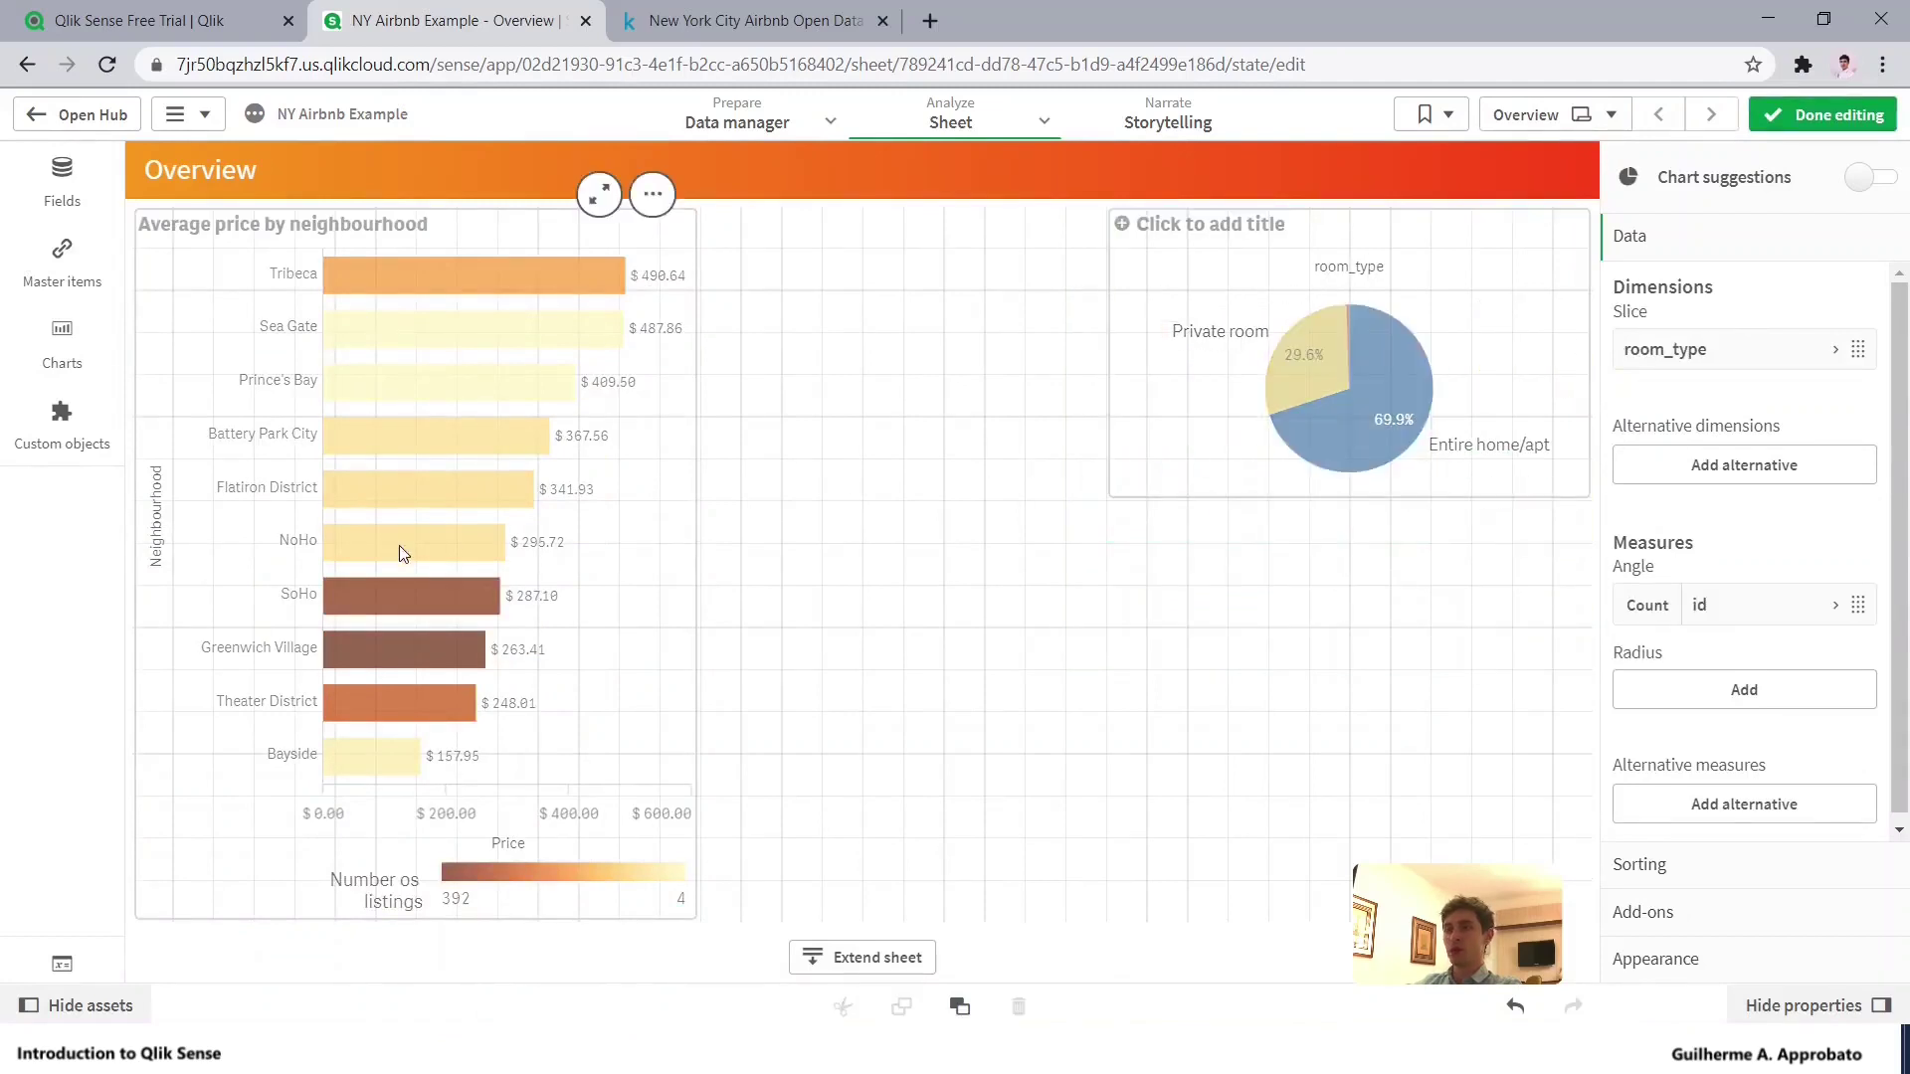
click(62, 343)
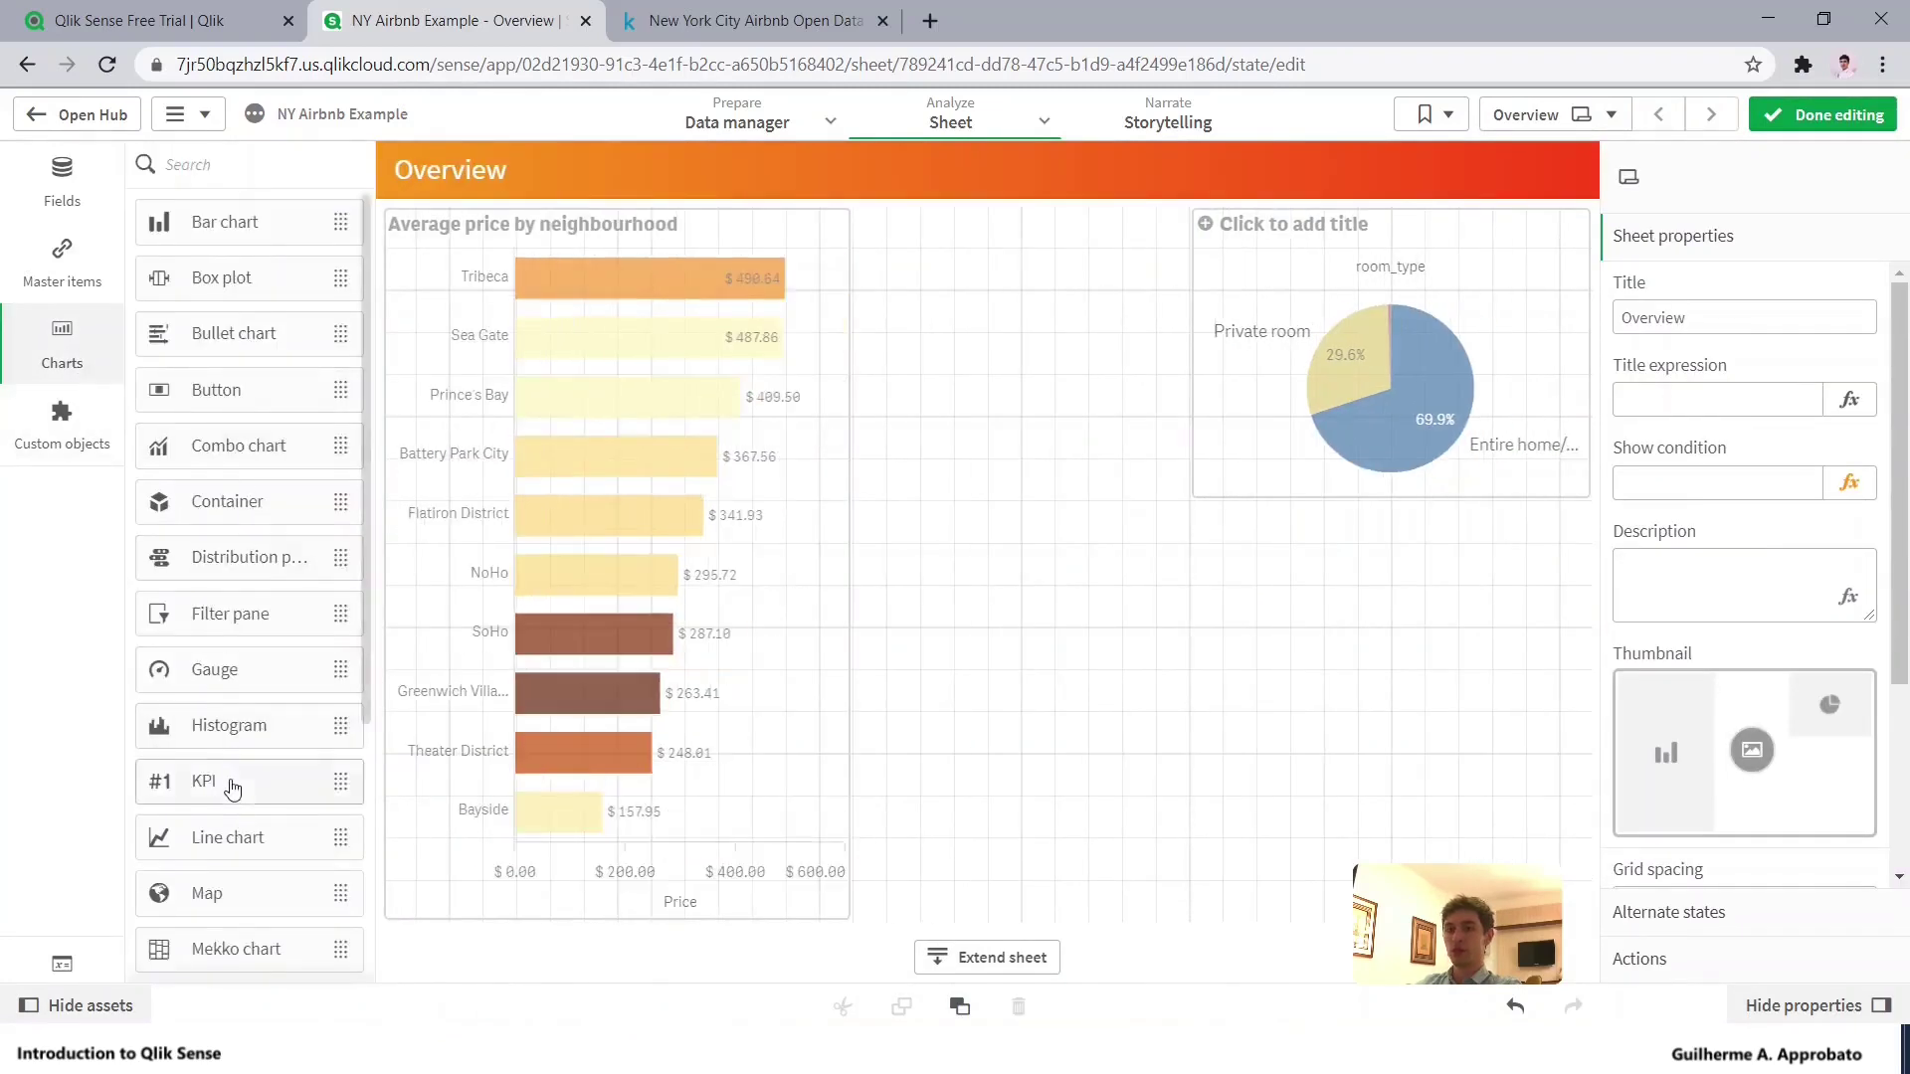
scroll(230, 780, down, 4)
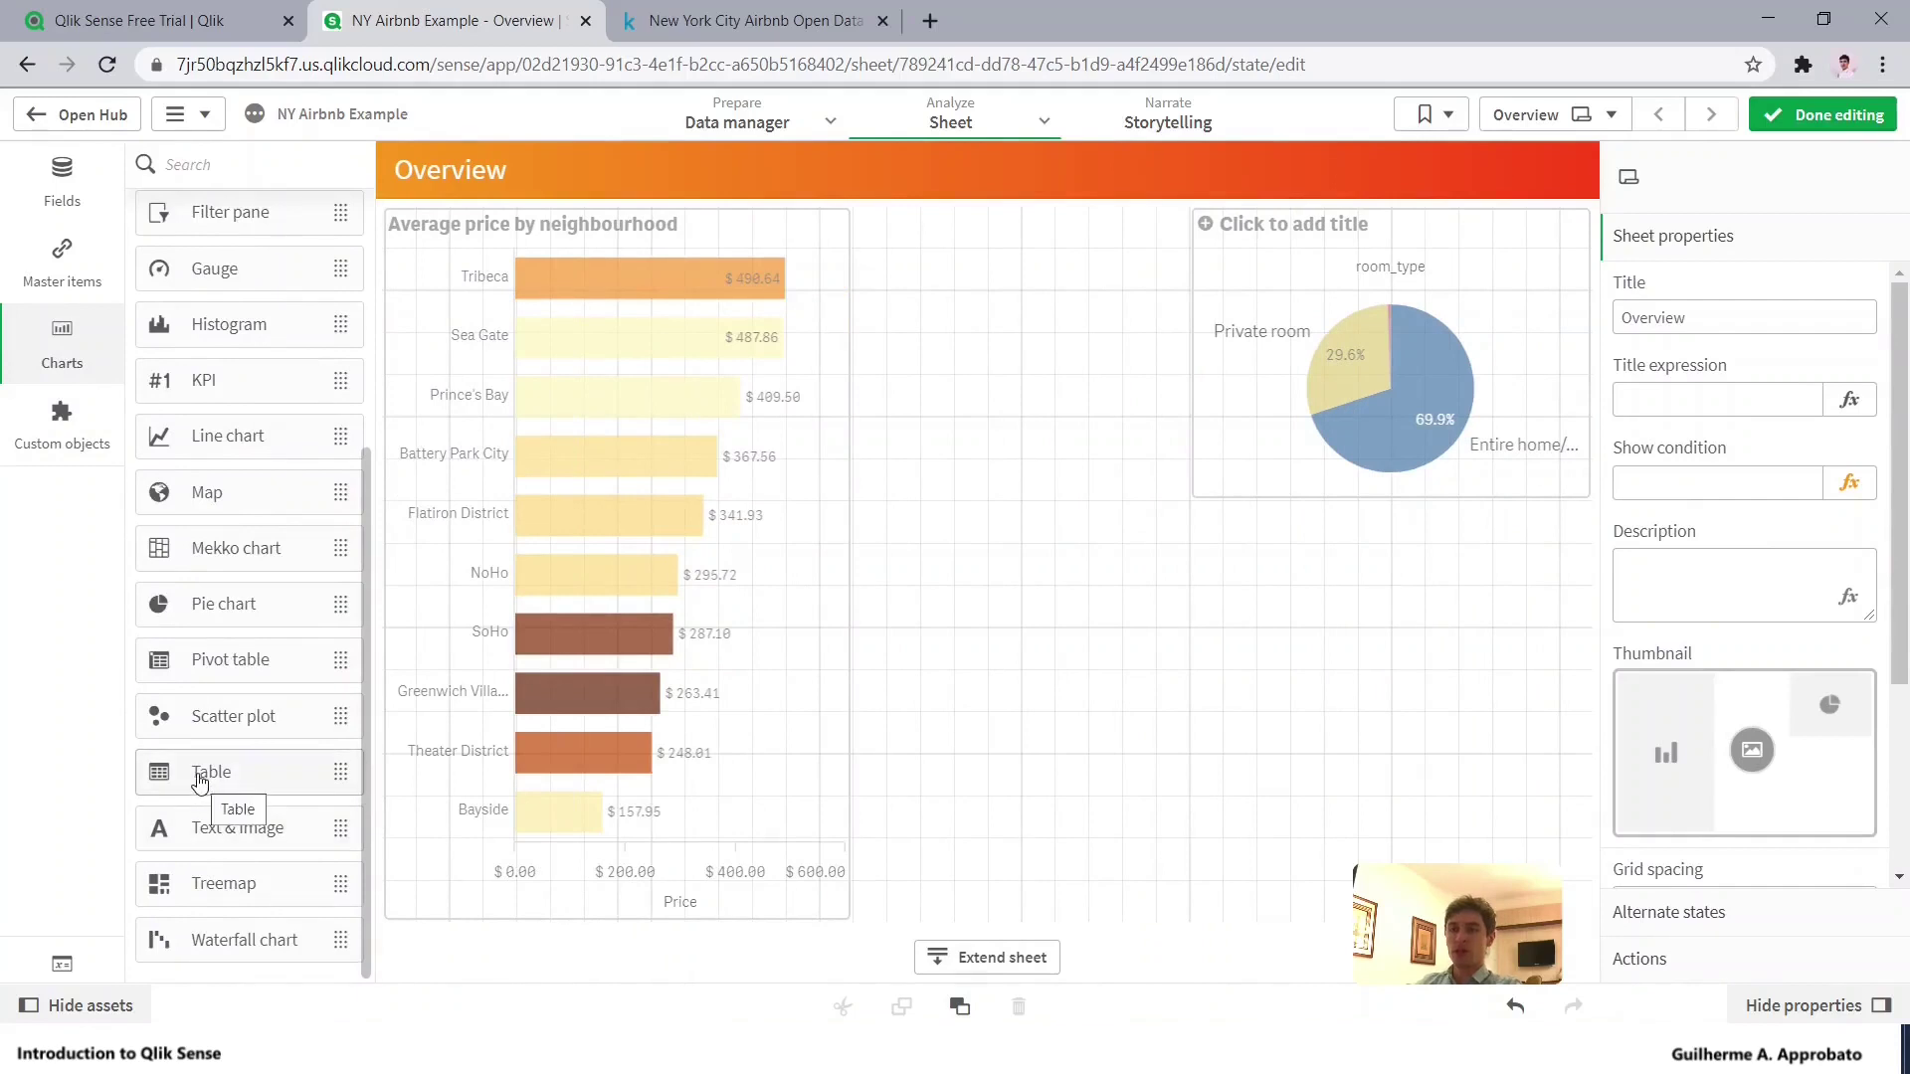
drag(199, 783, 1067, 641)
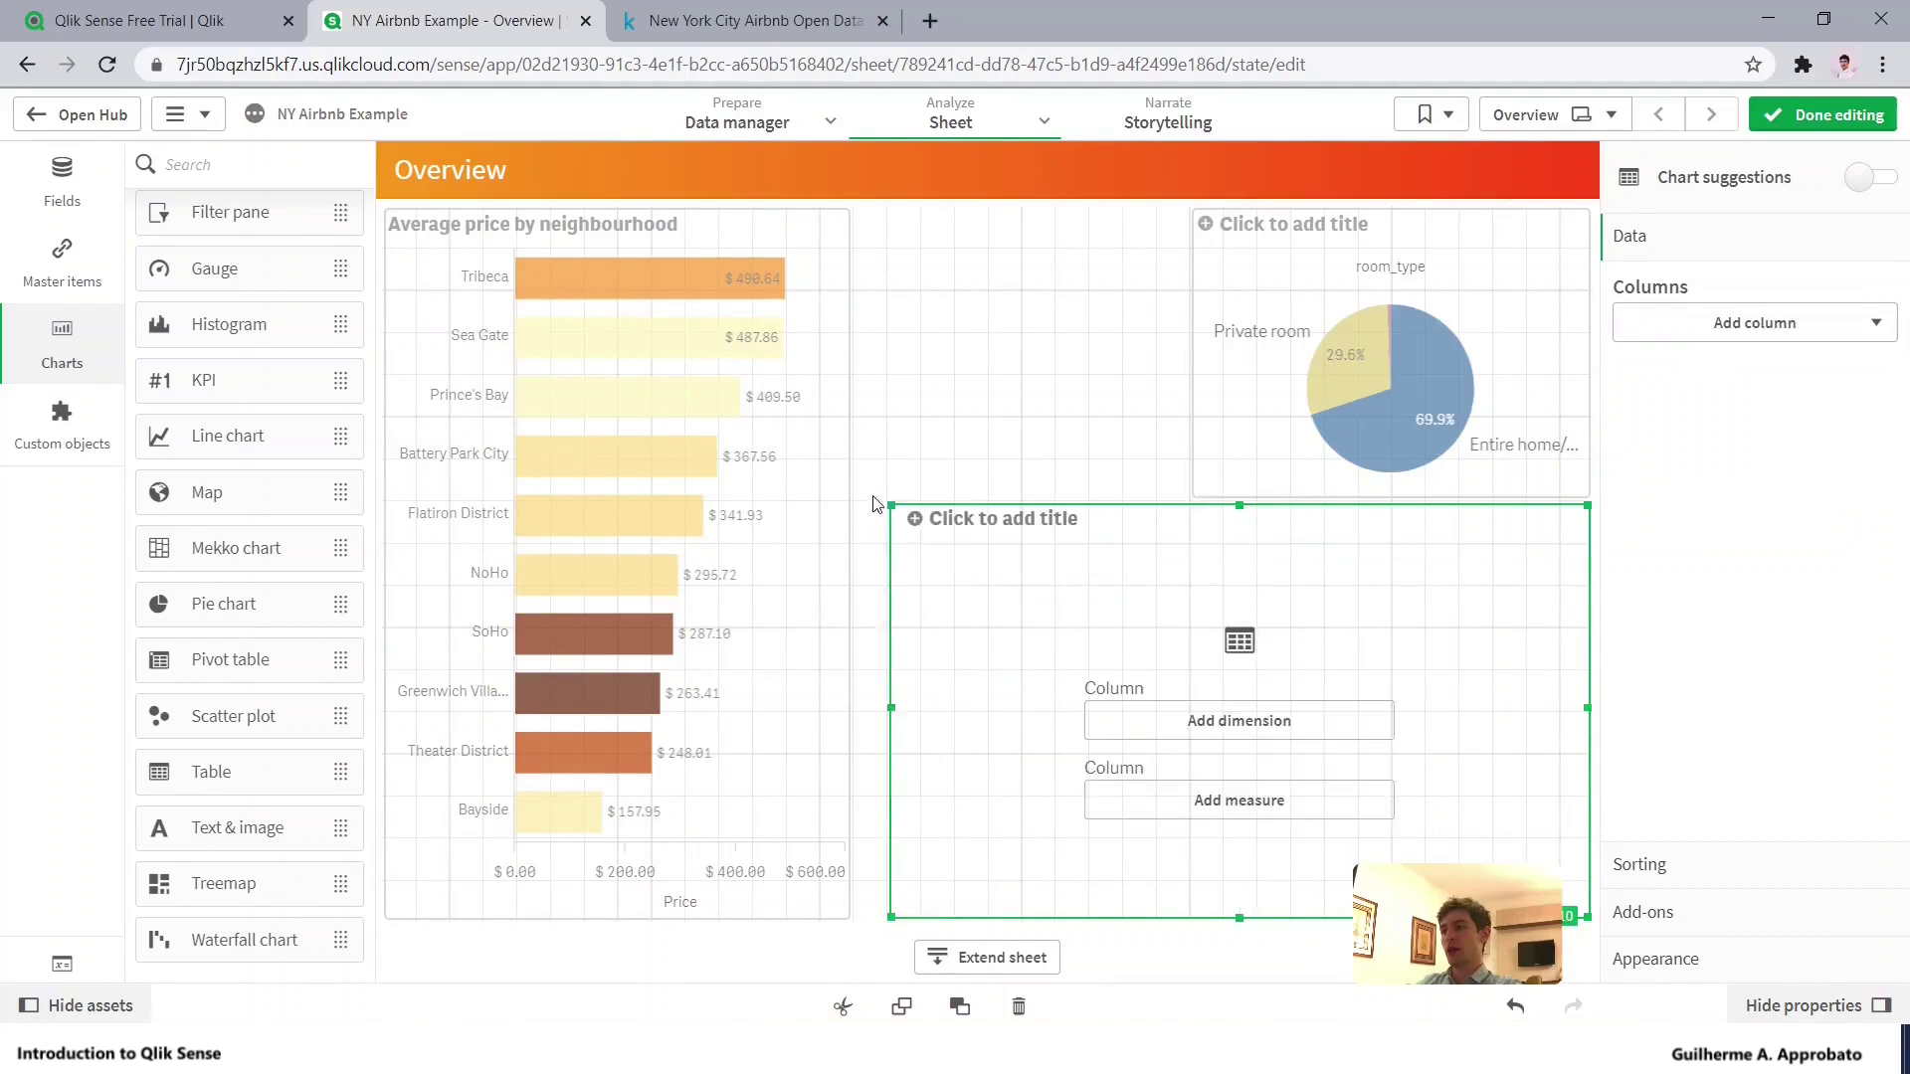
Add the listing name field as the table's first column
click(1234, 727)
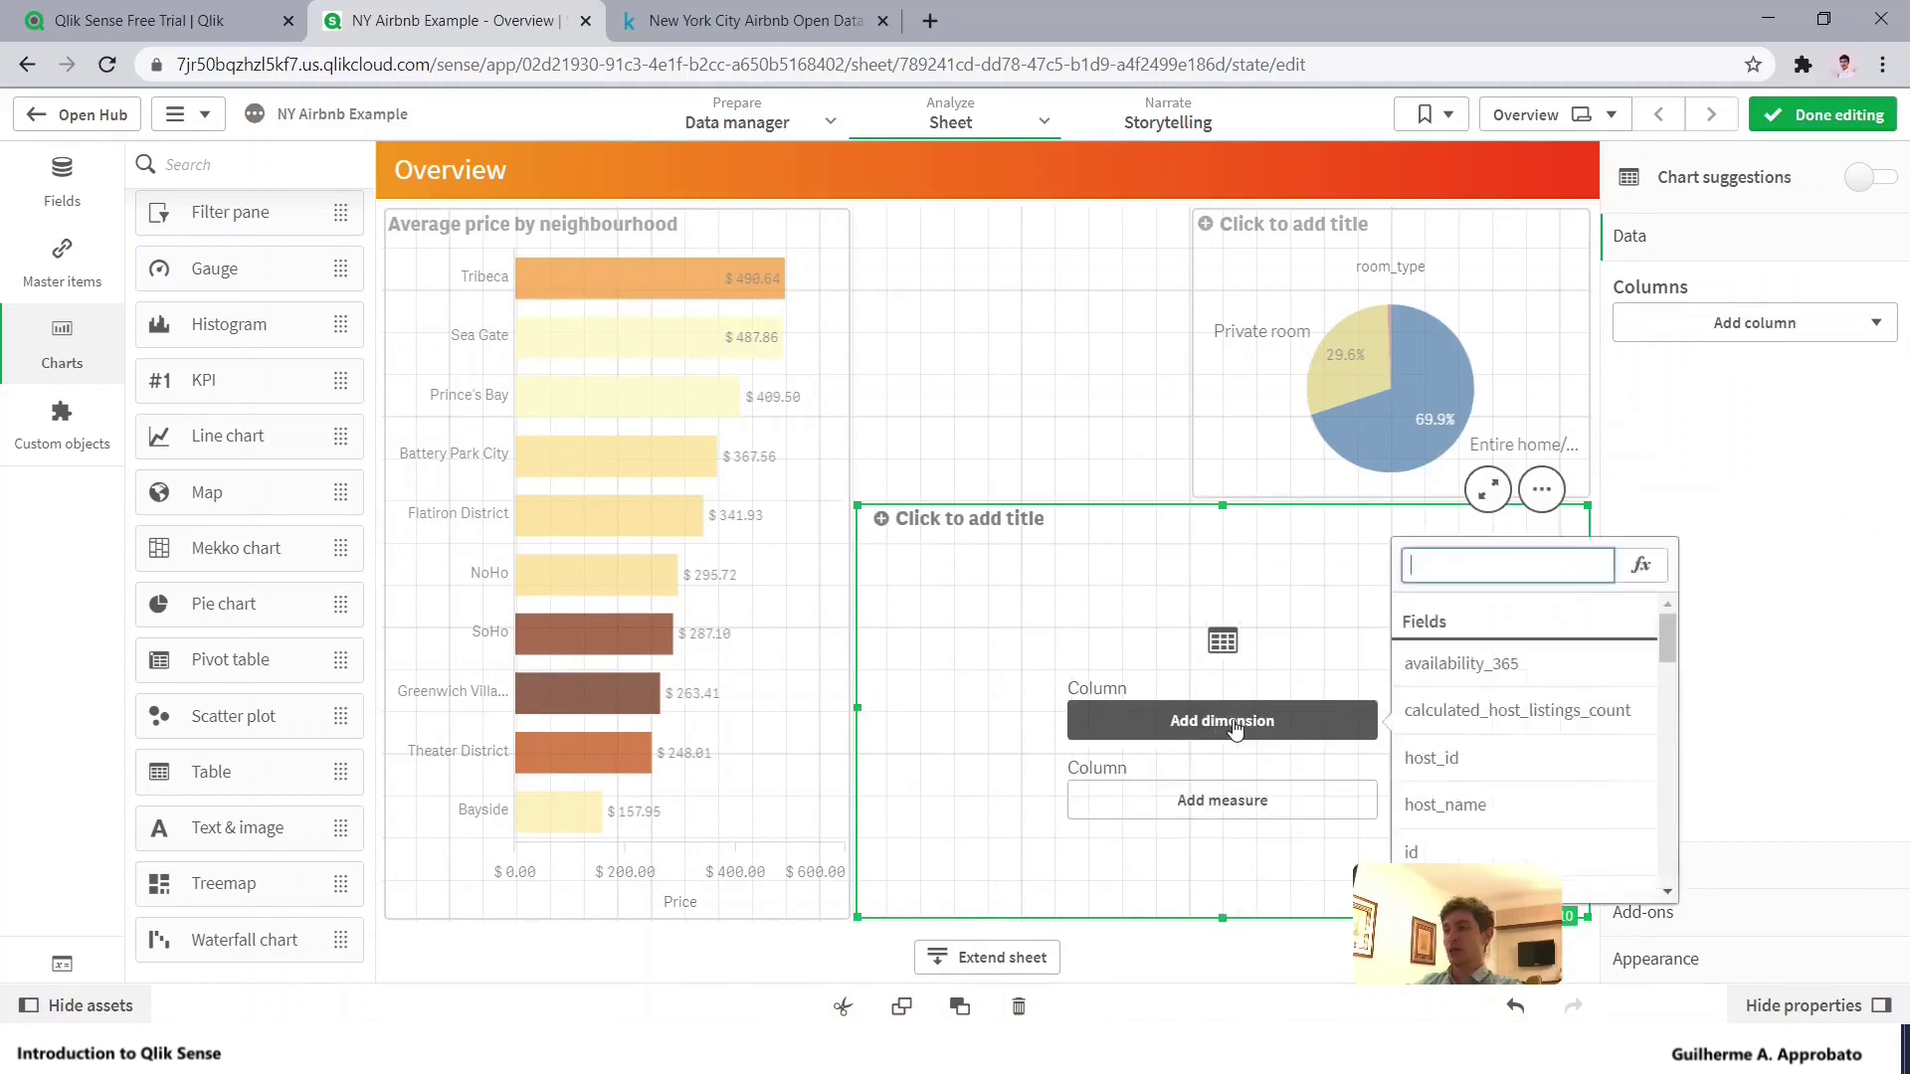
text(host)
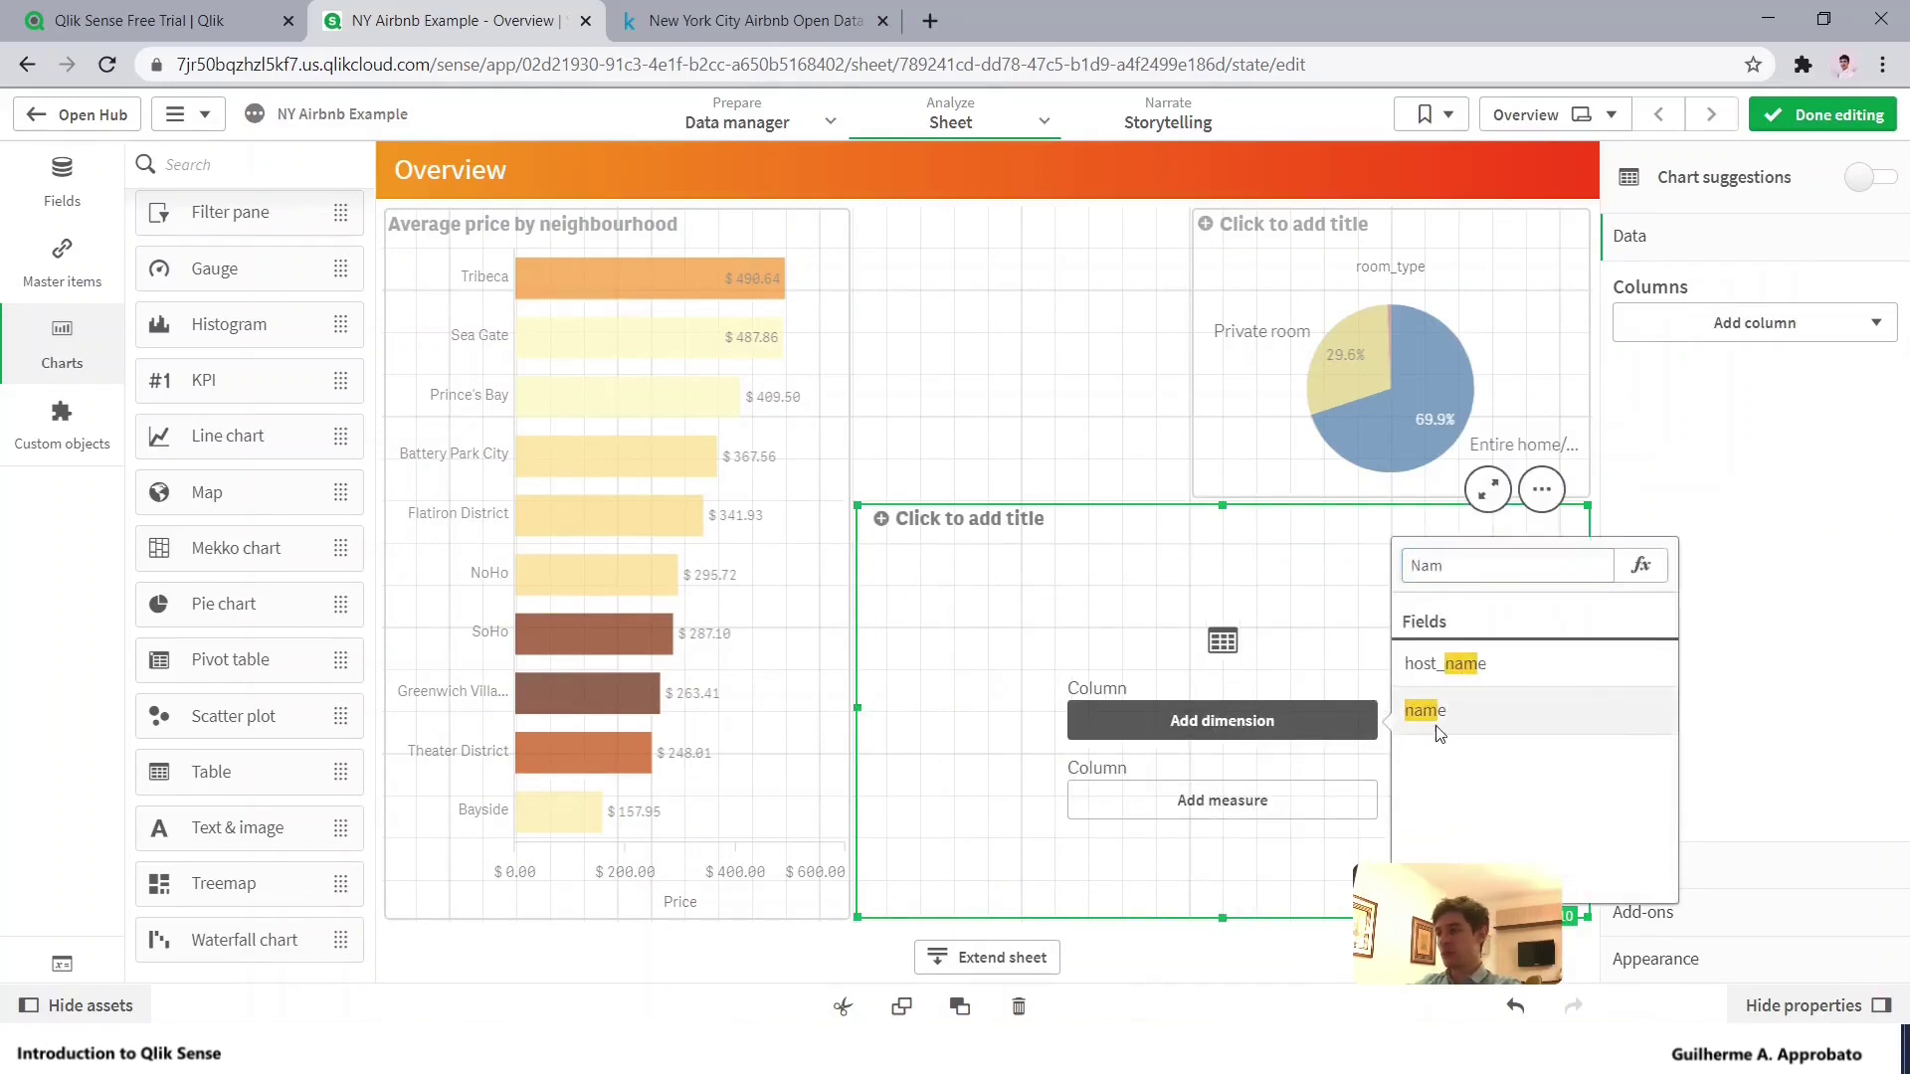
click(1440, 721)
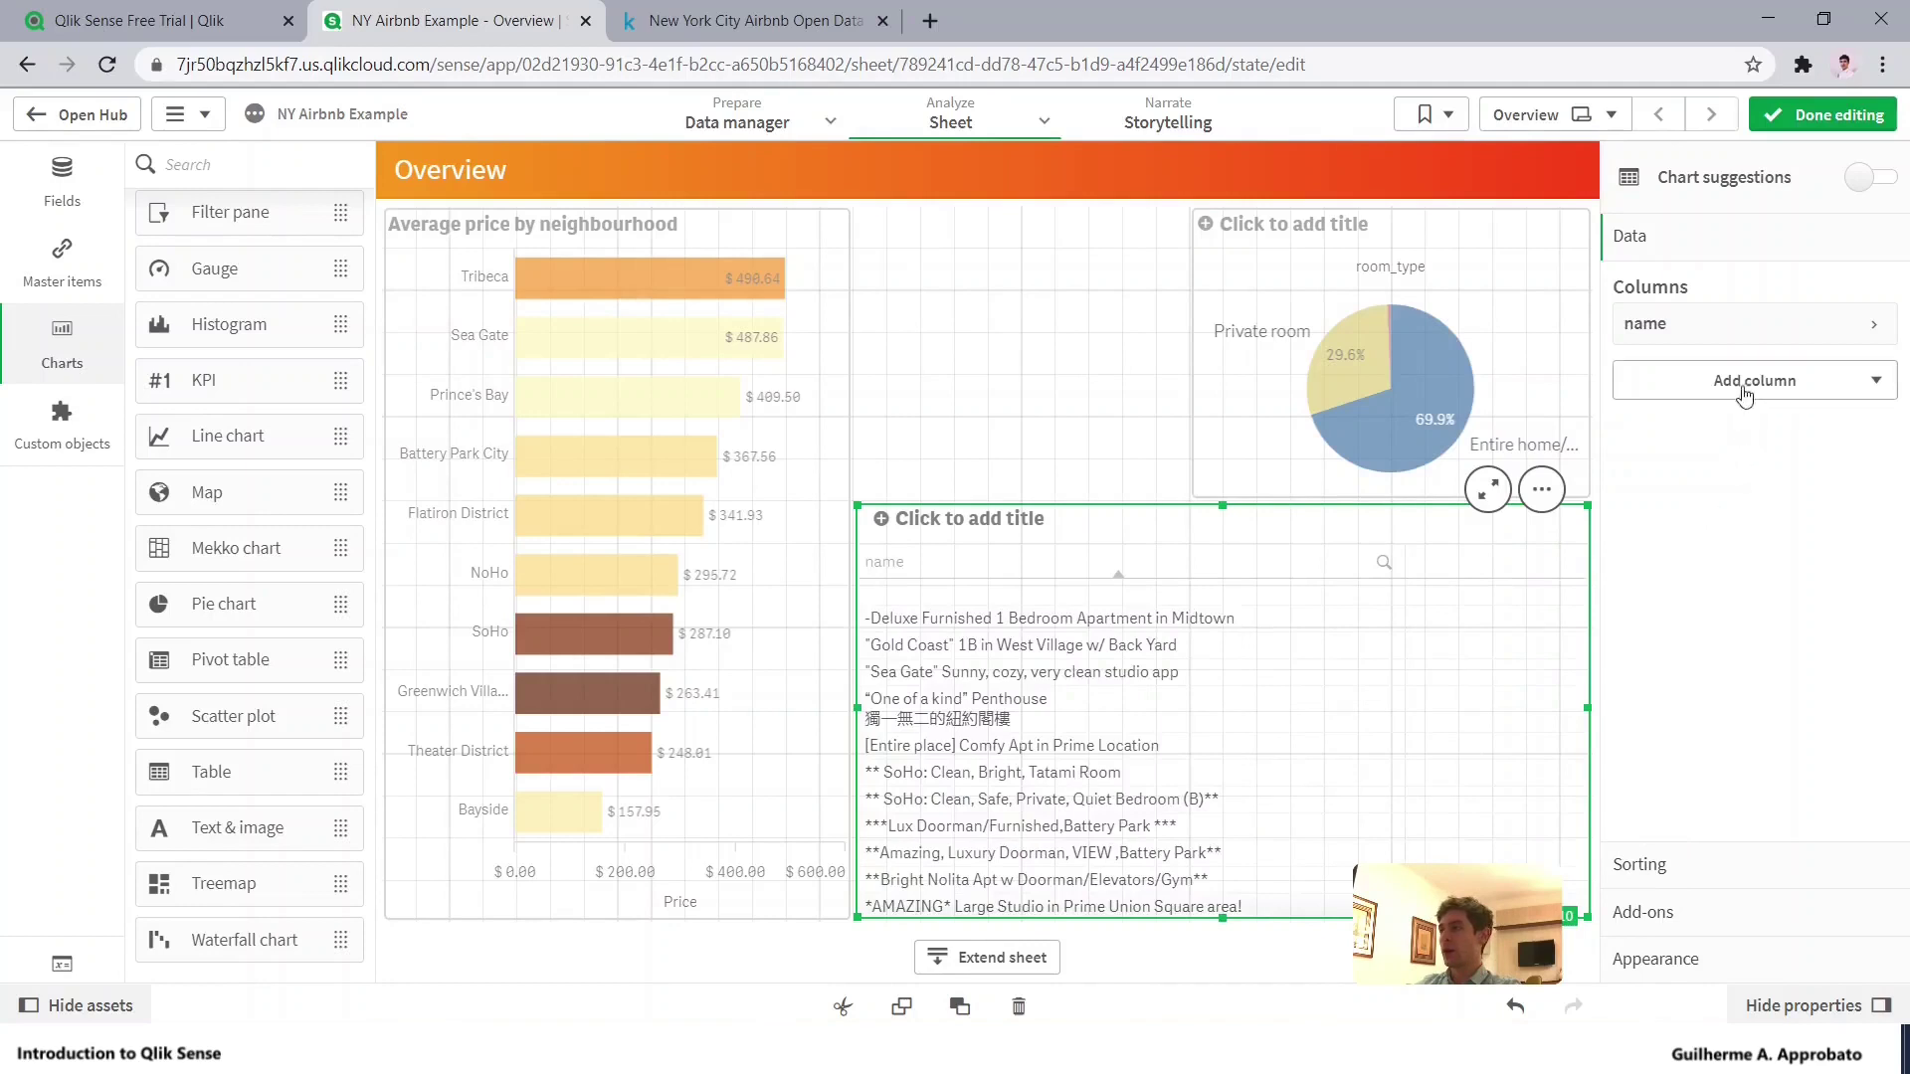
Add an Avg(price) column to the table
click(1748, 382)
click(1744, 486)
scroll(1737, 708, down, 10)
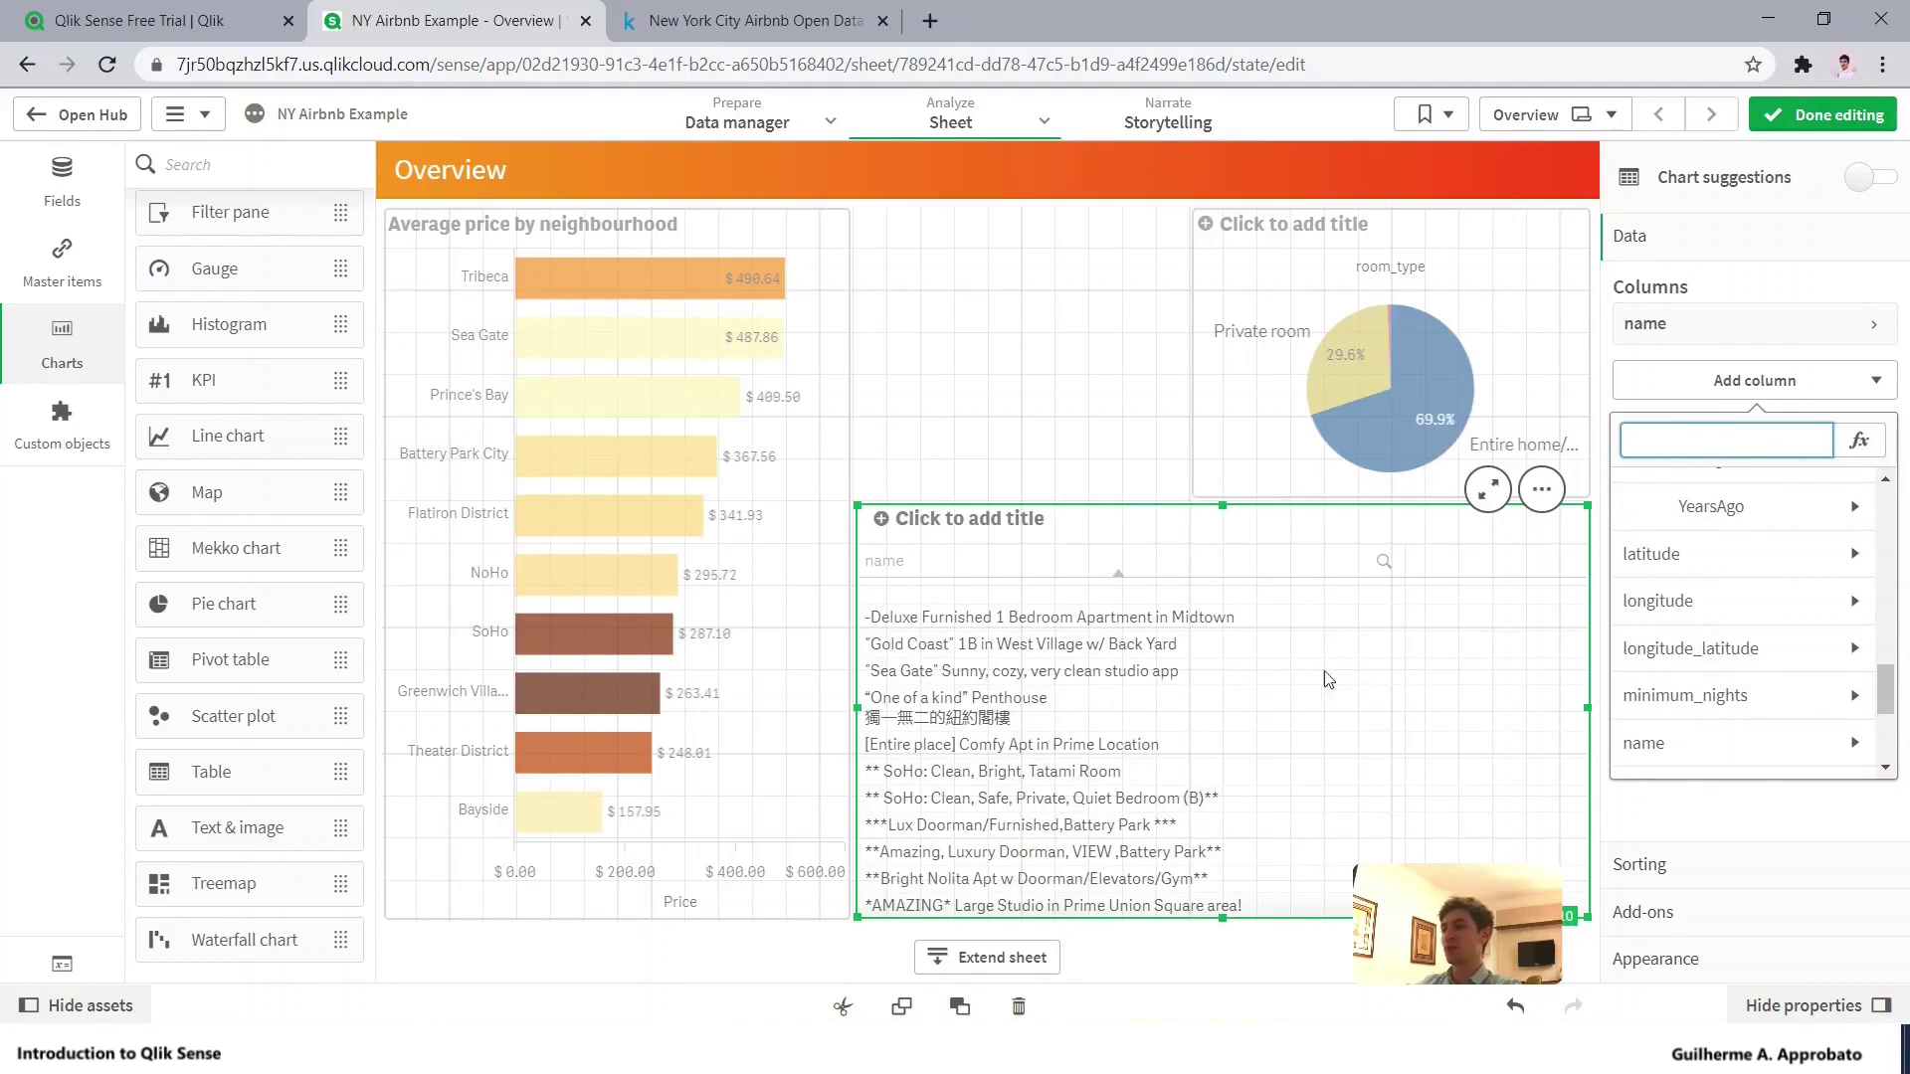
scroll(1691, 665, down, 3)
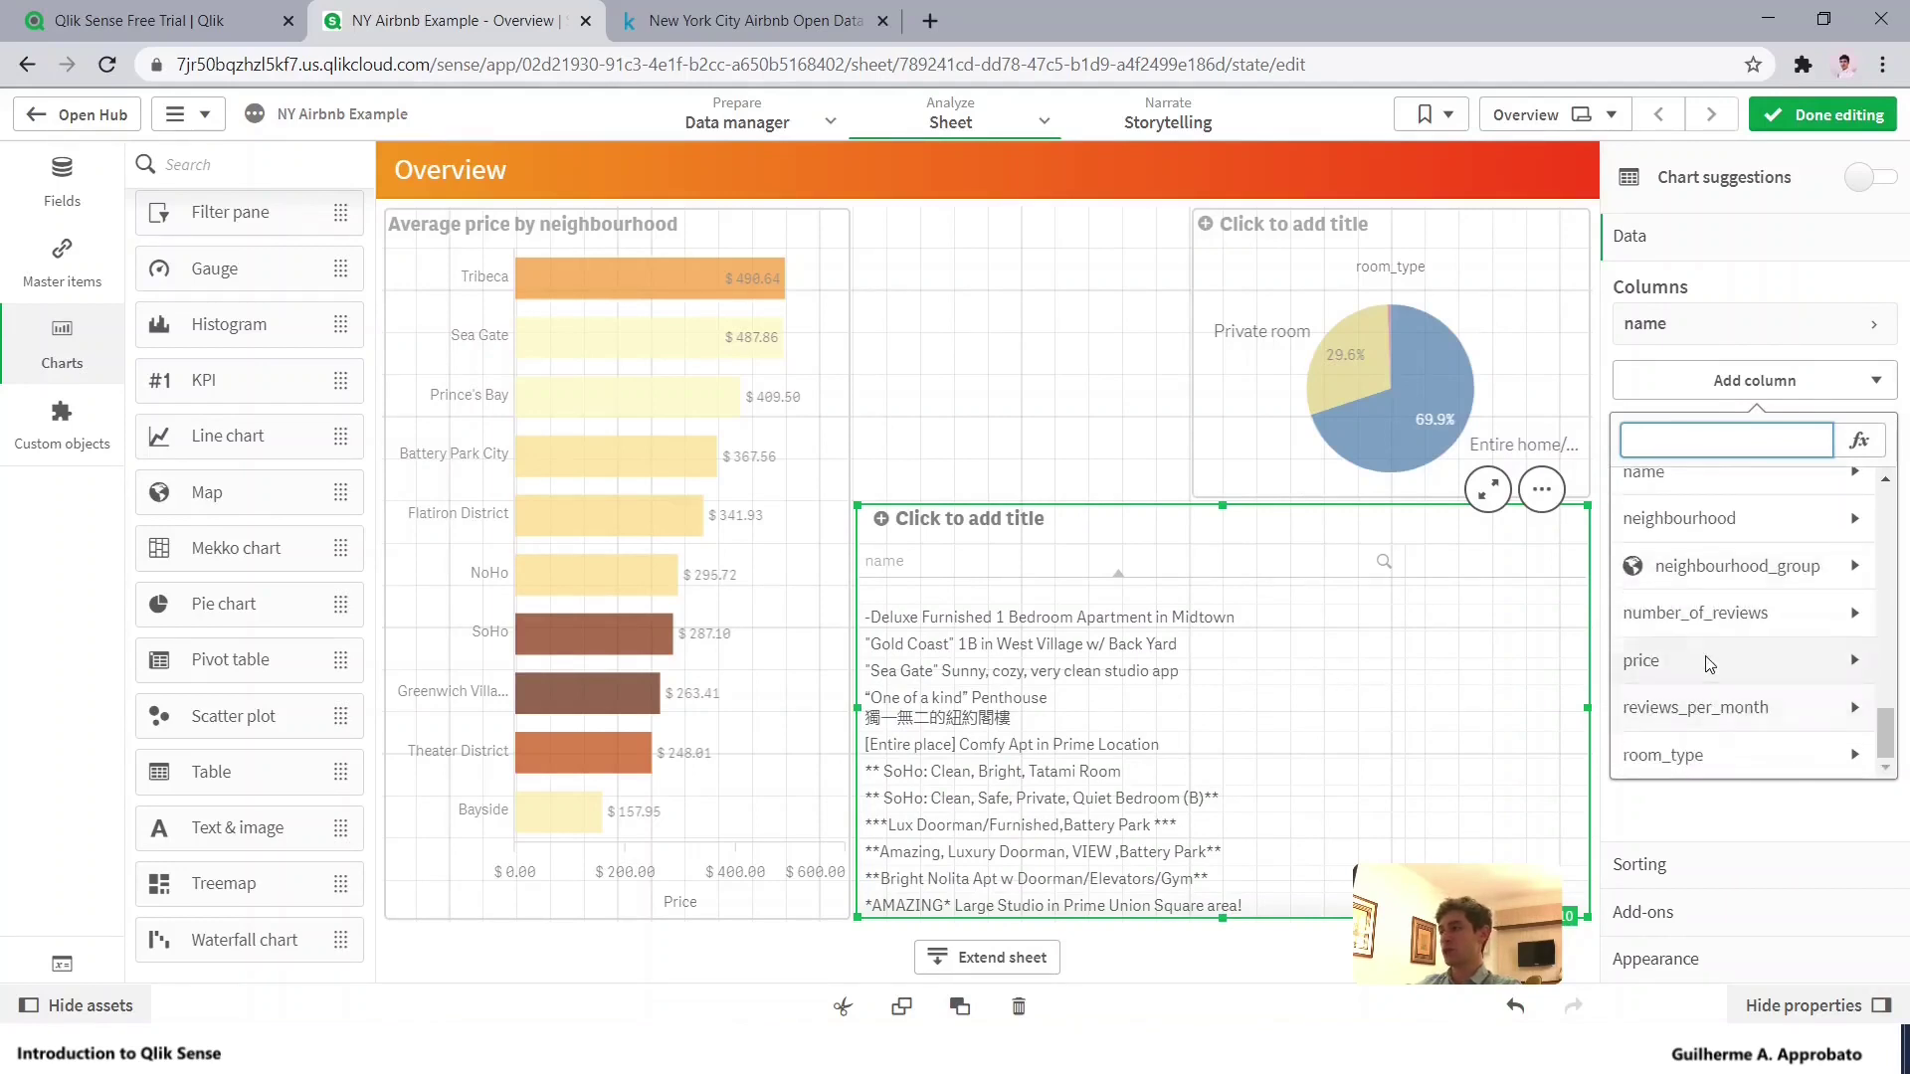
click(1709, 665)
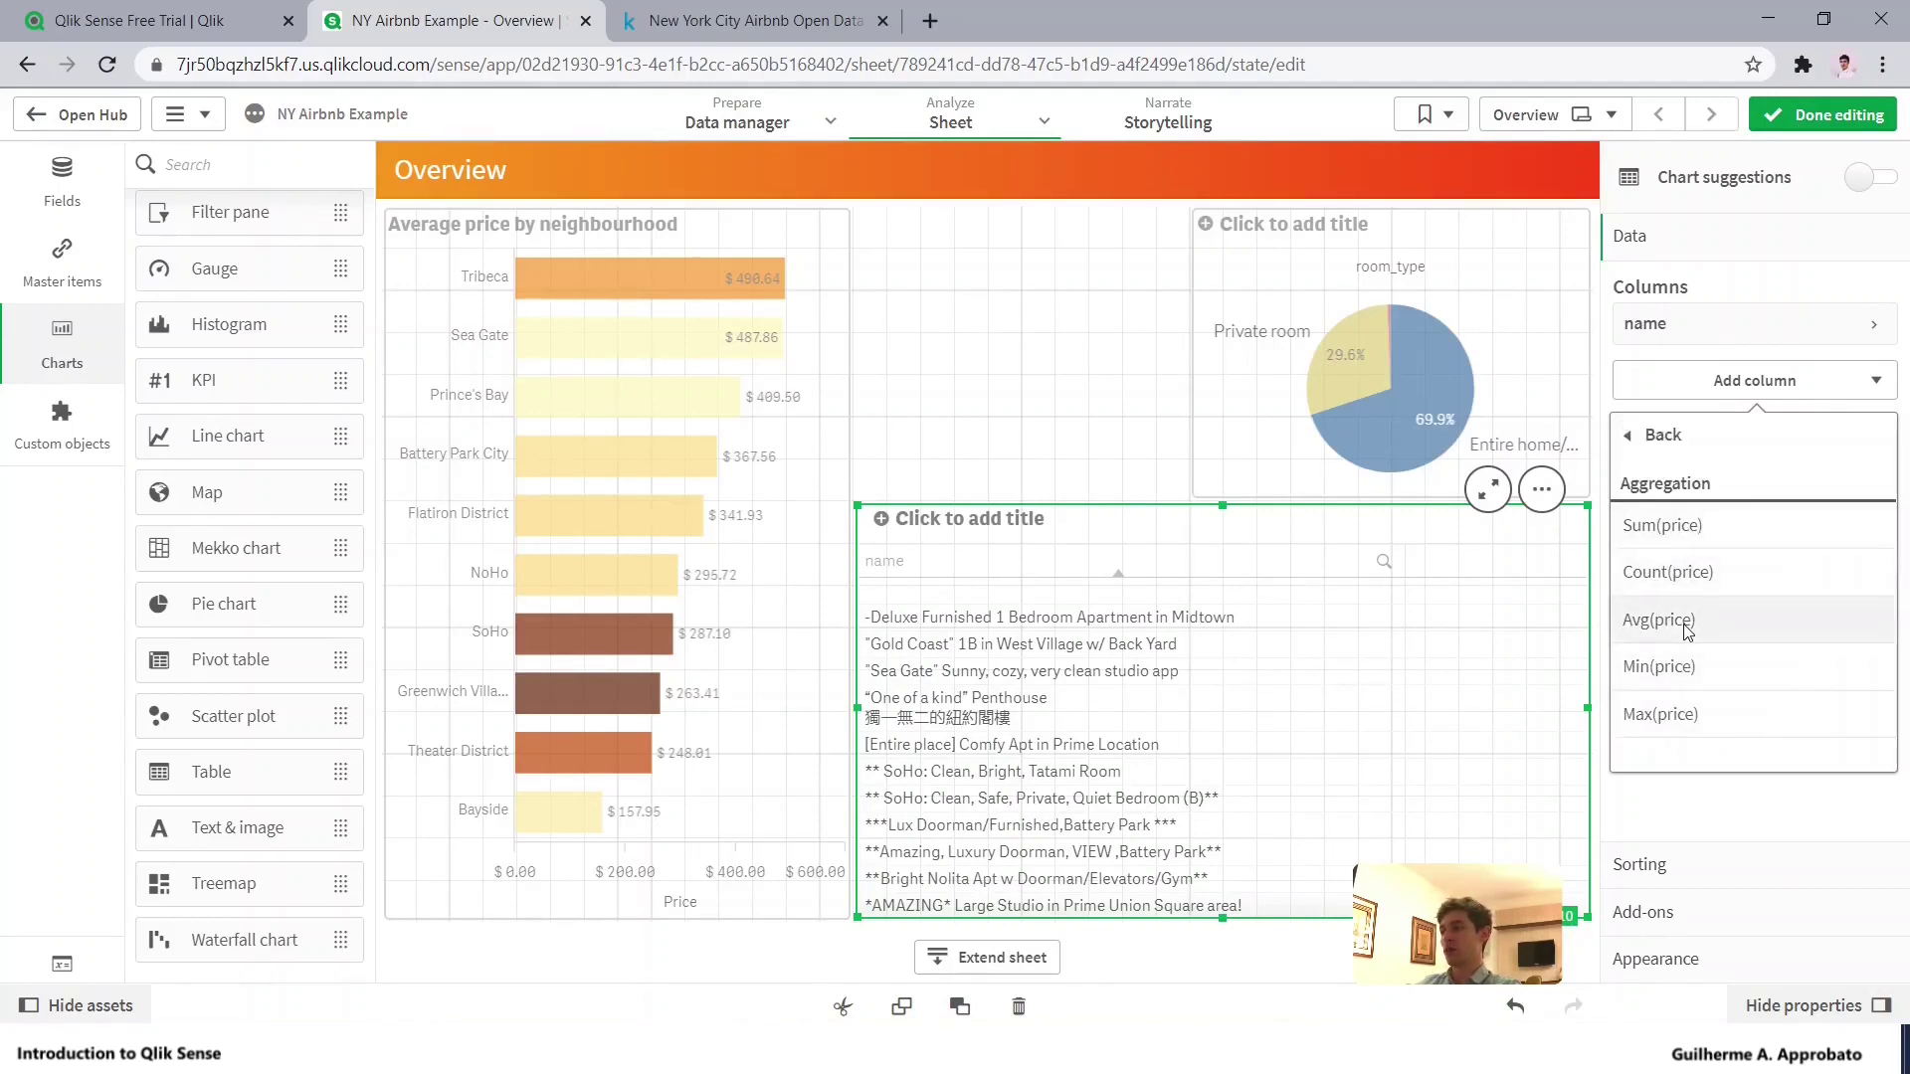
click(1688, 622)
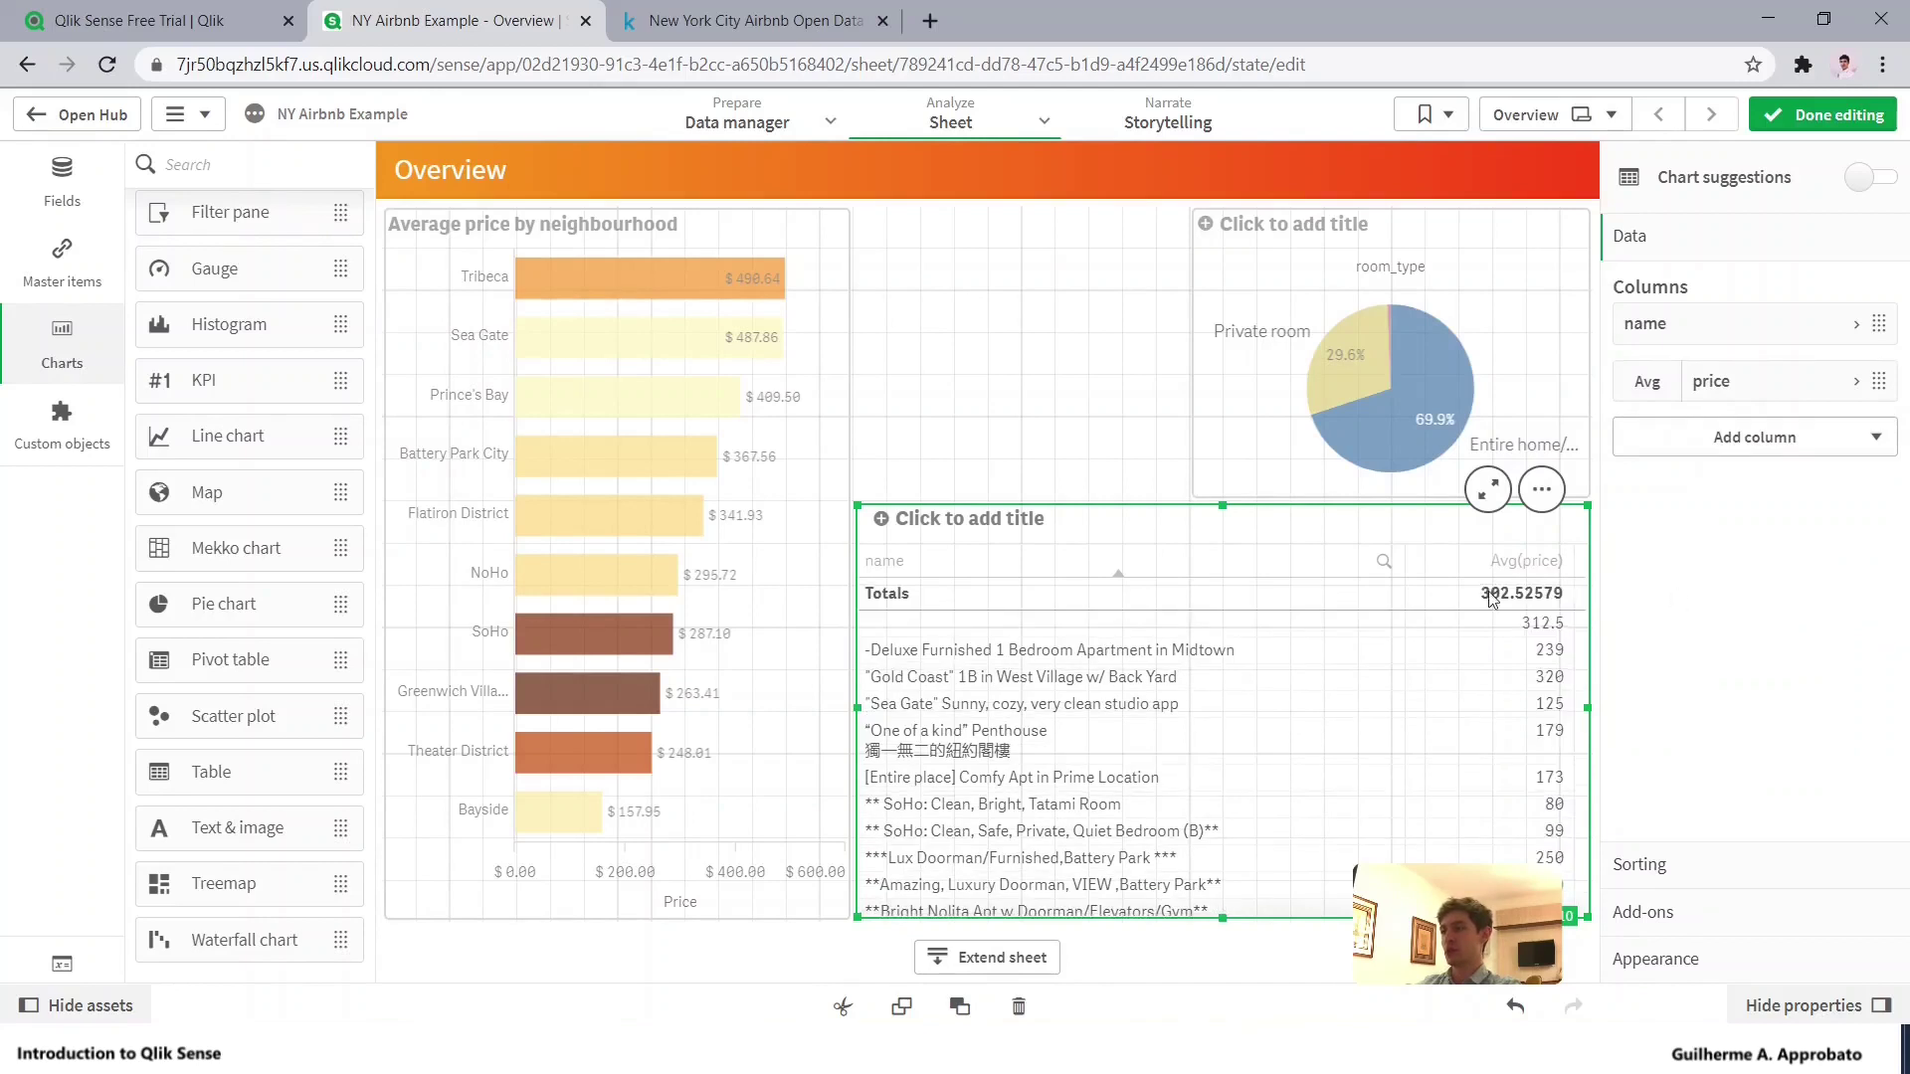
Format the average price column as Money and label it 'Price'
click(1734, 402)
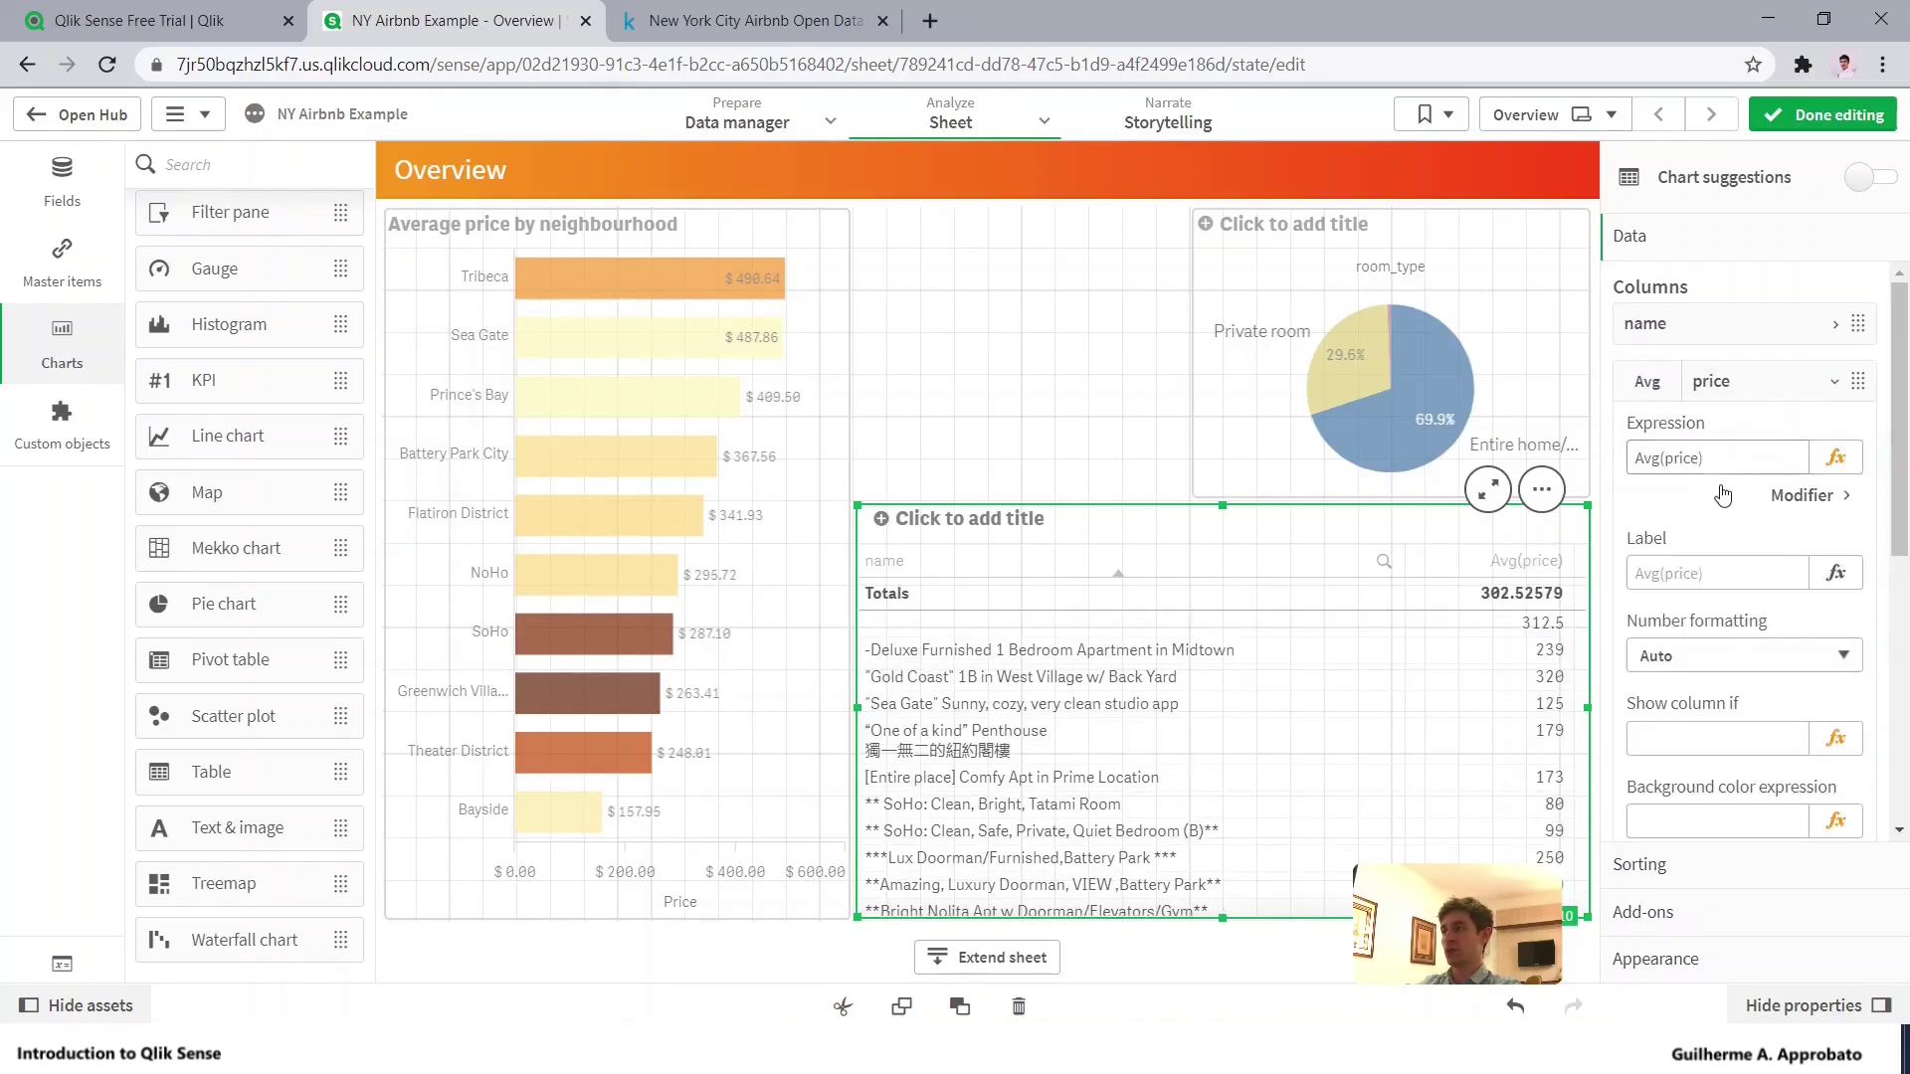
click(1718, 656)
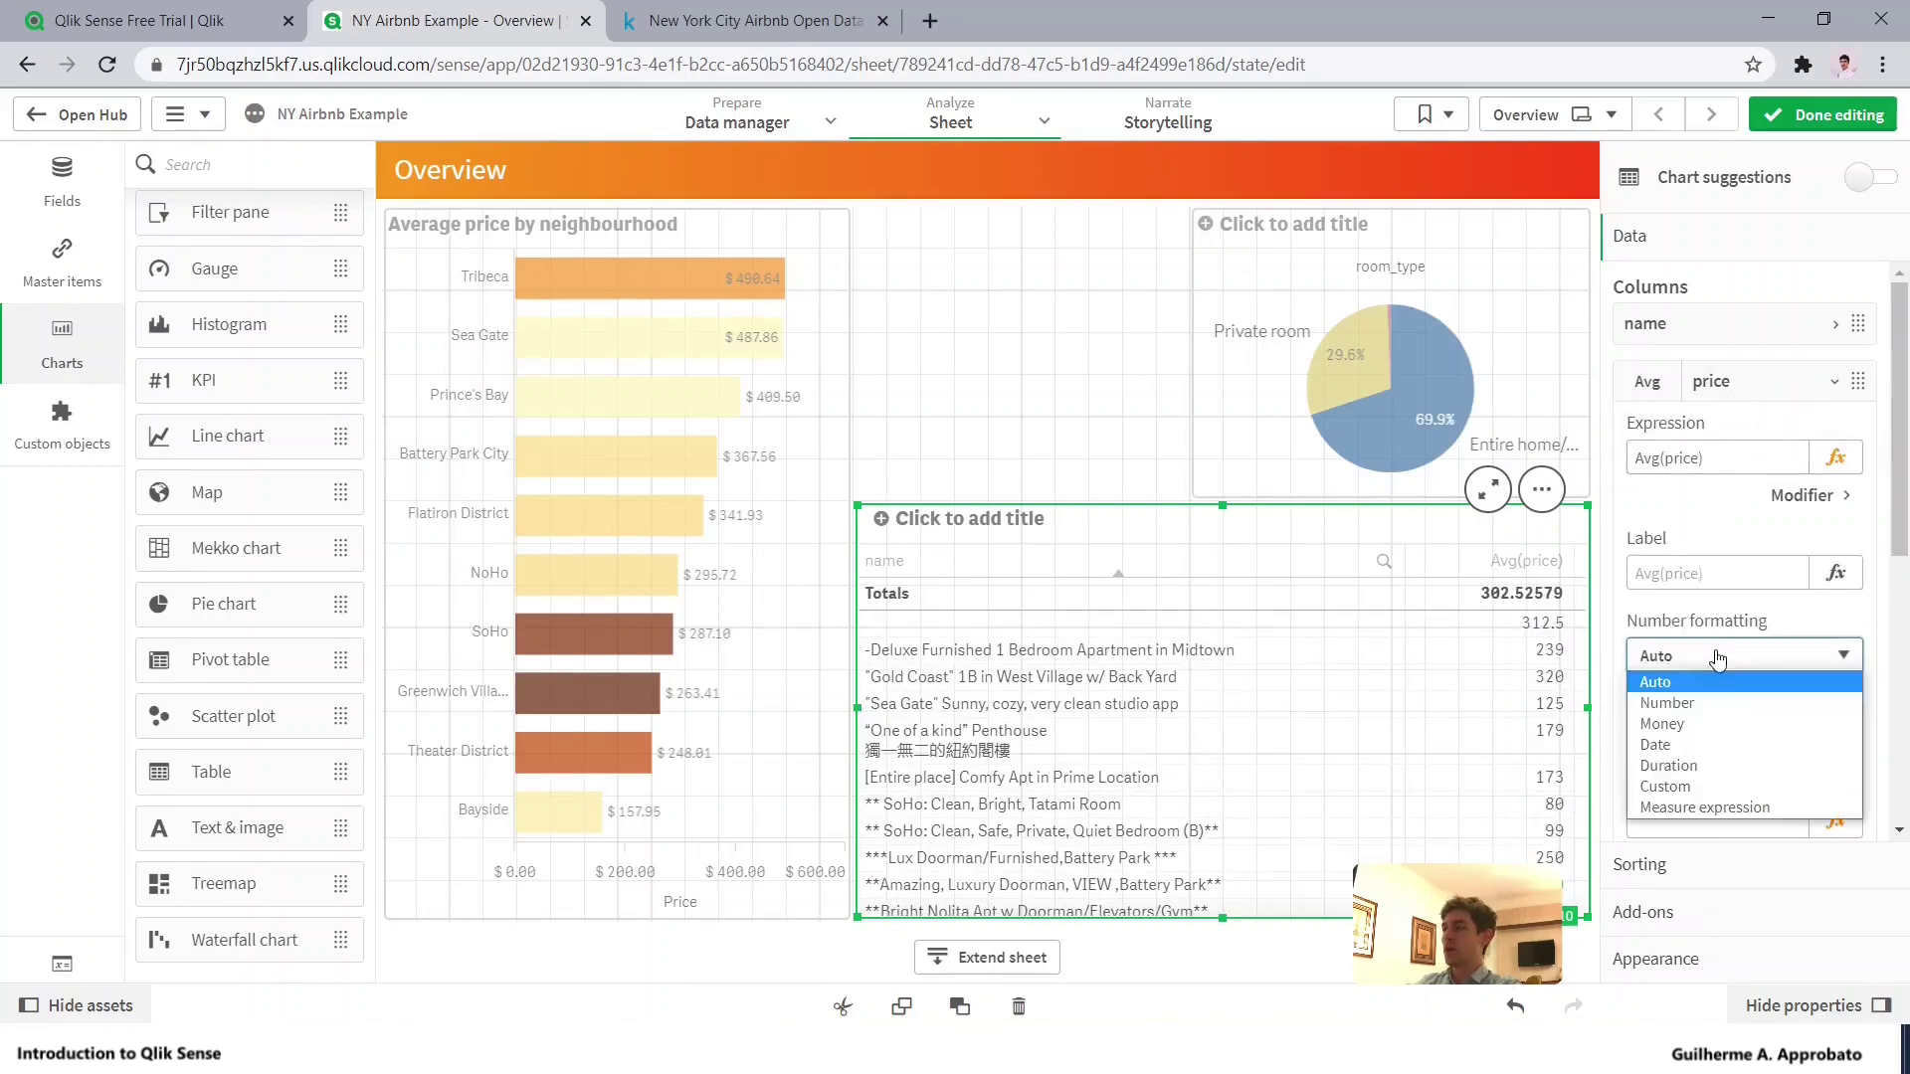
click(1680, 724)
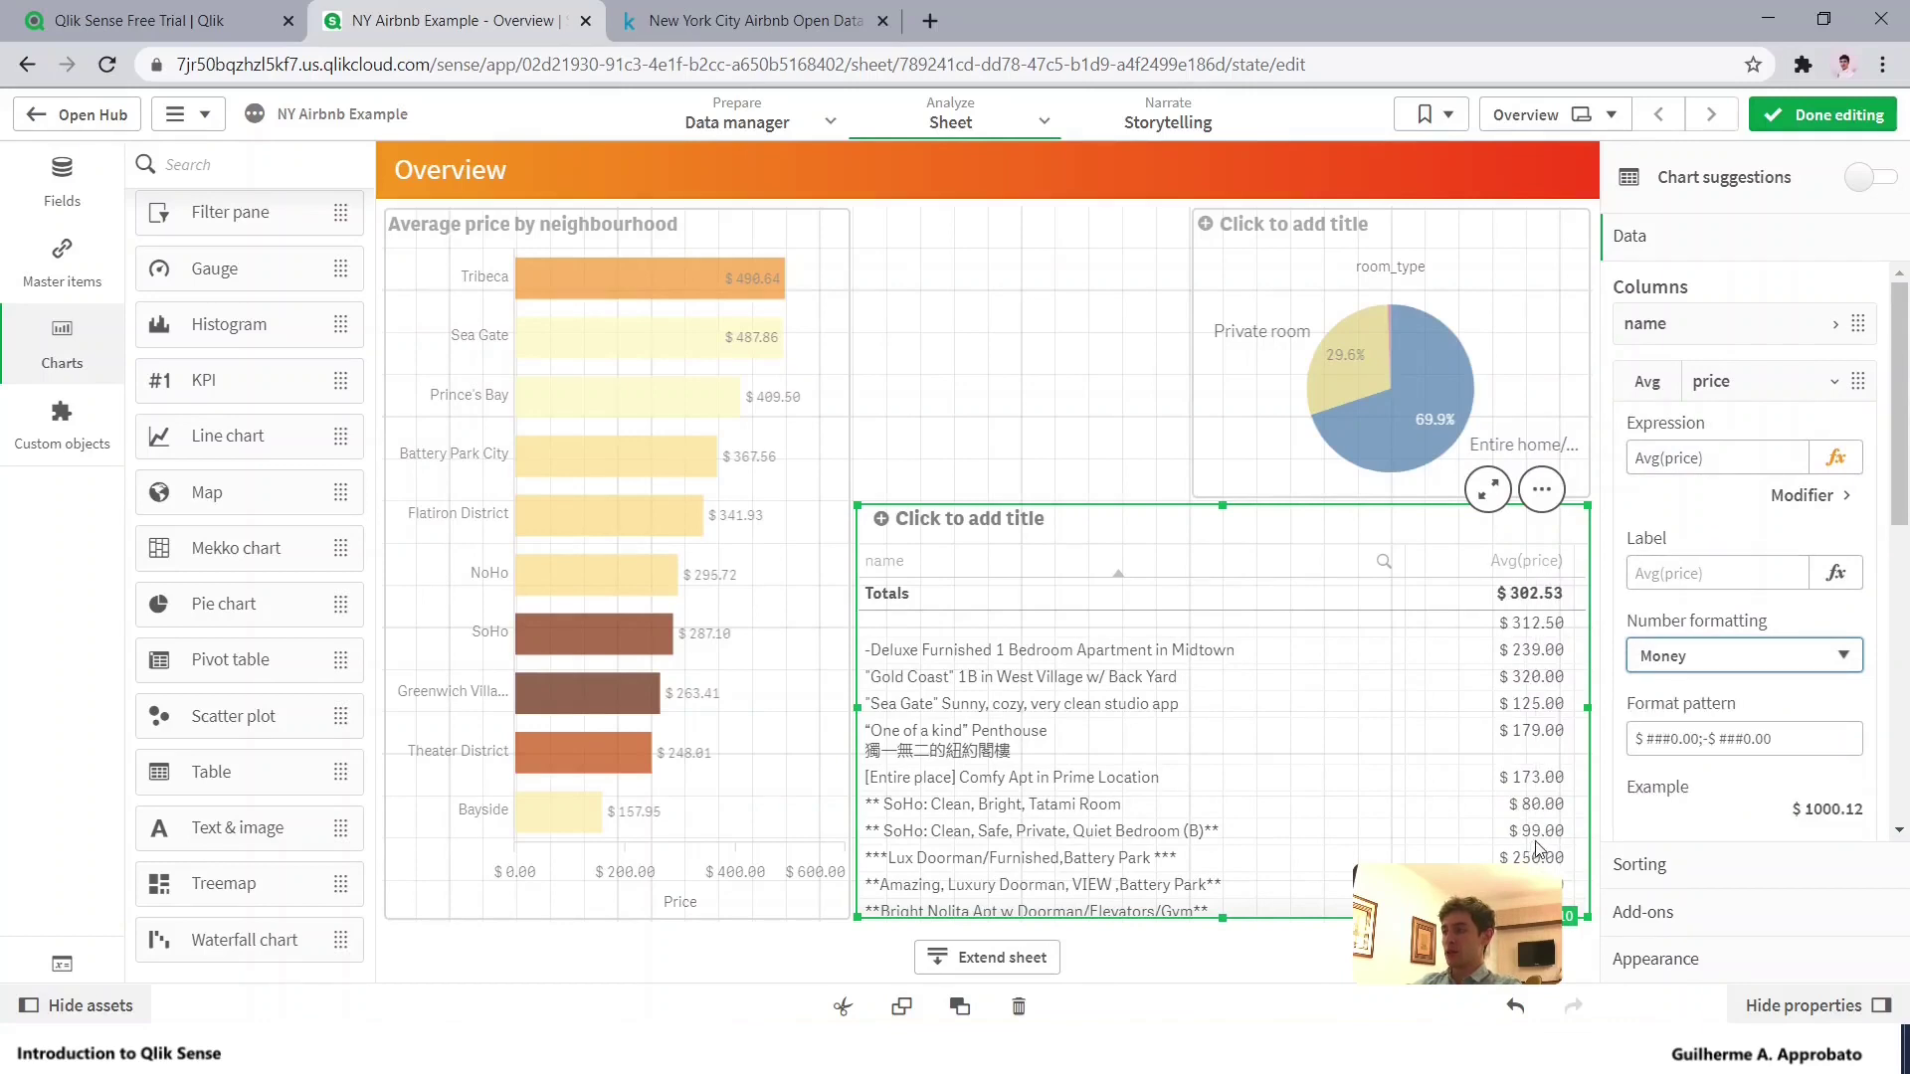
click(1703, 577)
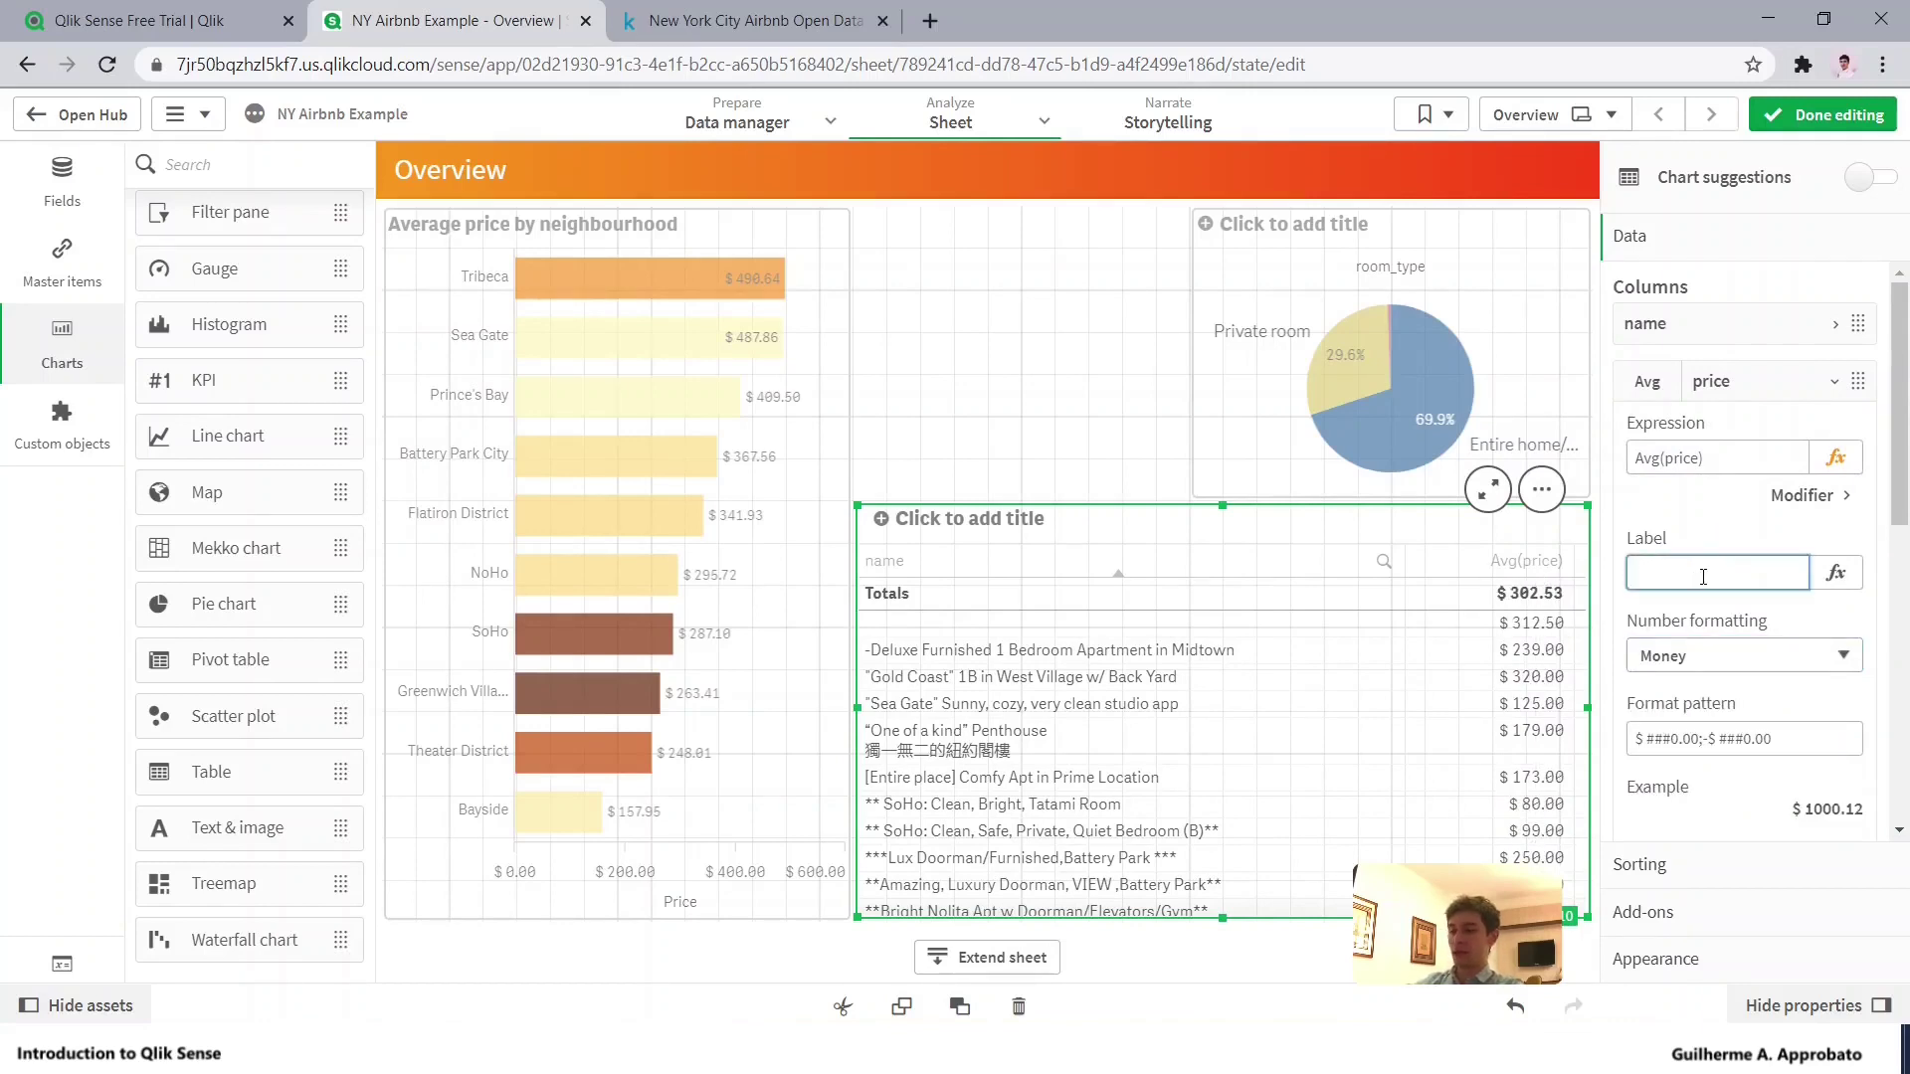
text(Price)
key(Tab)
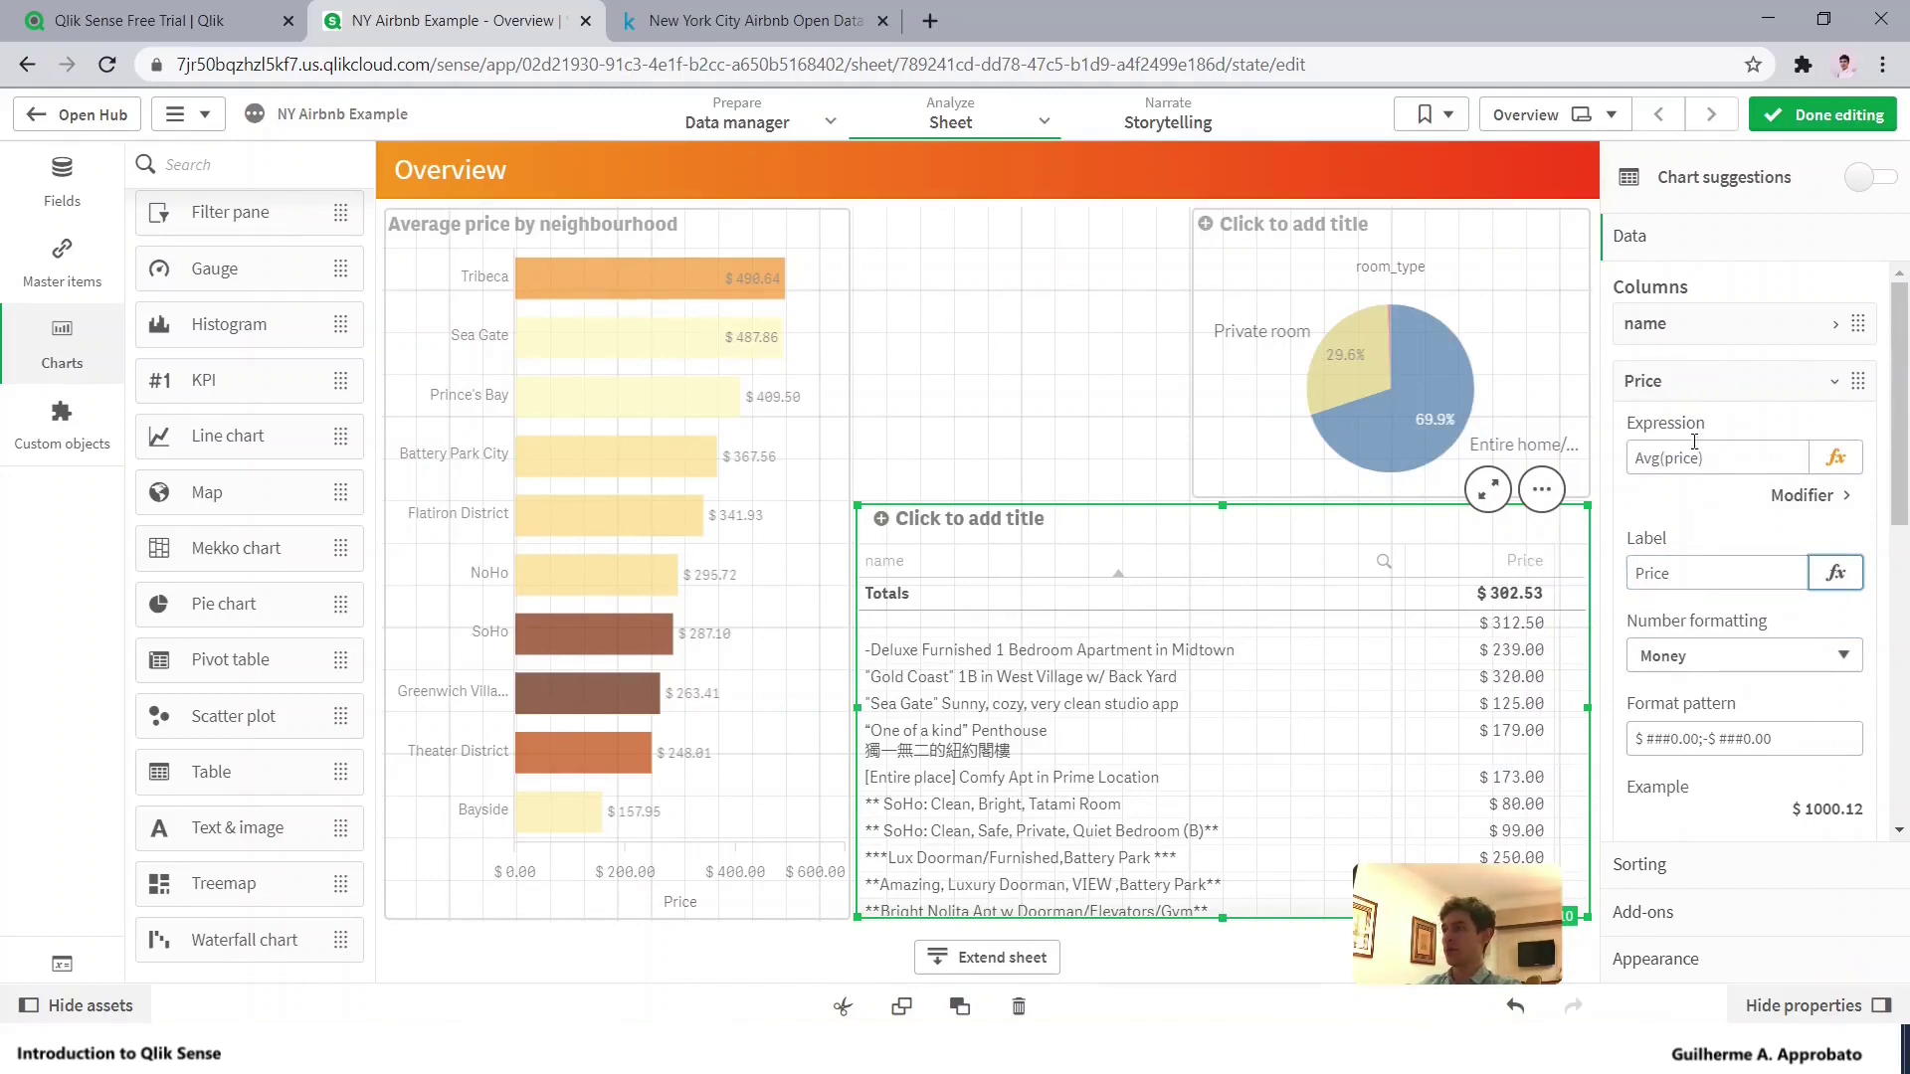
Set the column's Totals function to None, then undo to keep the Totals row
scroll(1731, 598, down, 1)
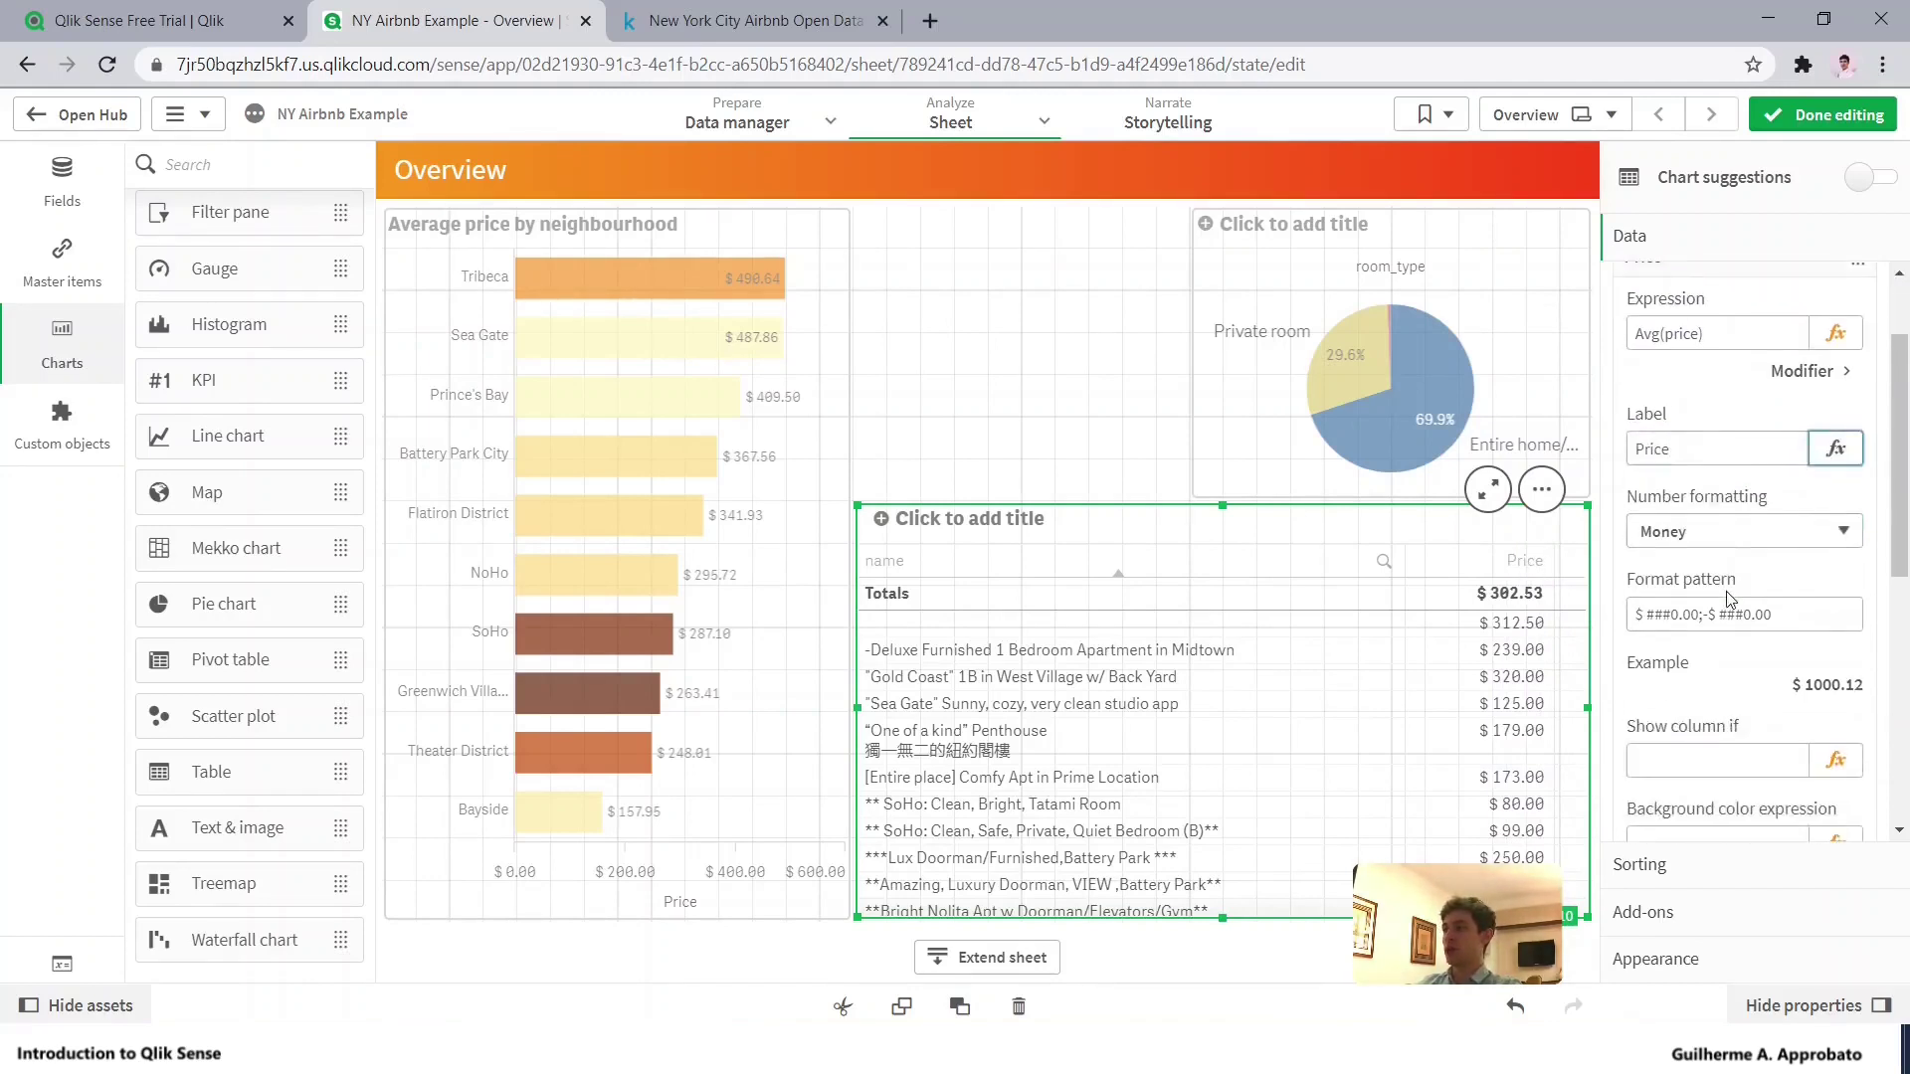
scroll(1731, 598, down, 4)
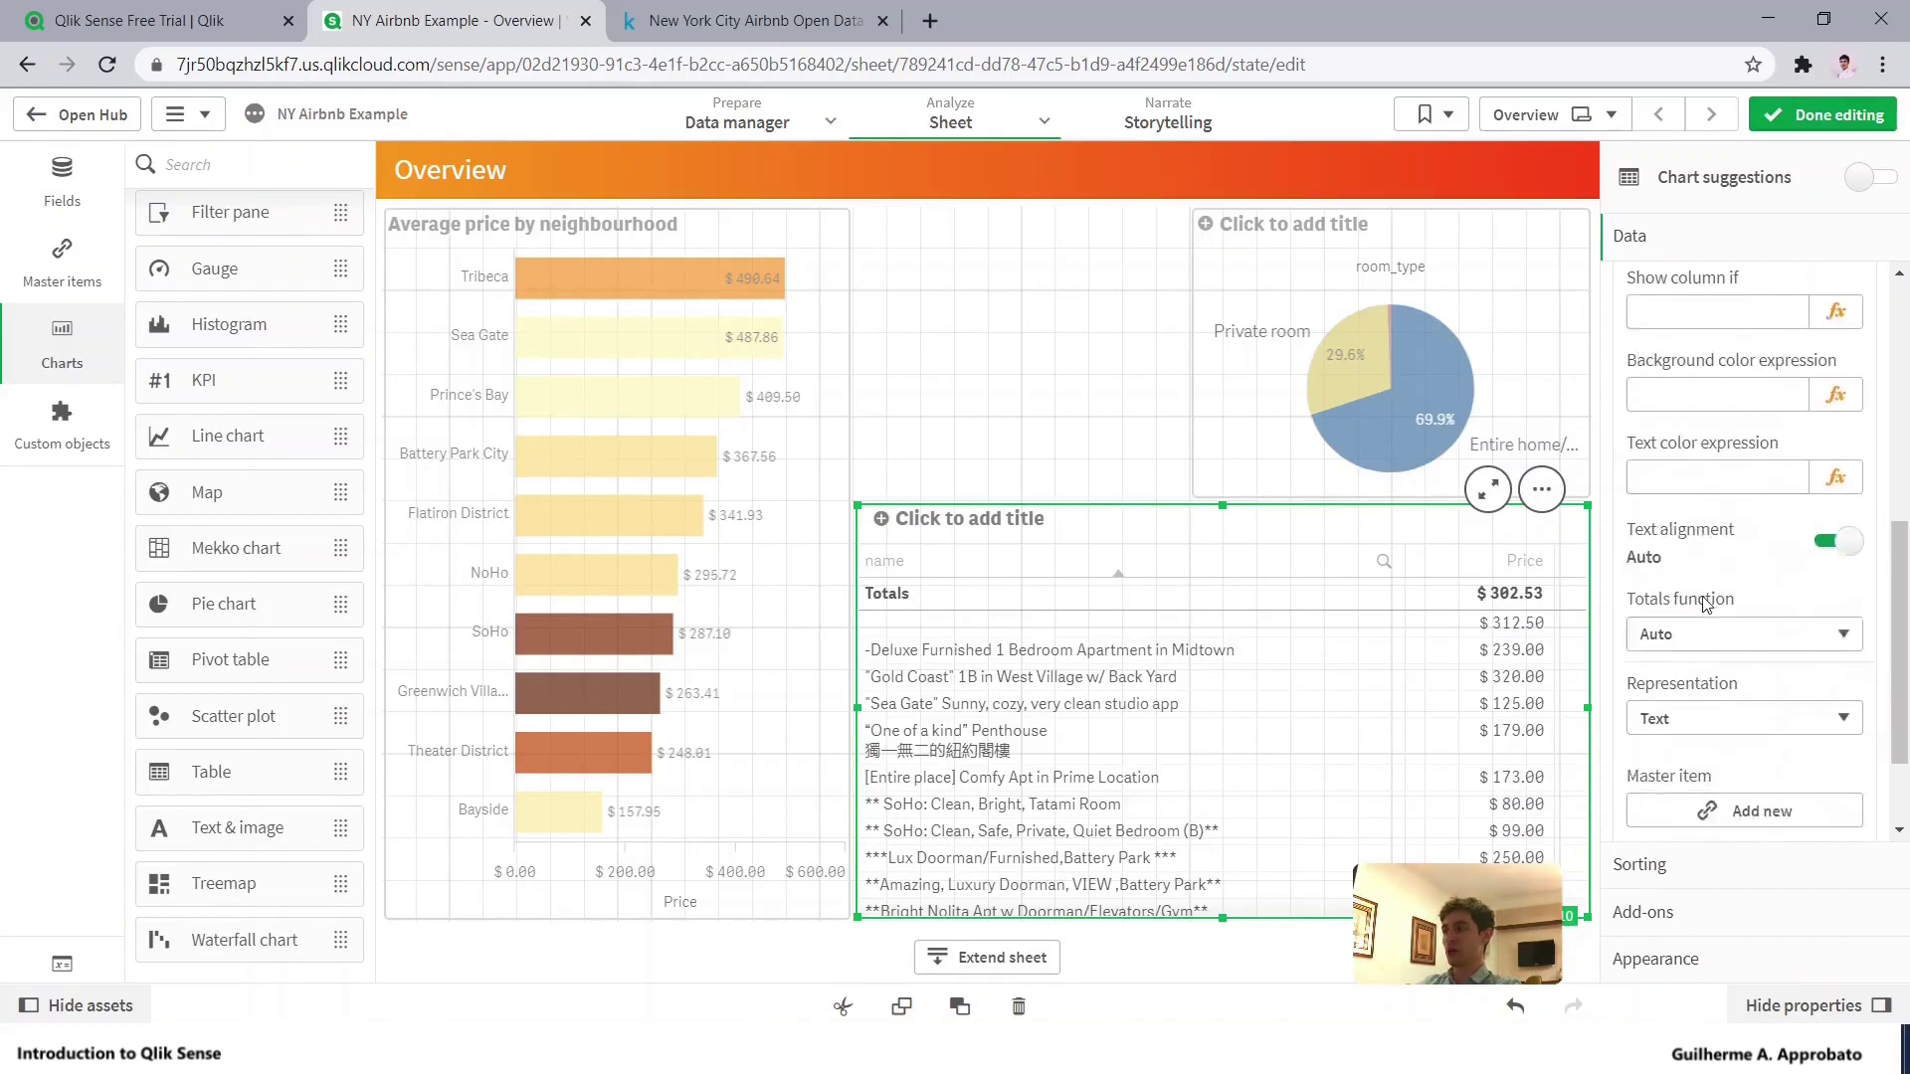
scroll(1705, 604, down, 1)
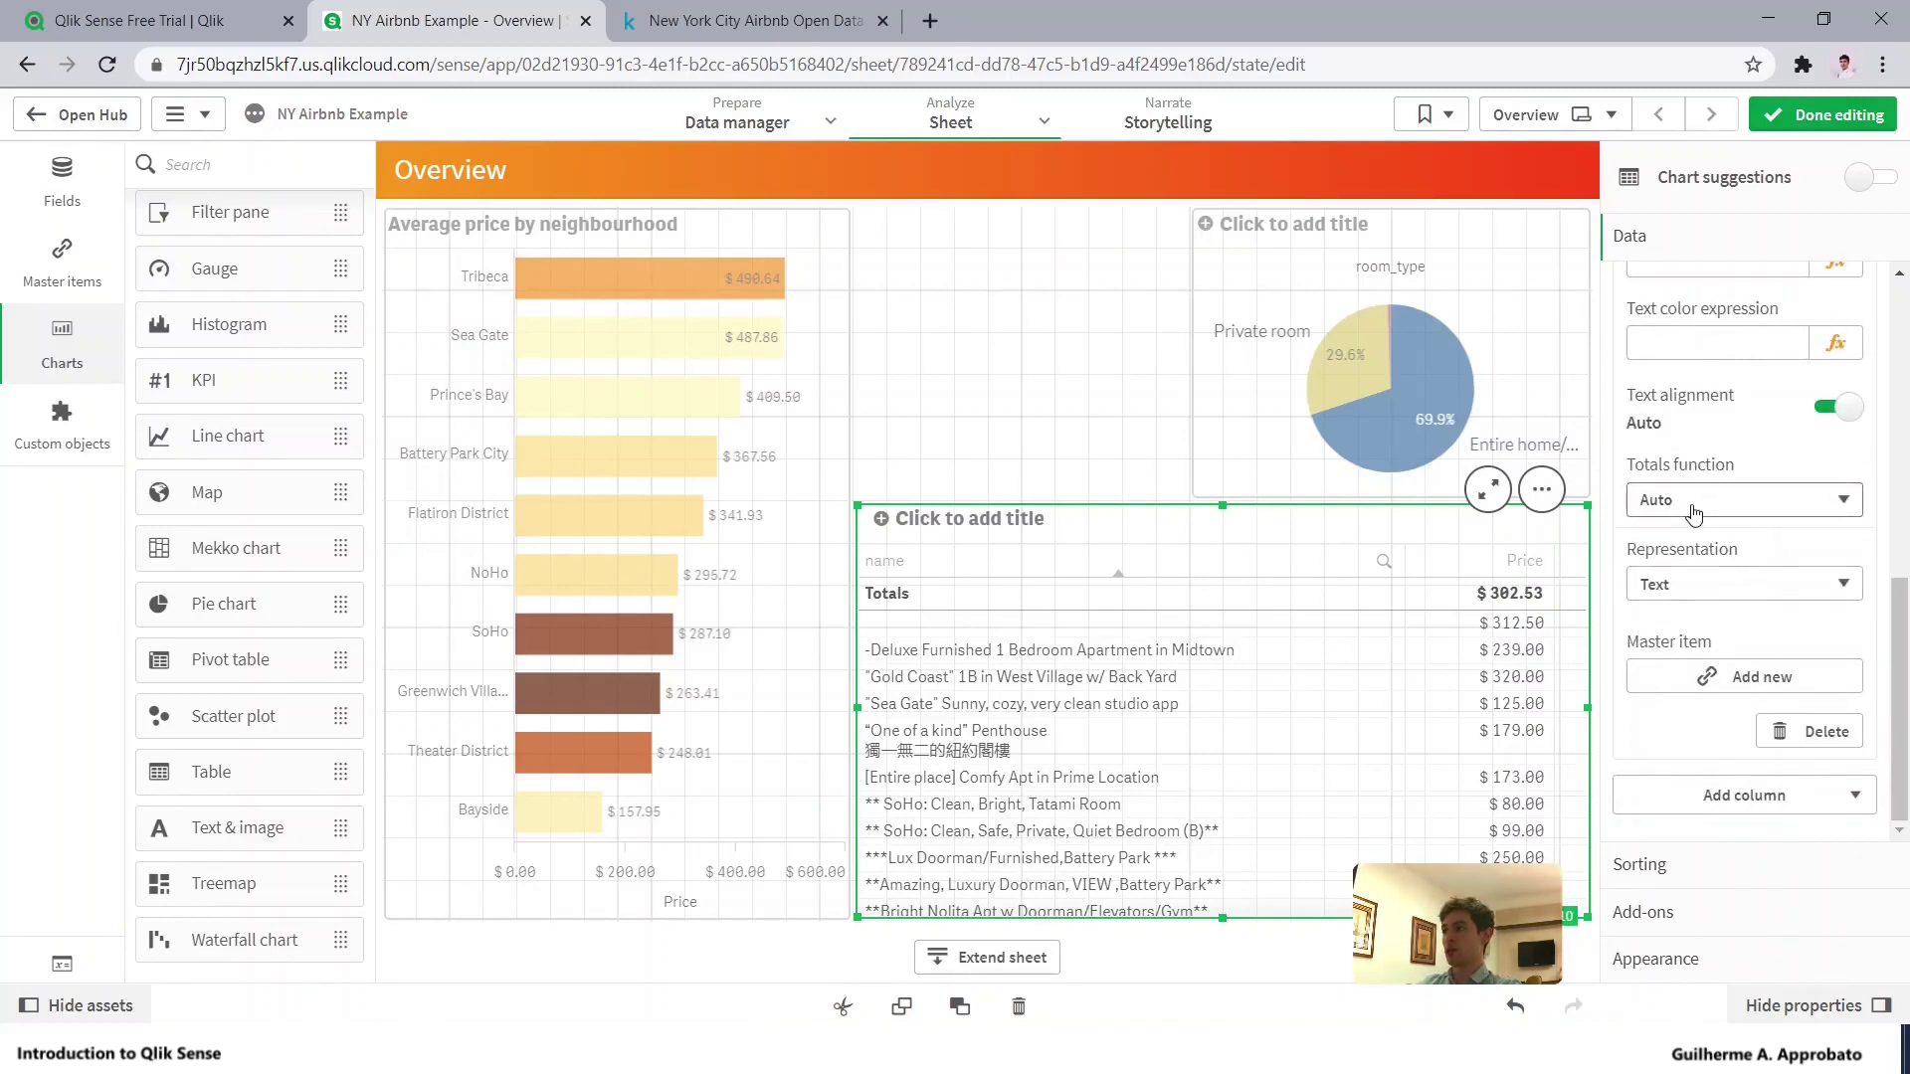
click(1709, 511)
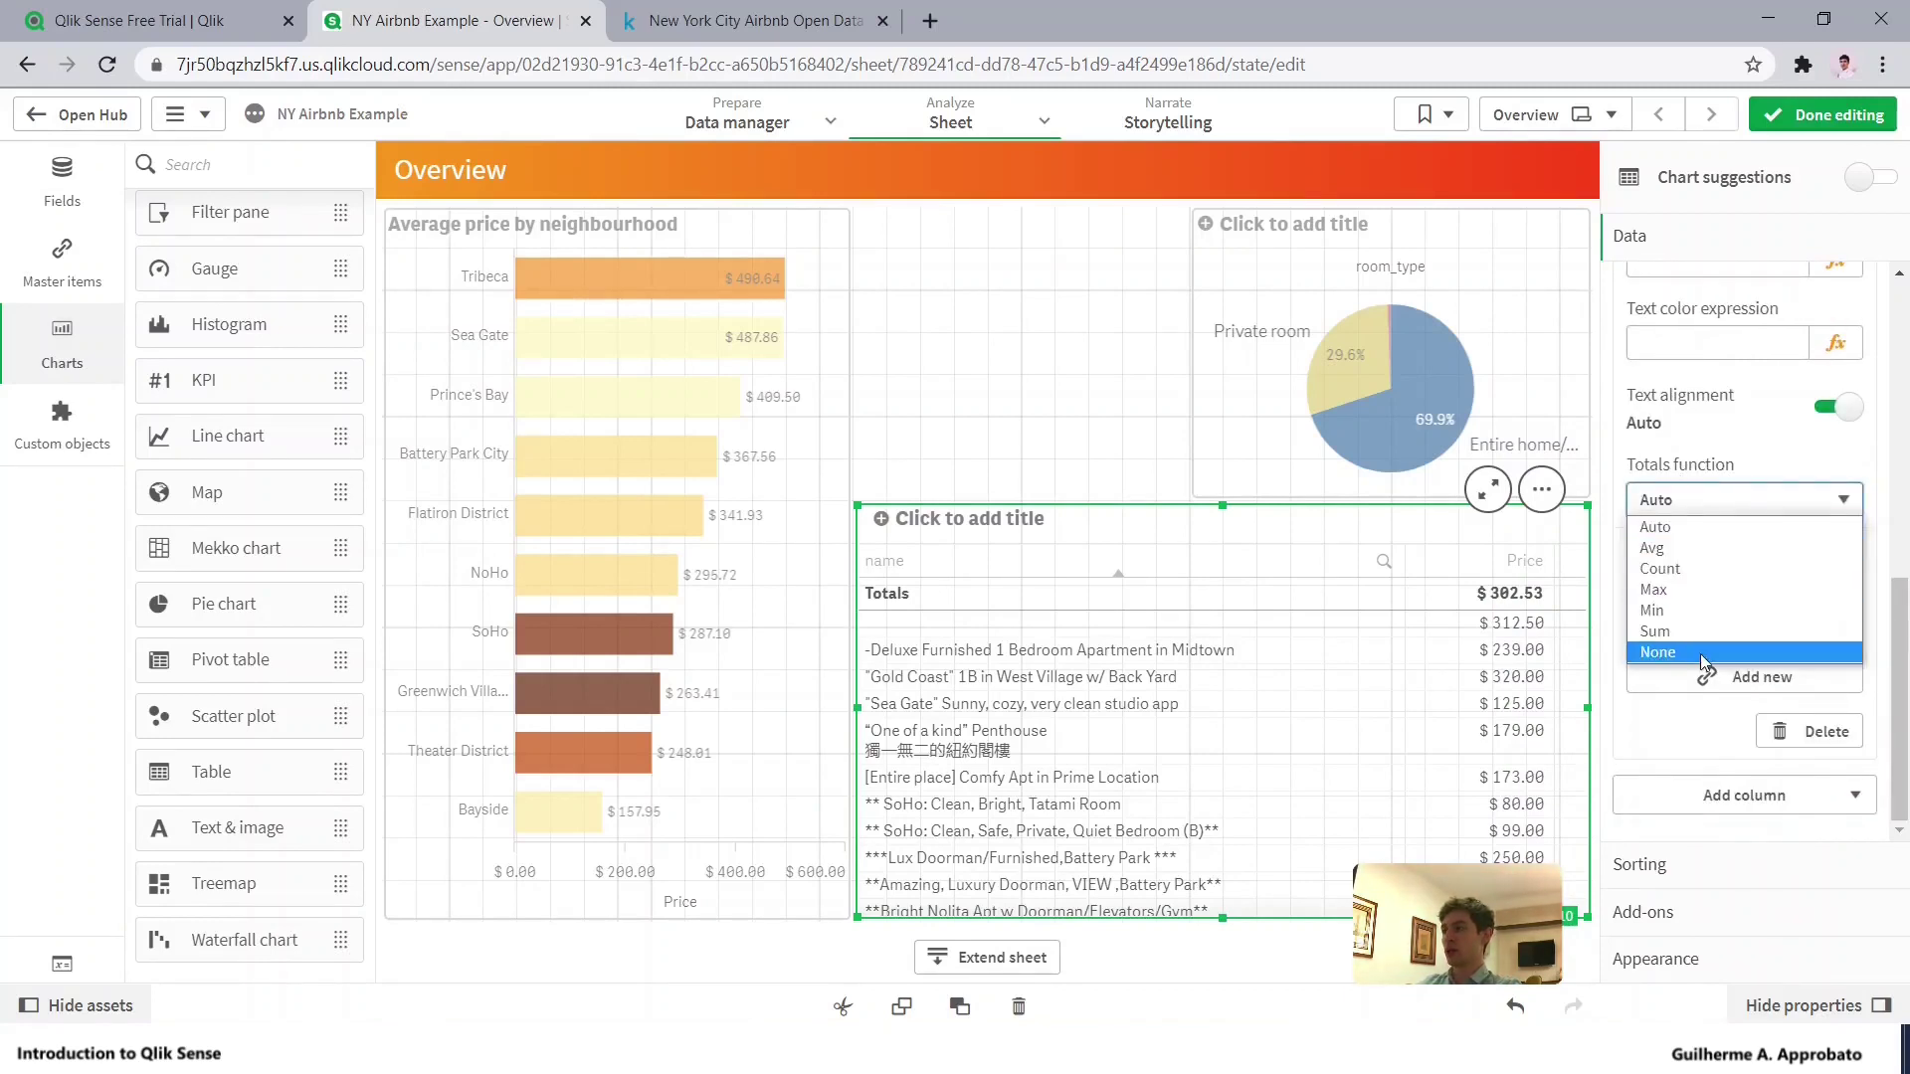
click(1701, 653)
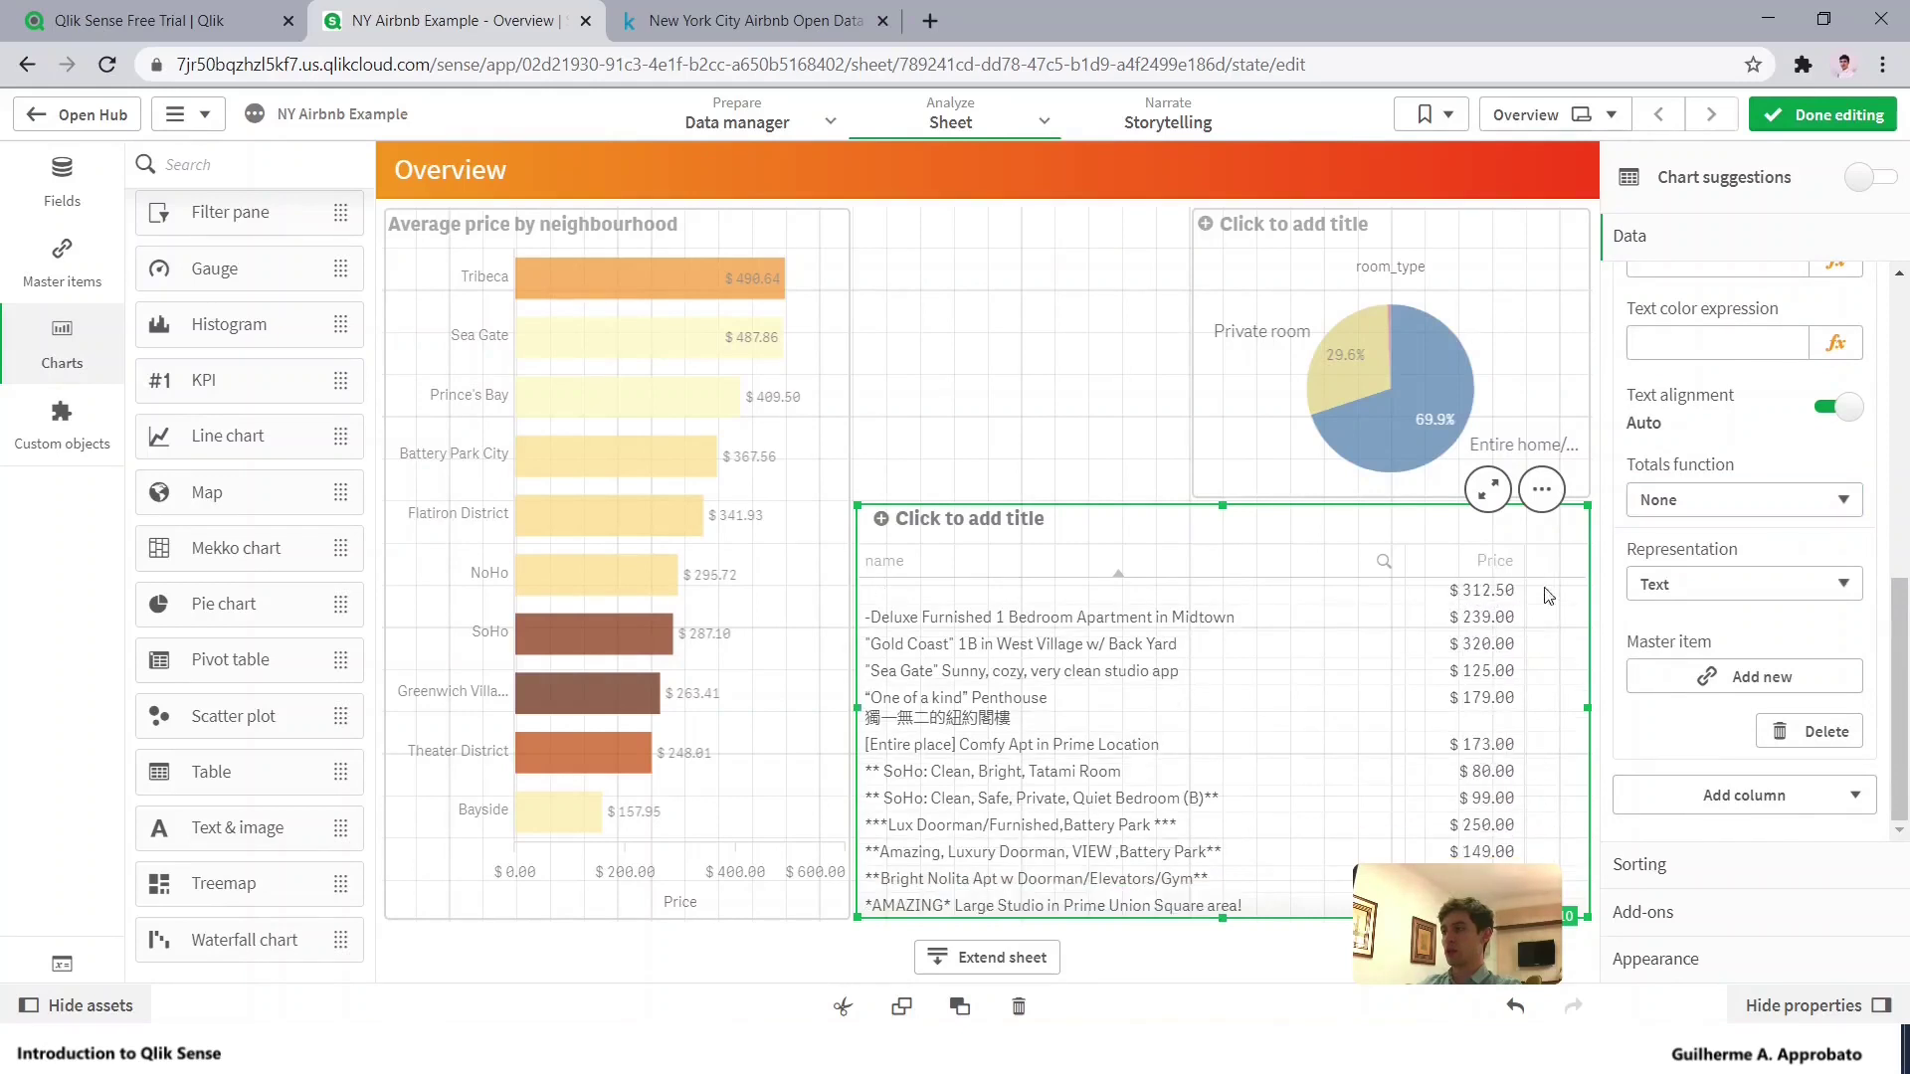
click(1516, 1008)
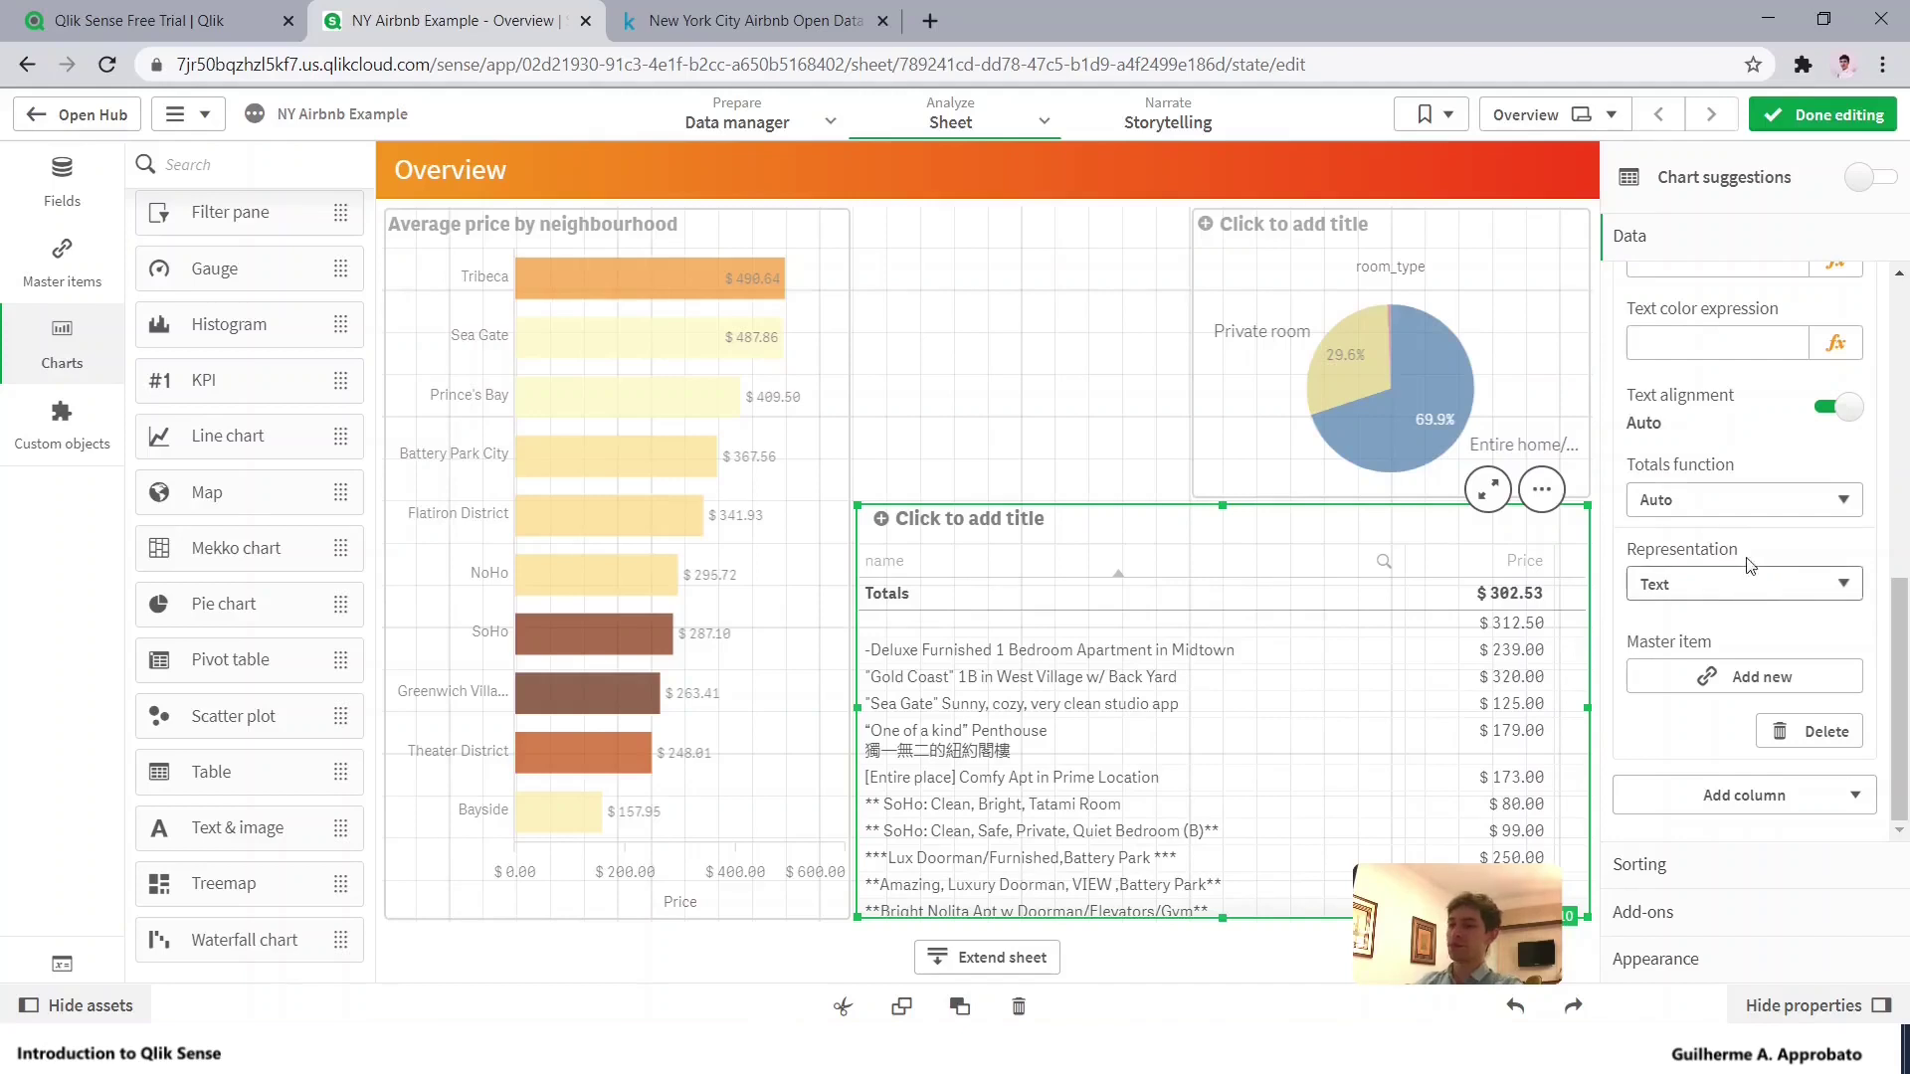
scroll(1751, 507, up, 5)
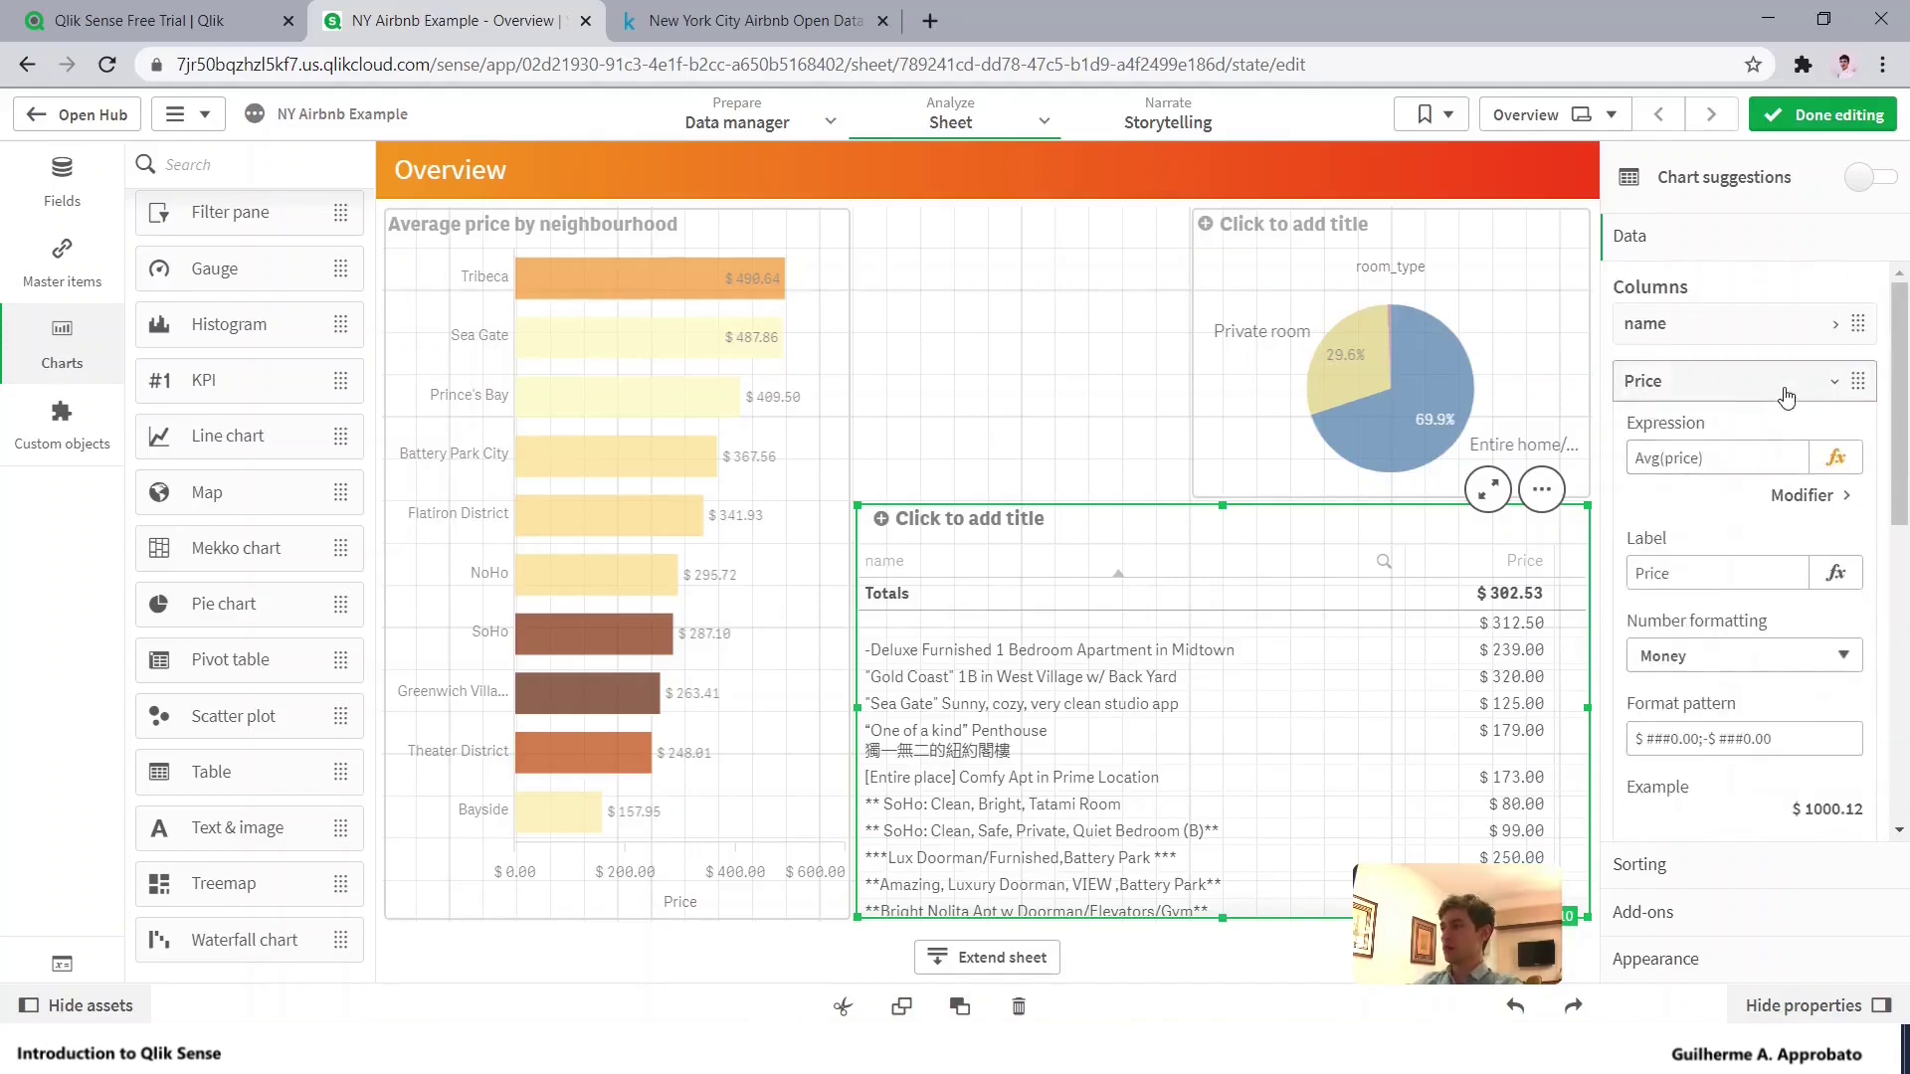
click(1828, 384)
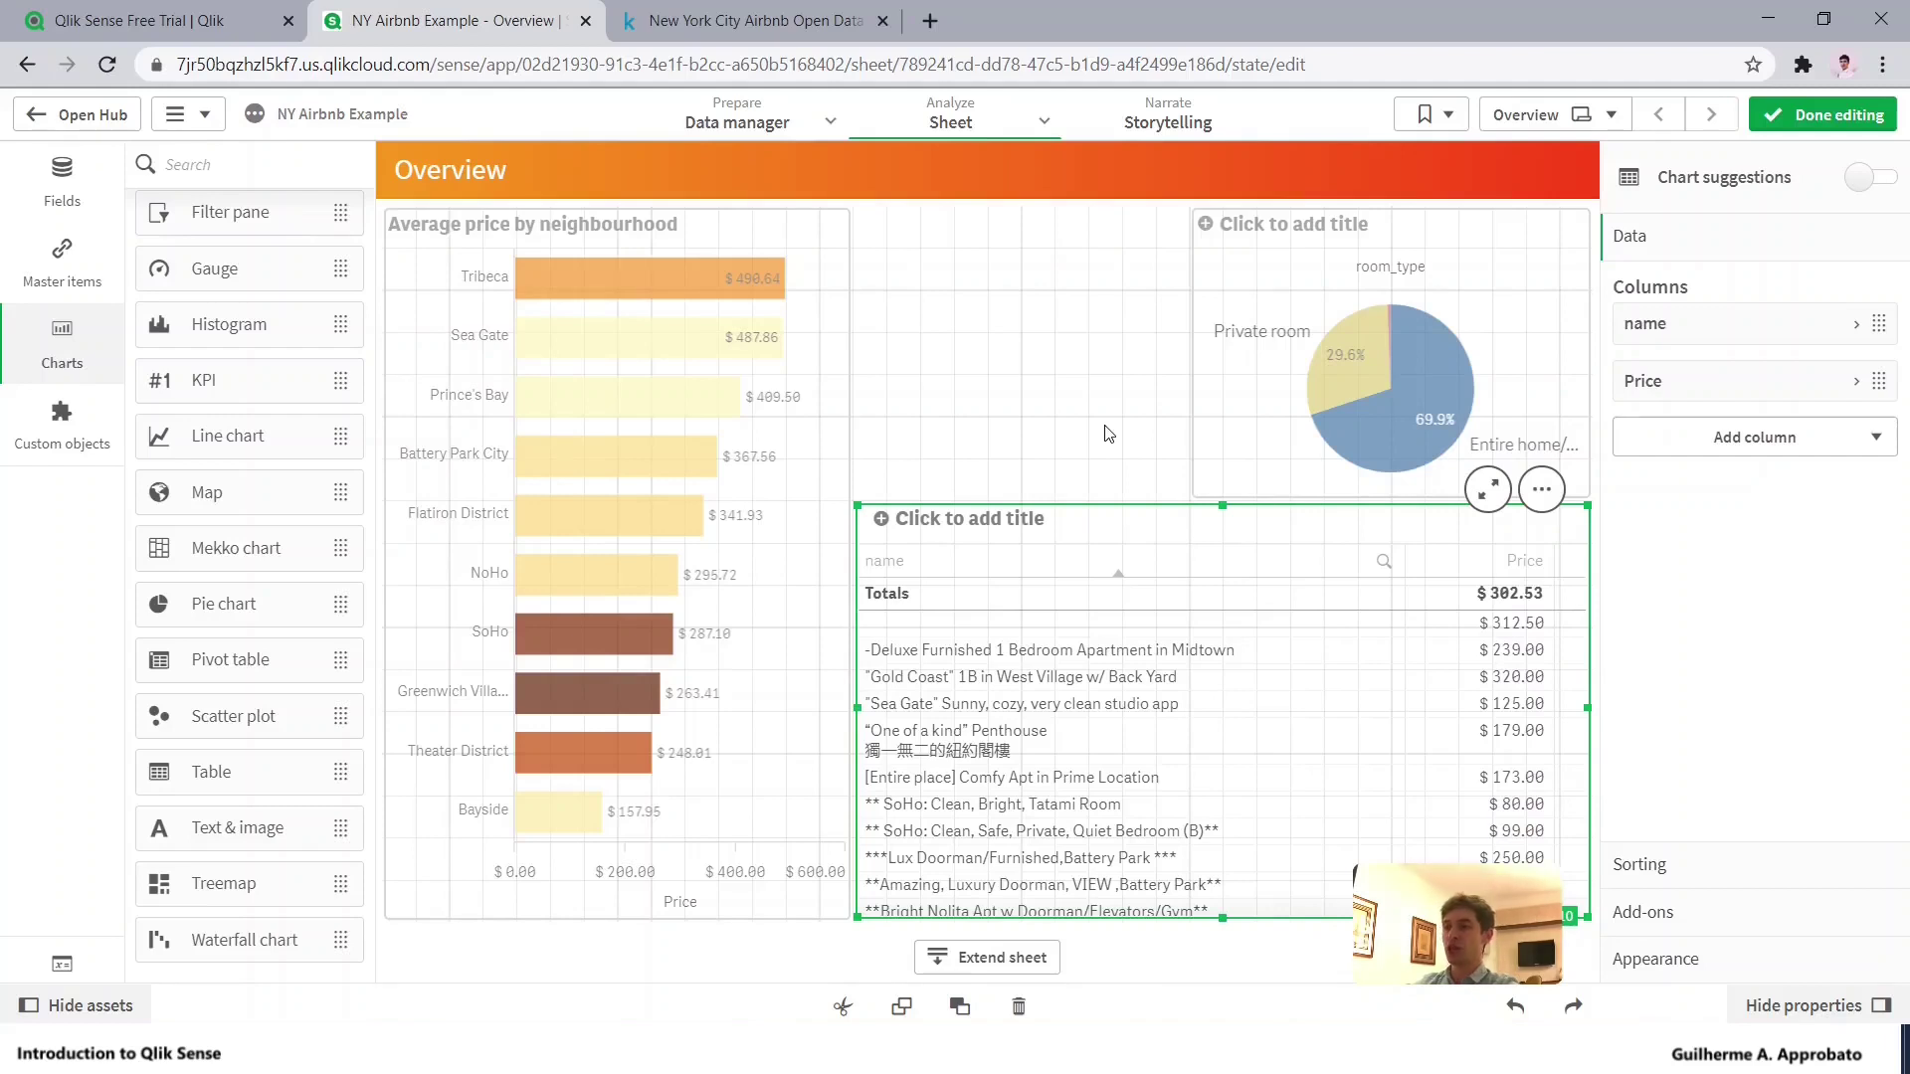
click(713, 434)
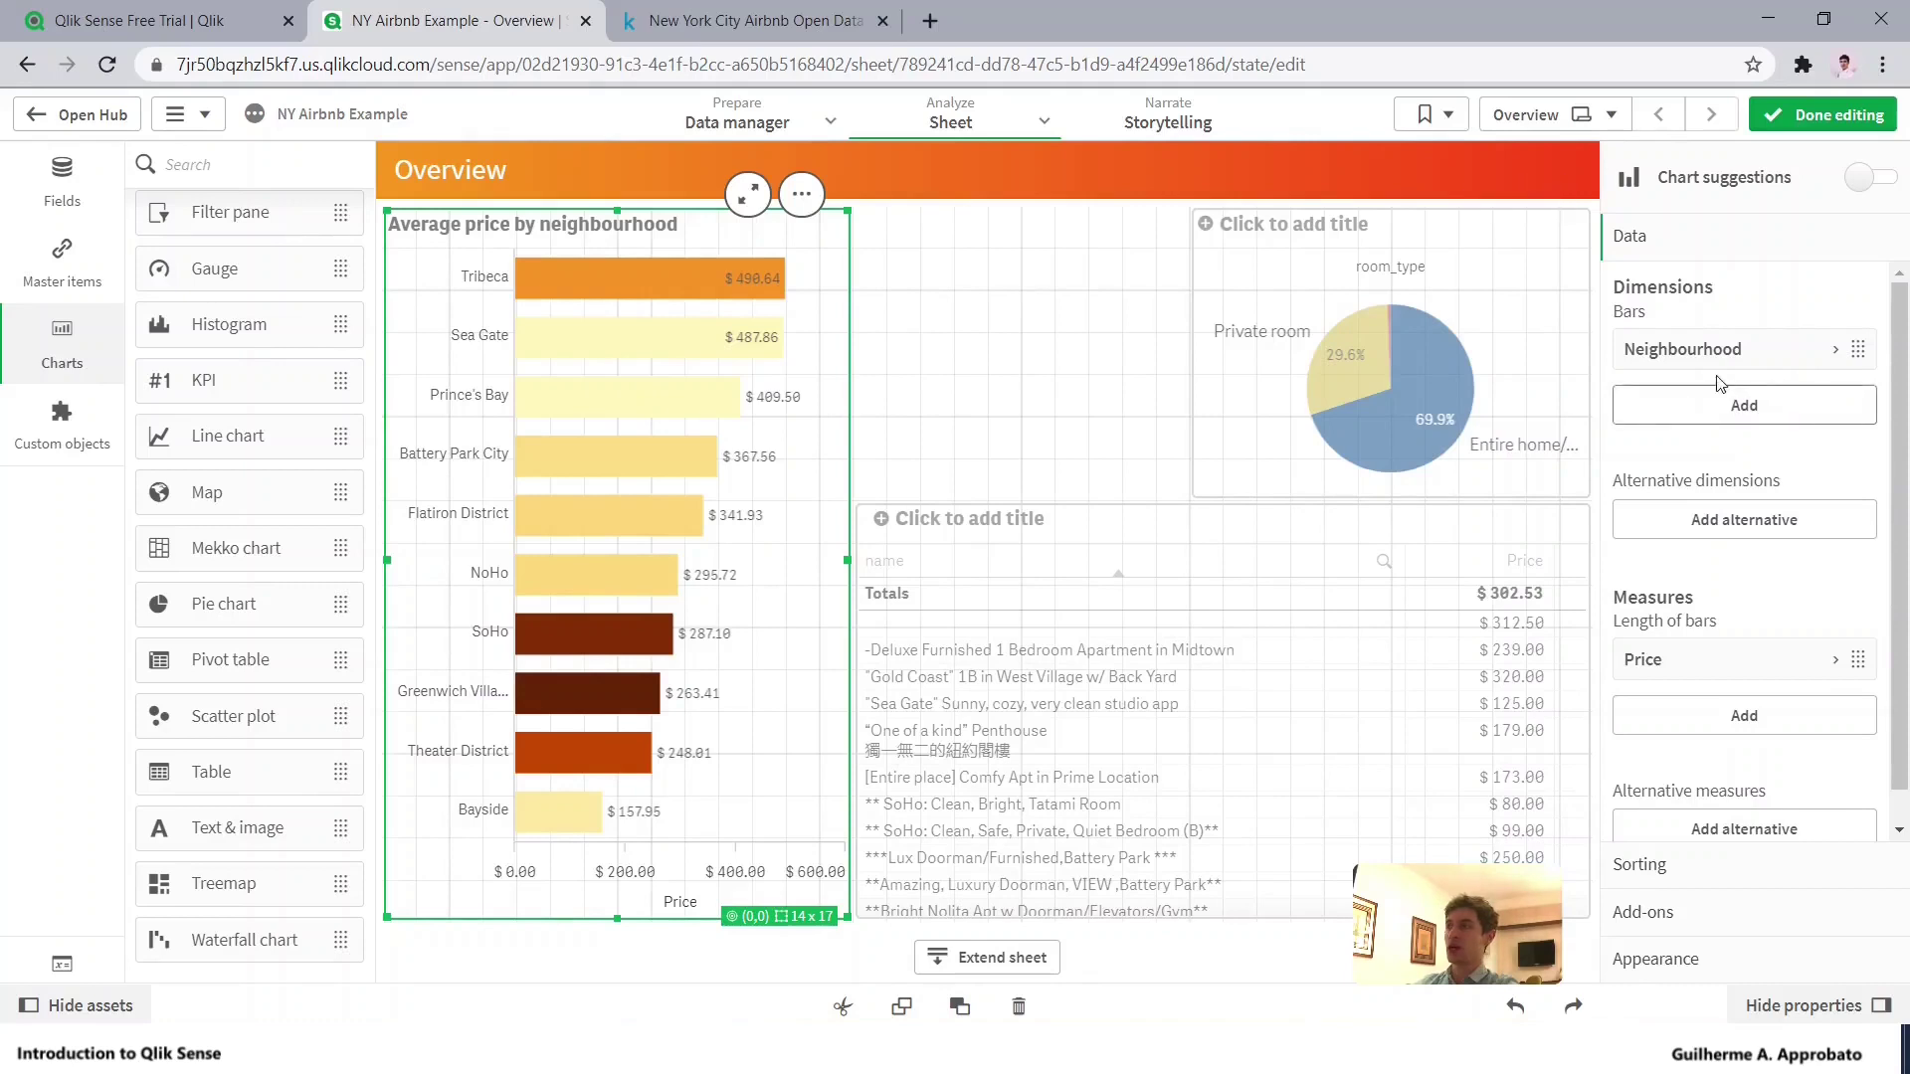
click(1315, 386)
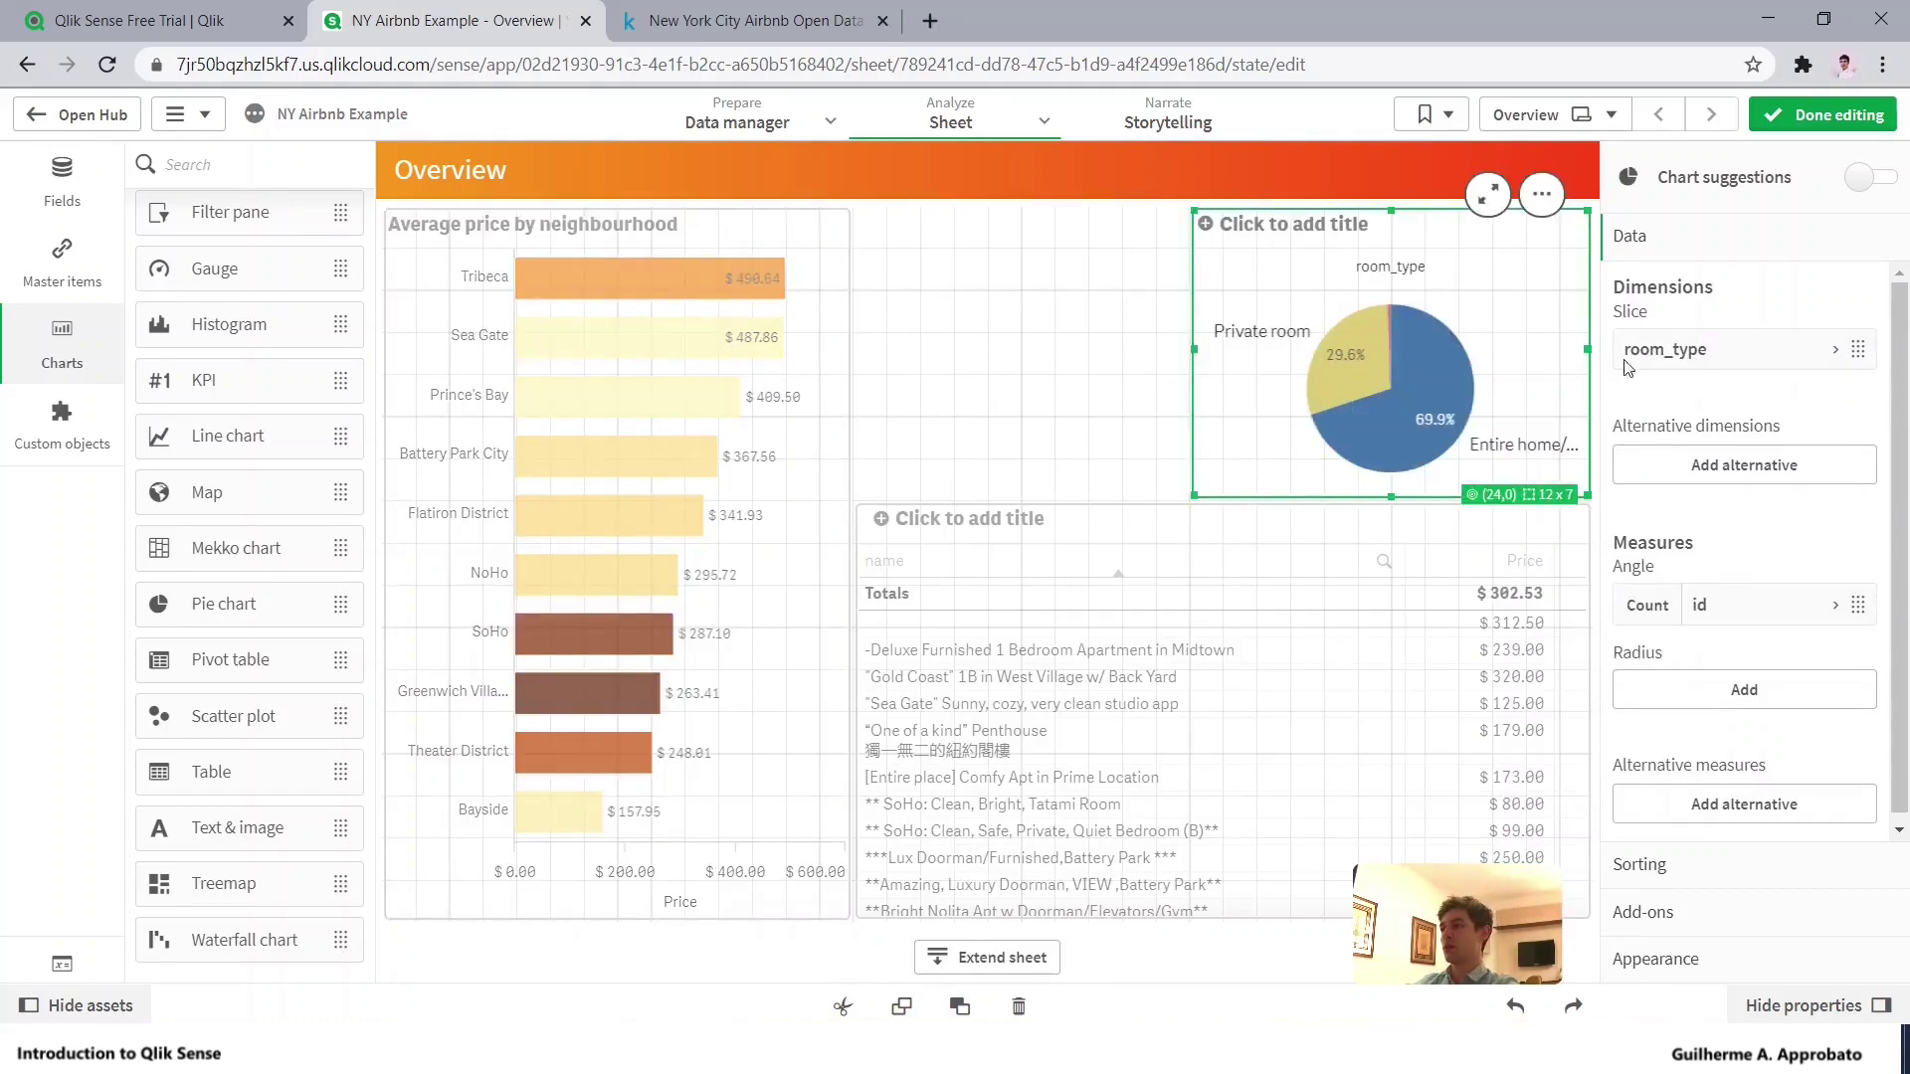
click(1107, 732)
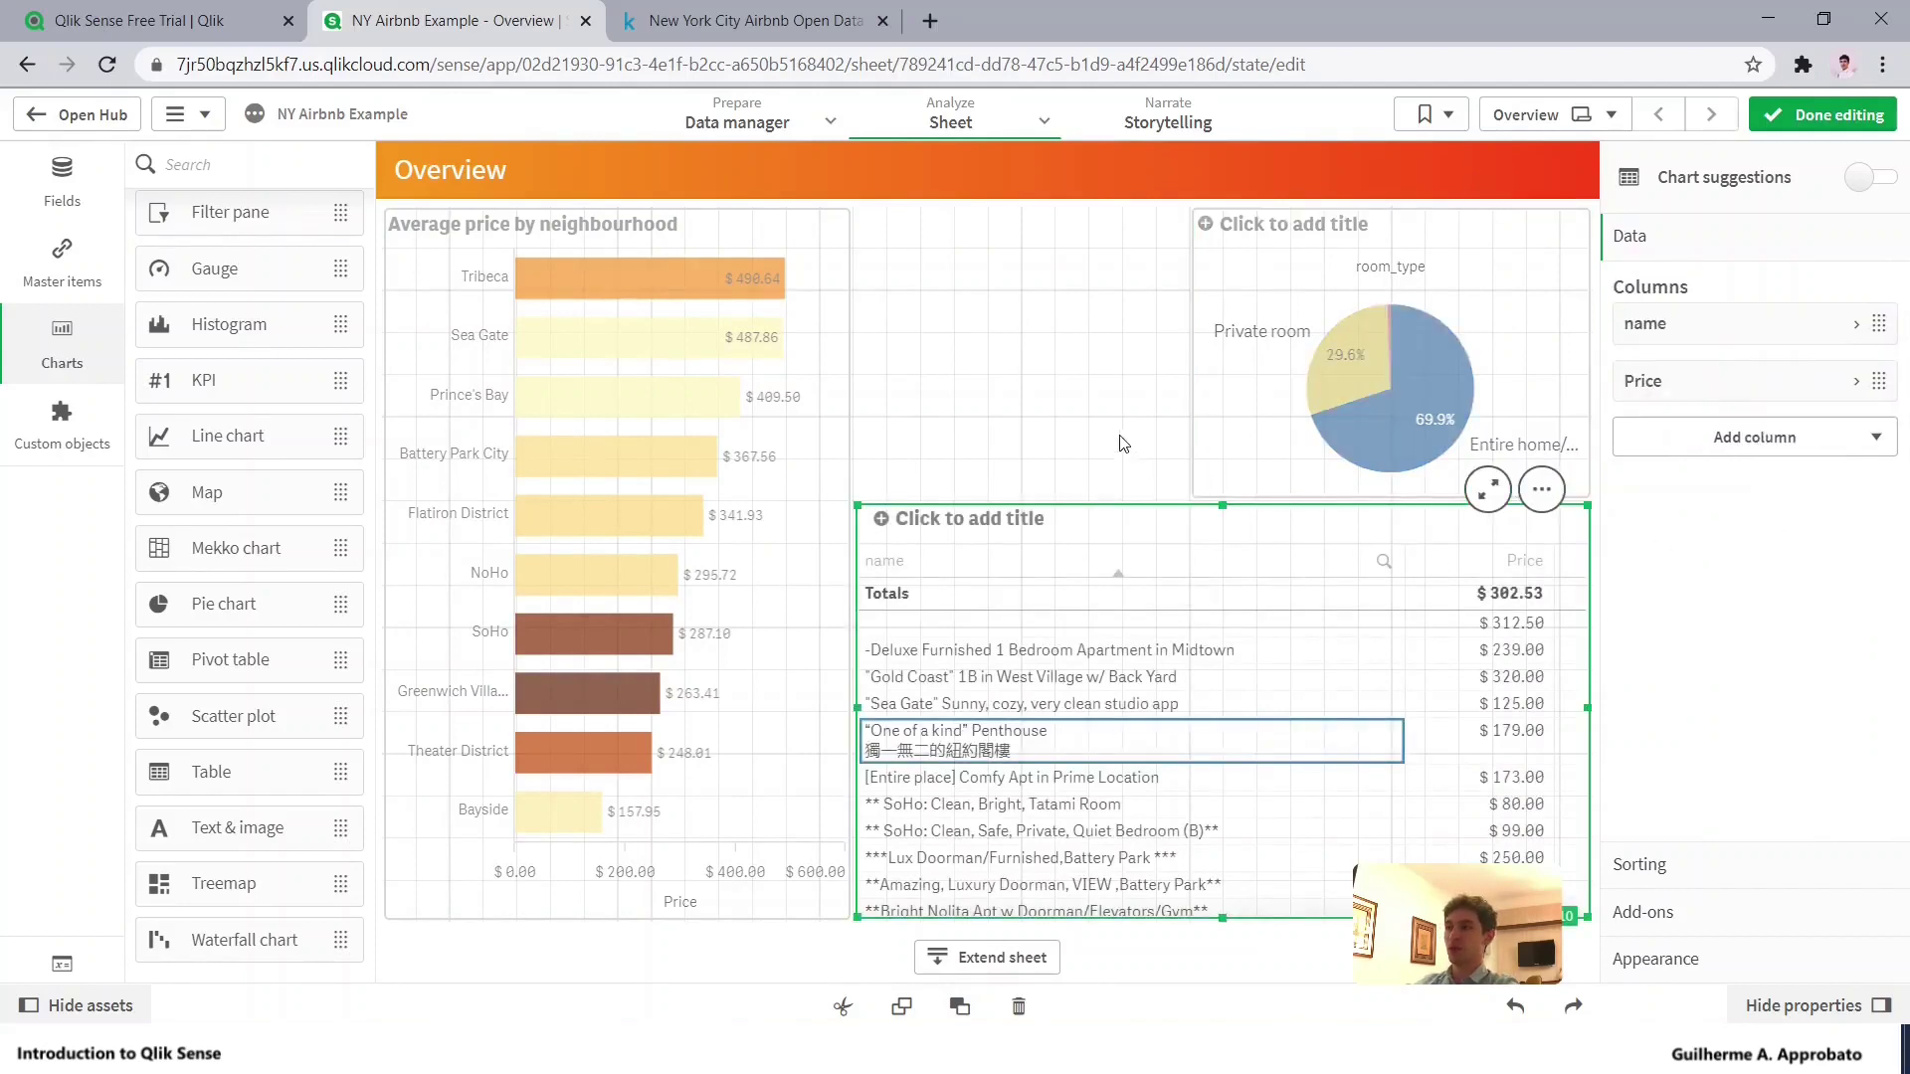
Exit edit mode and filter the dashboard to the SoHo neighbourhood
click(1811, 119)
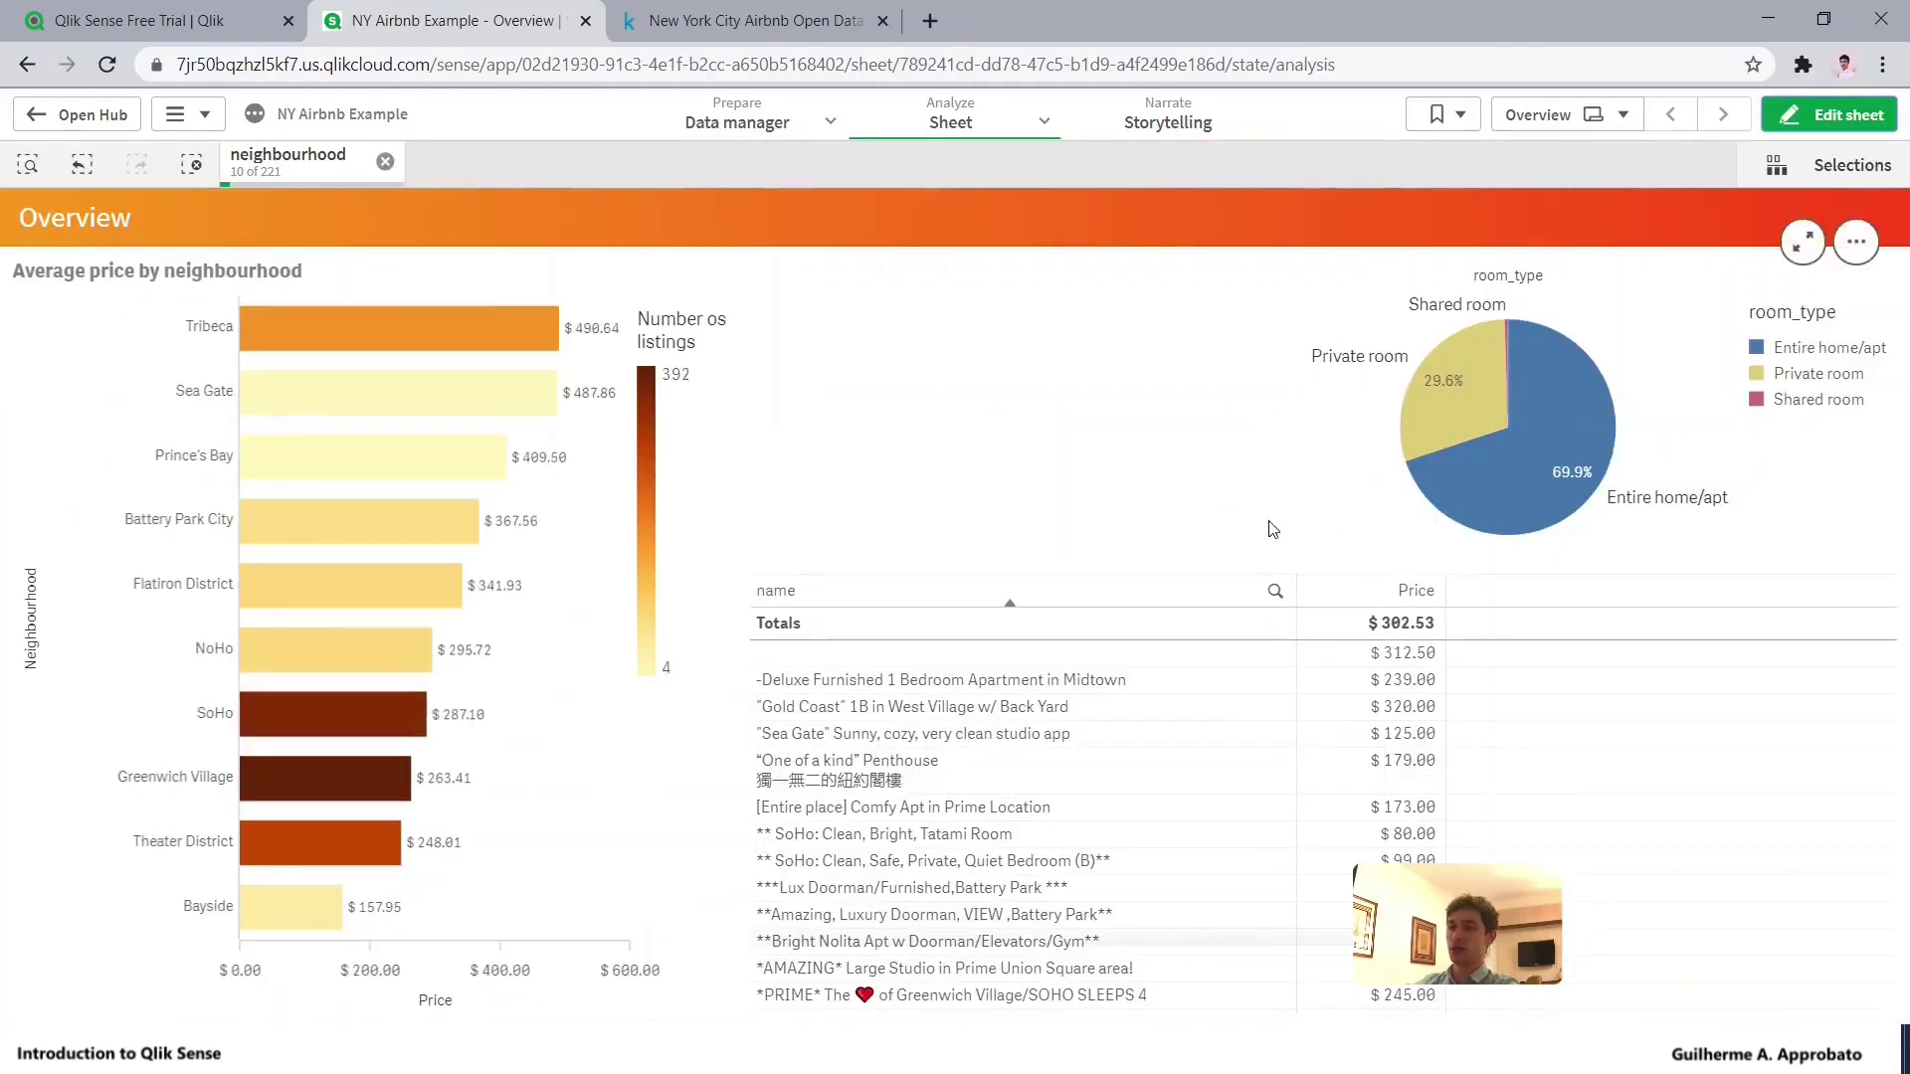
click(312, 714)
click(697, 241)
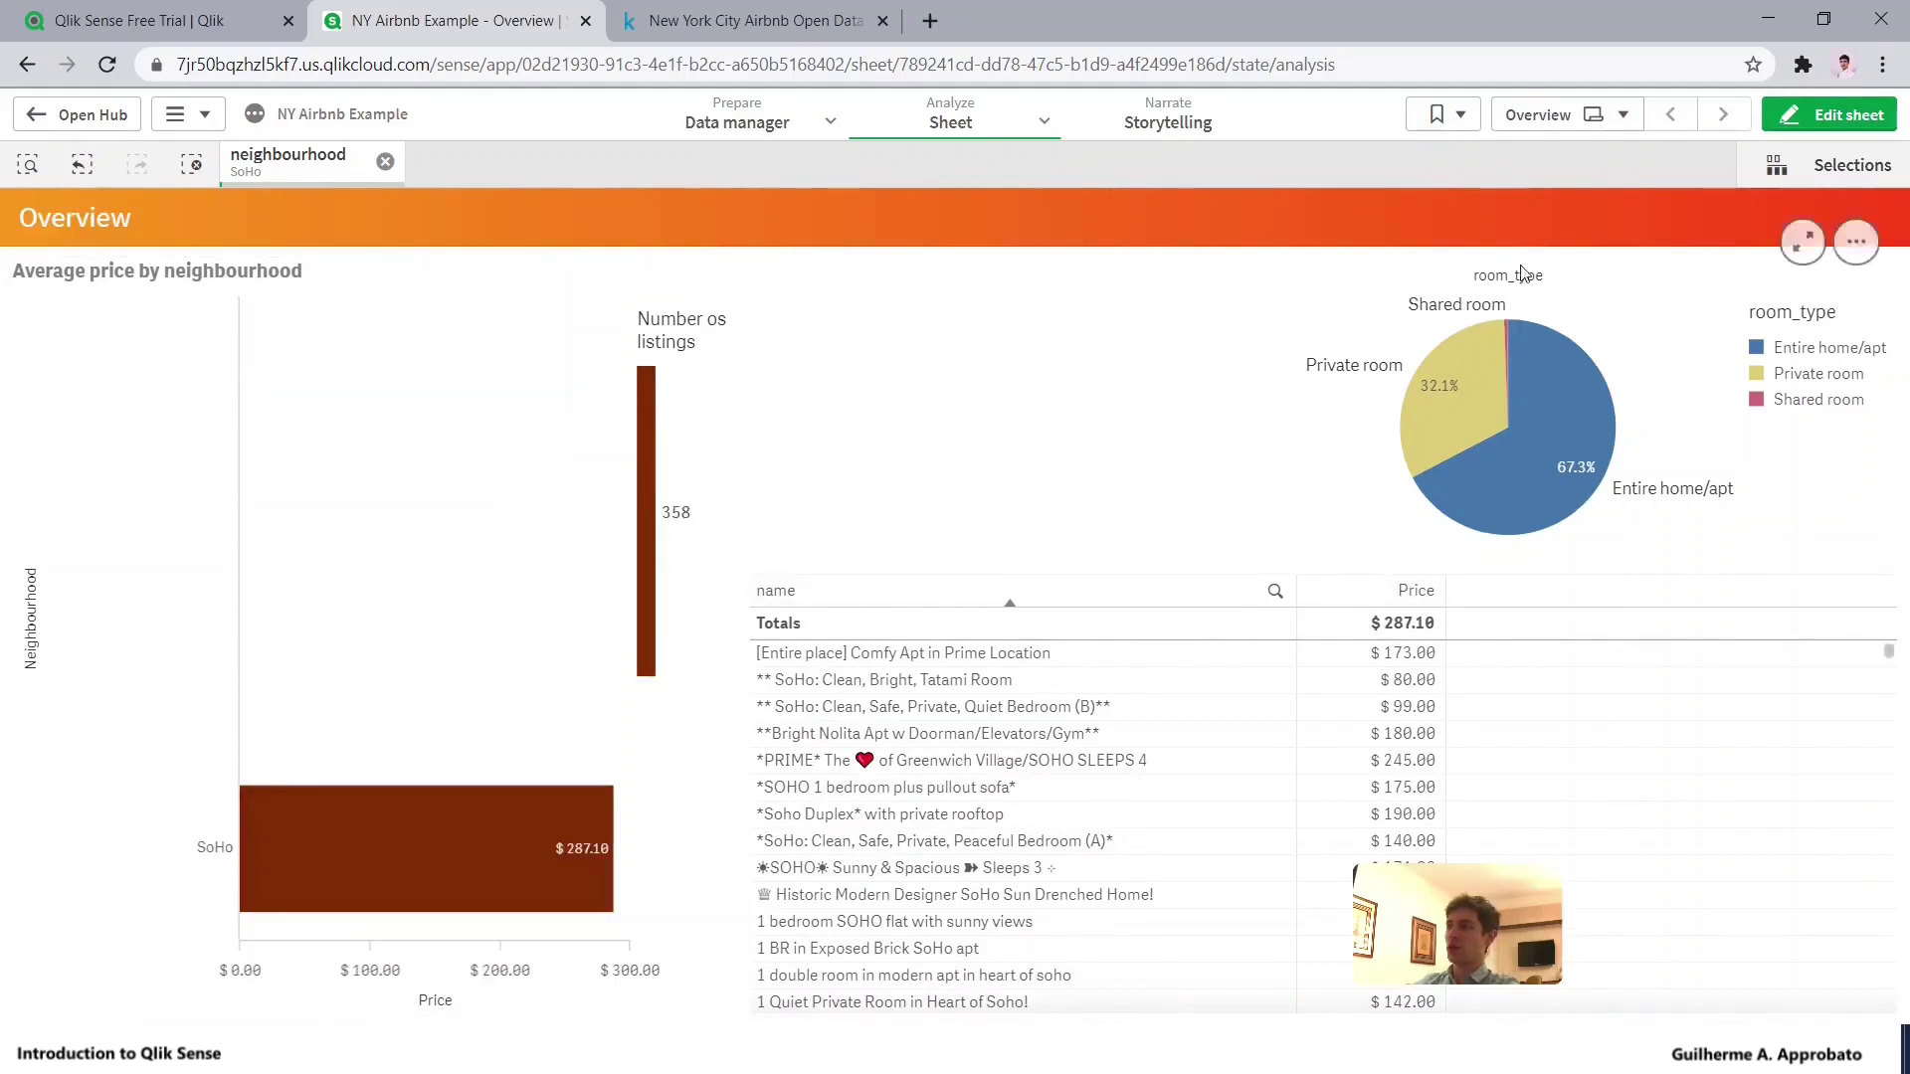
Sort listings by Price from highest first and clear the SoHo selection
click(1391, 594)
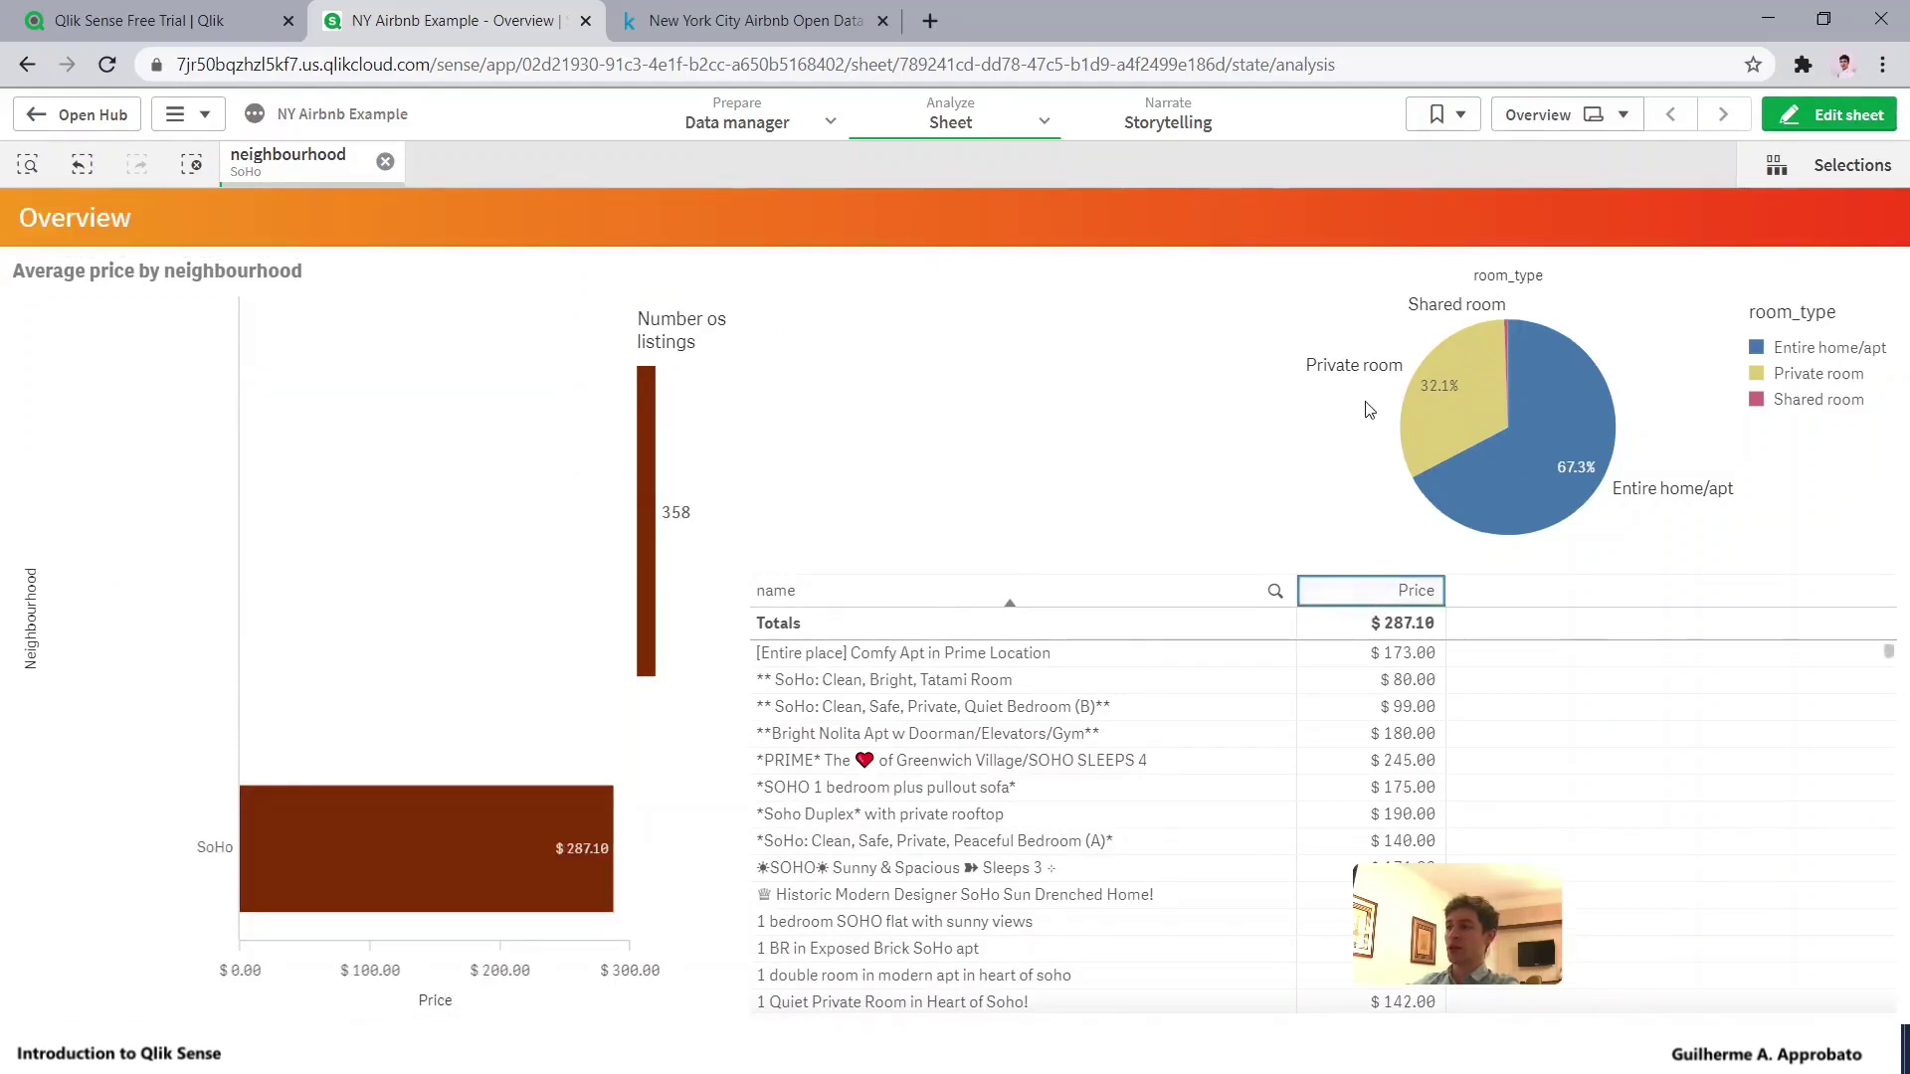
click(1399, 605)
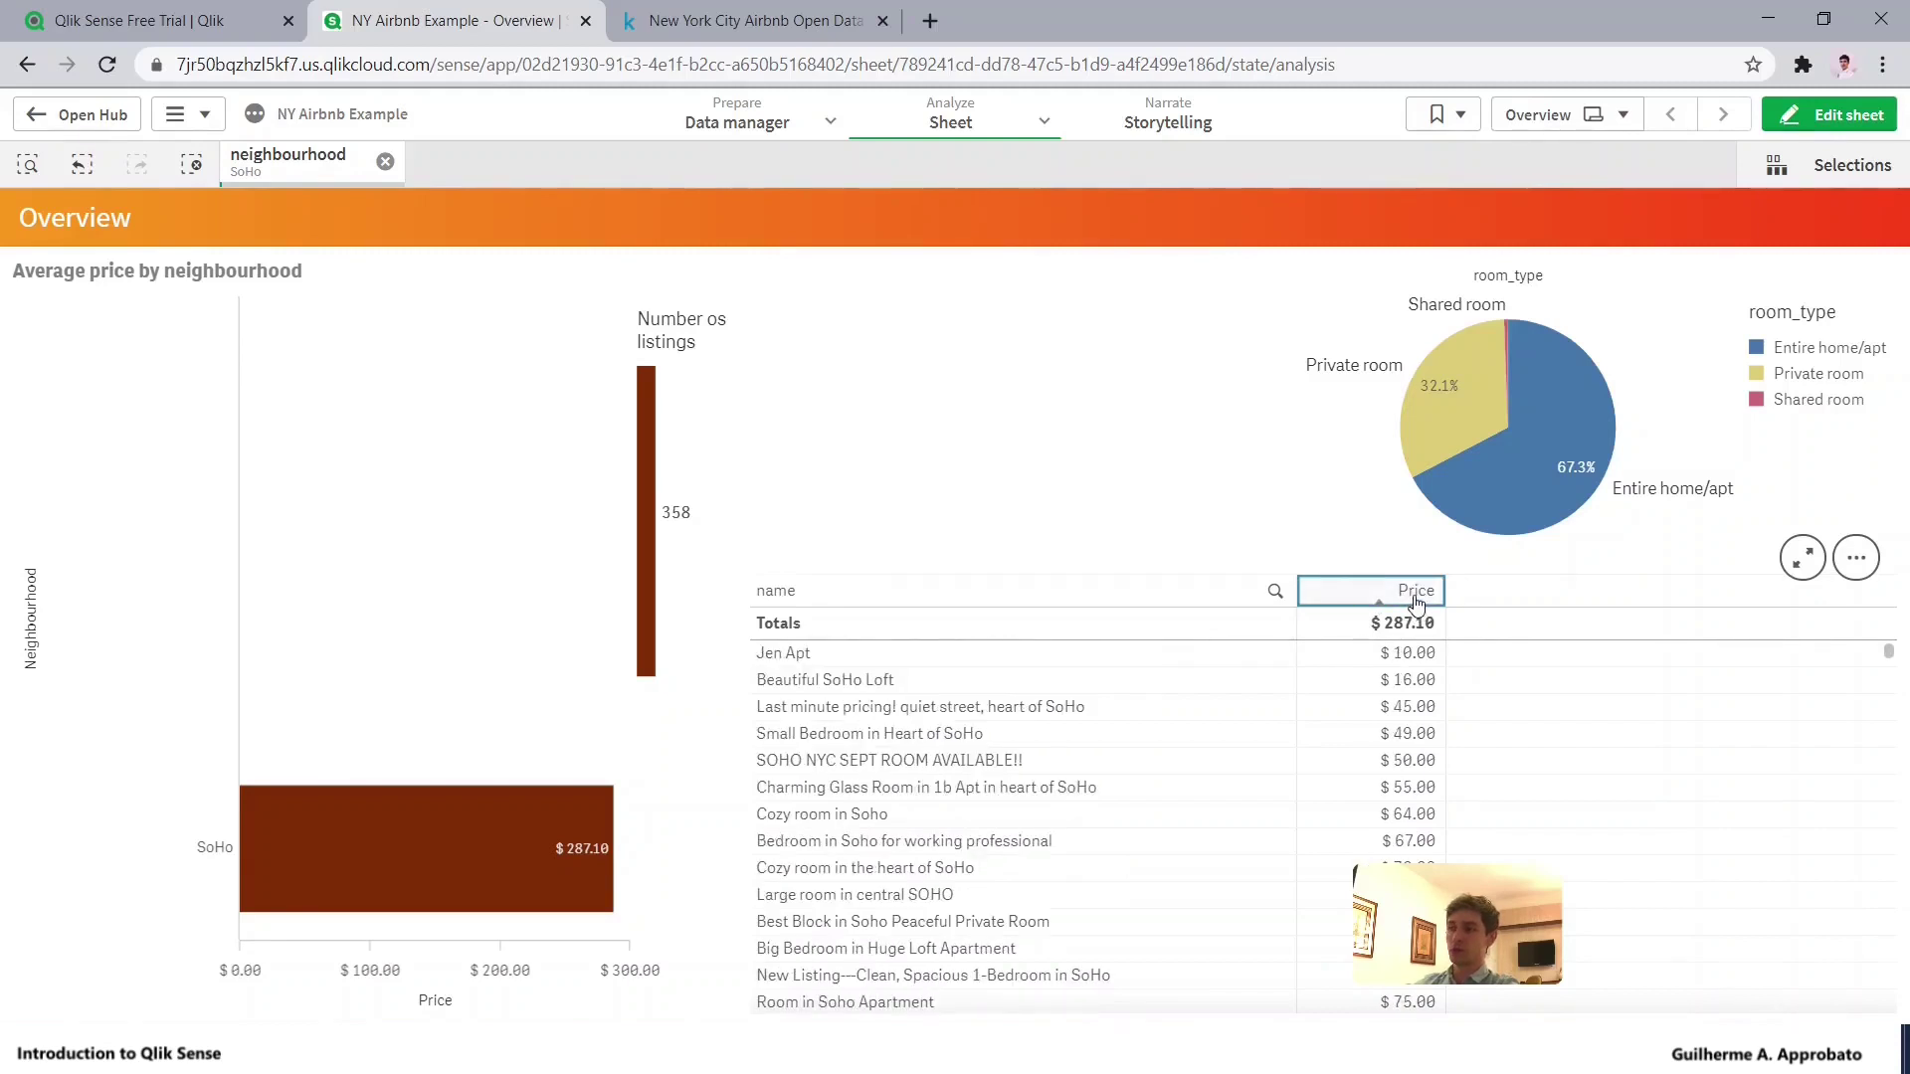
click(1417, 597)
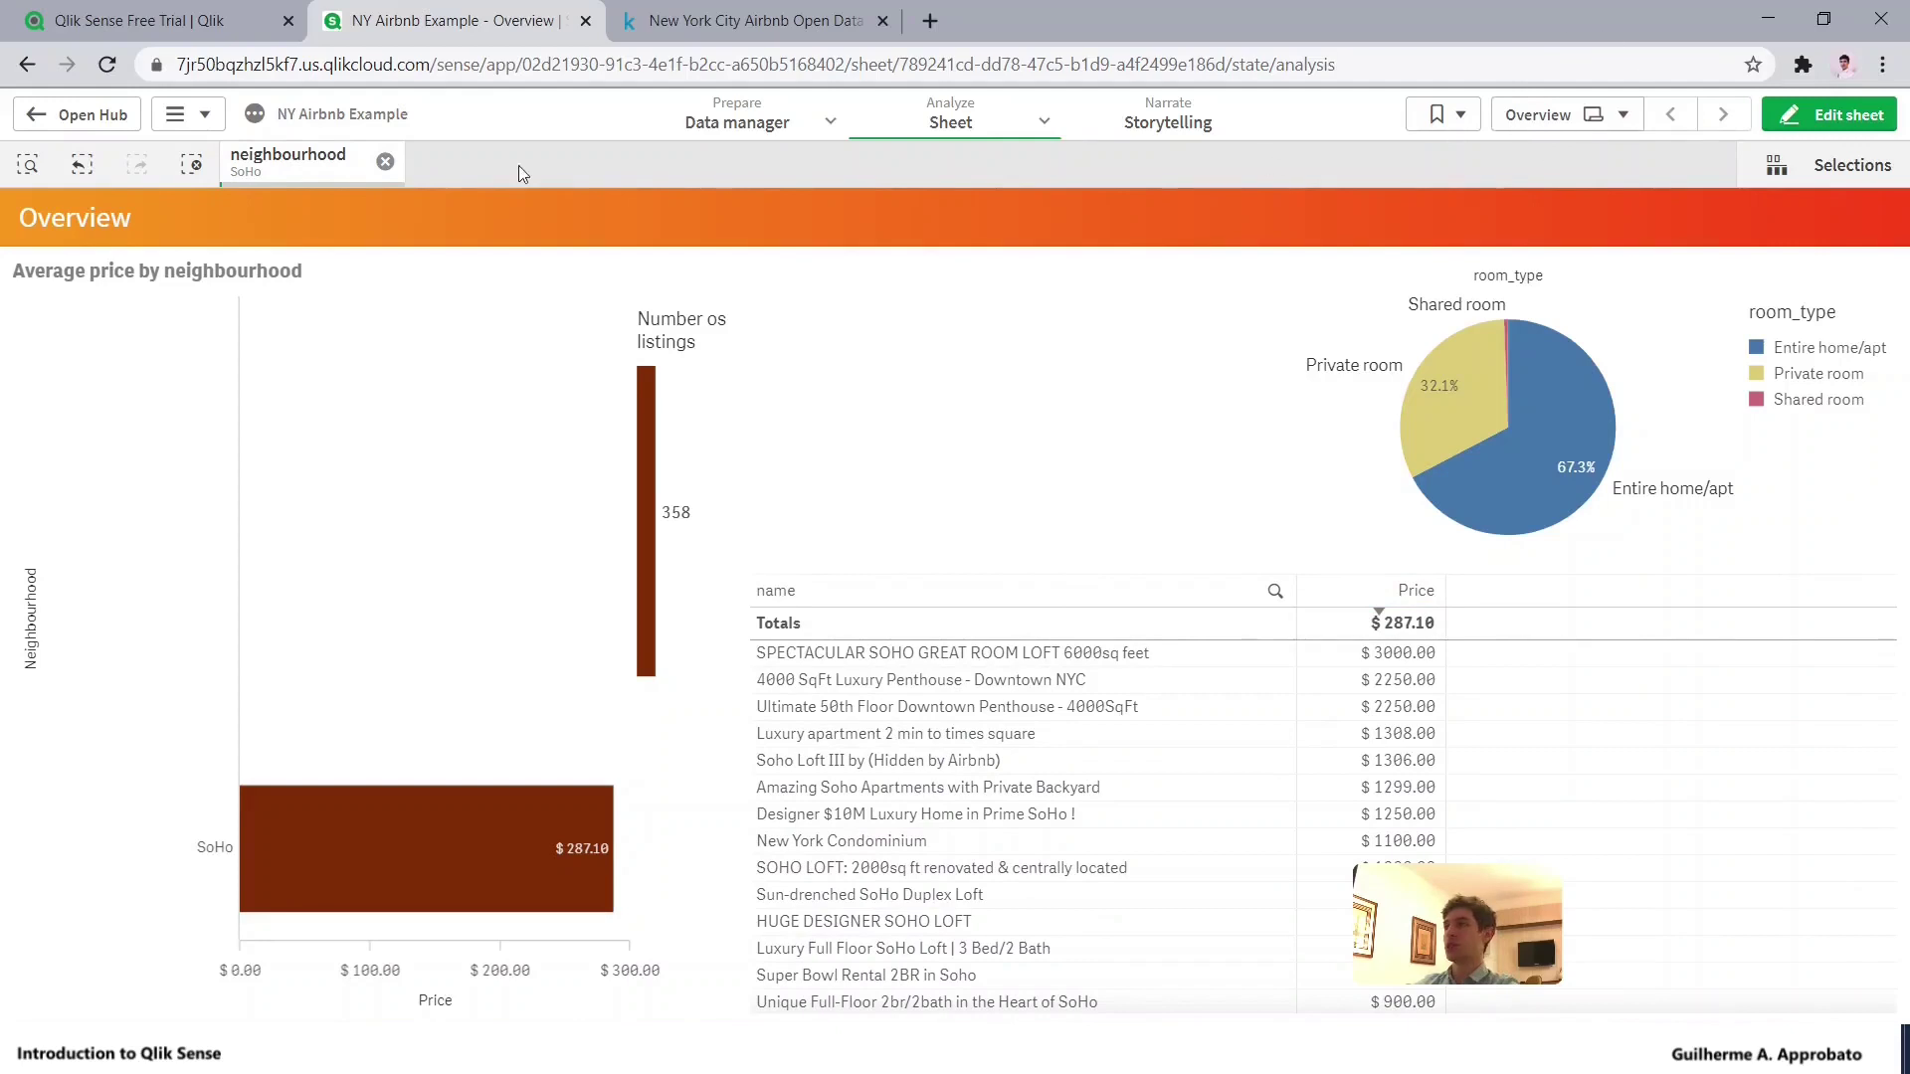
click(385, 162)
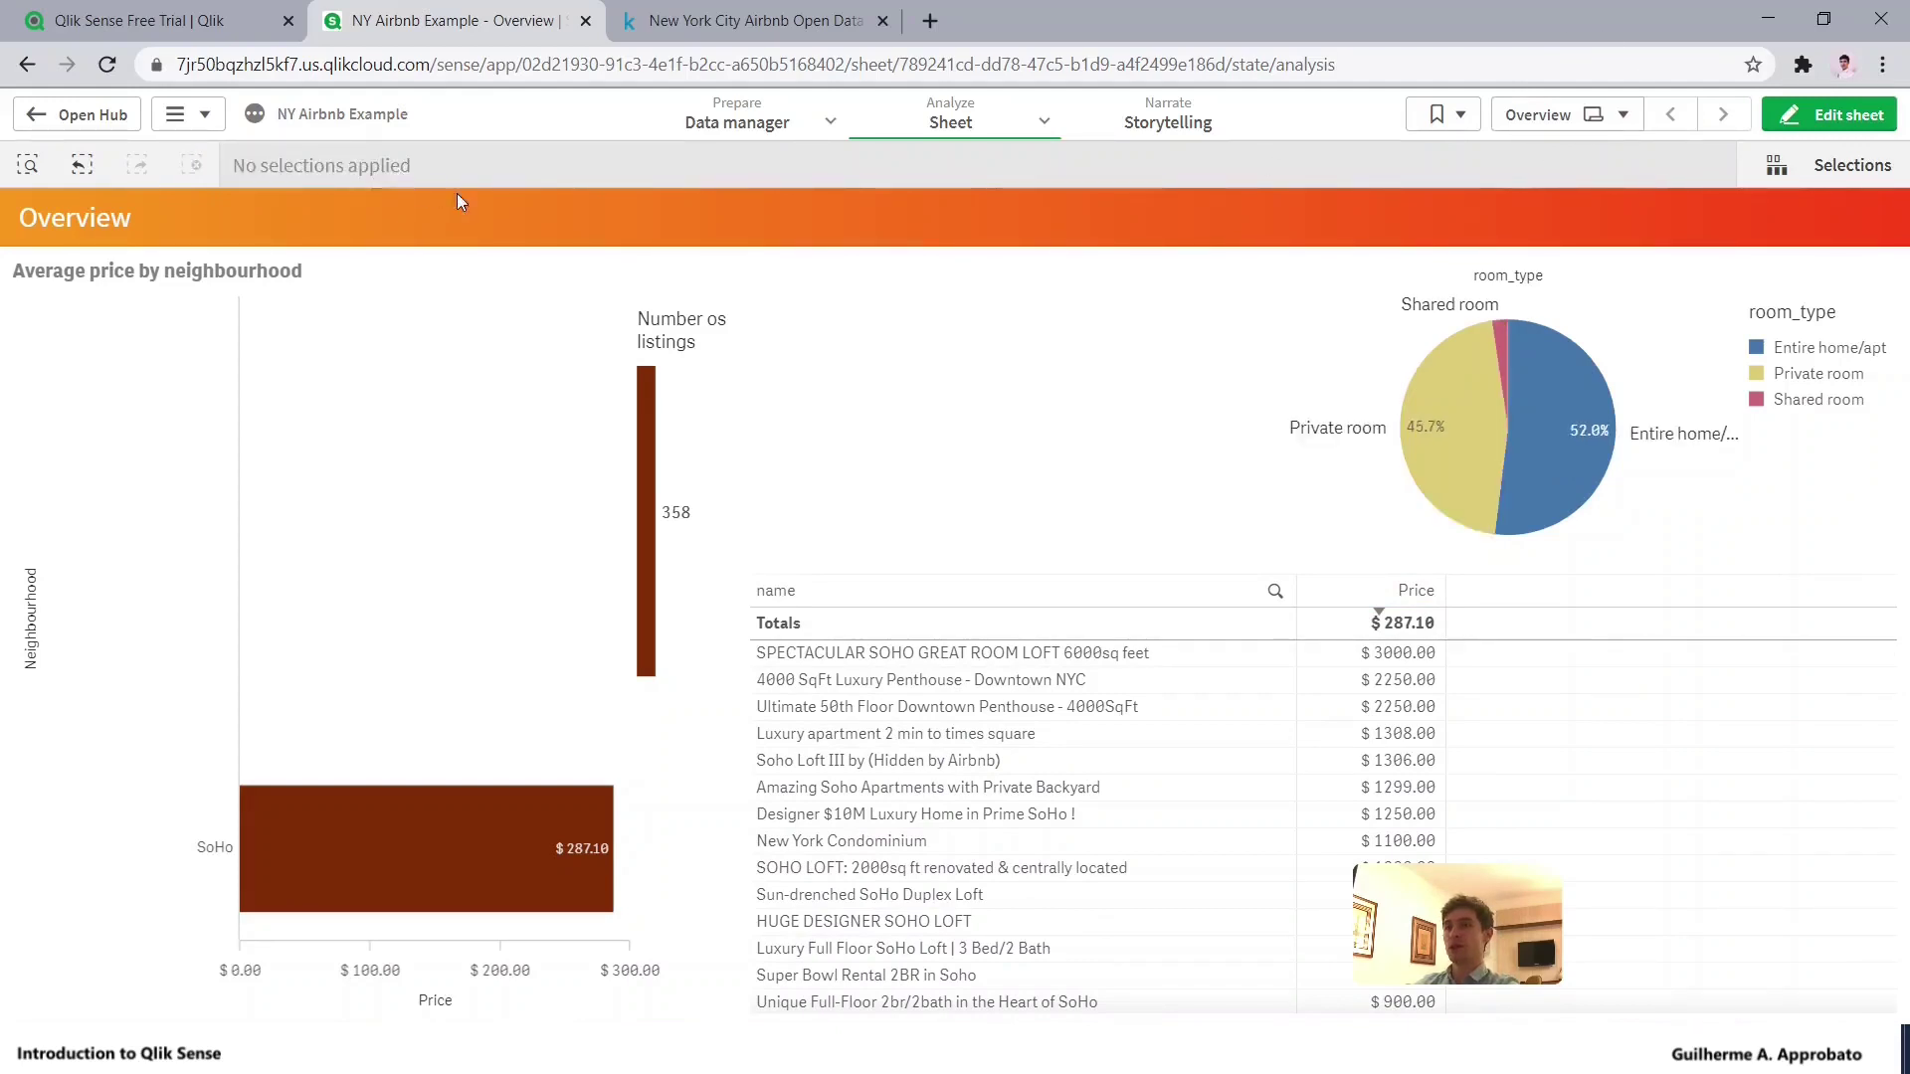